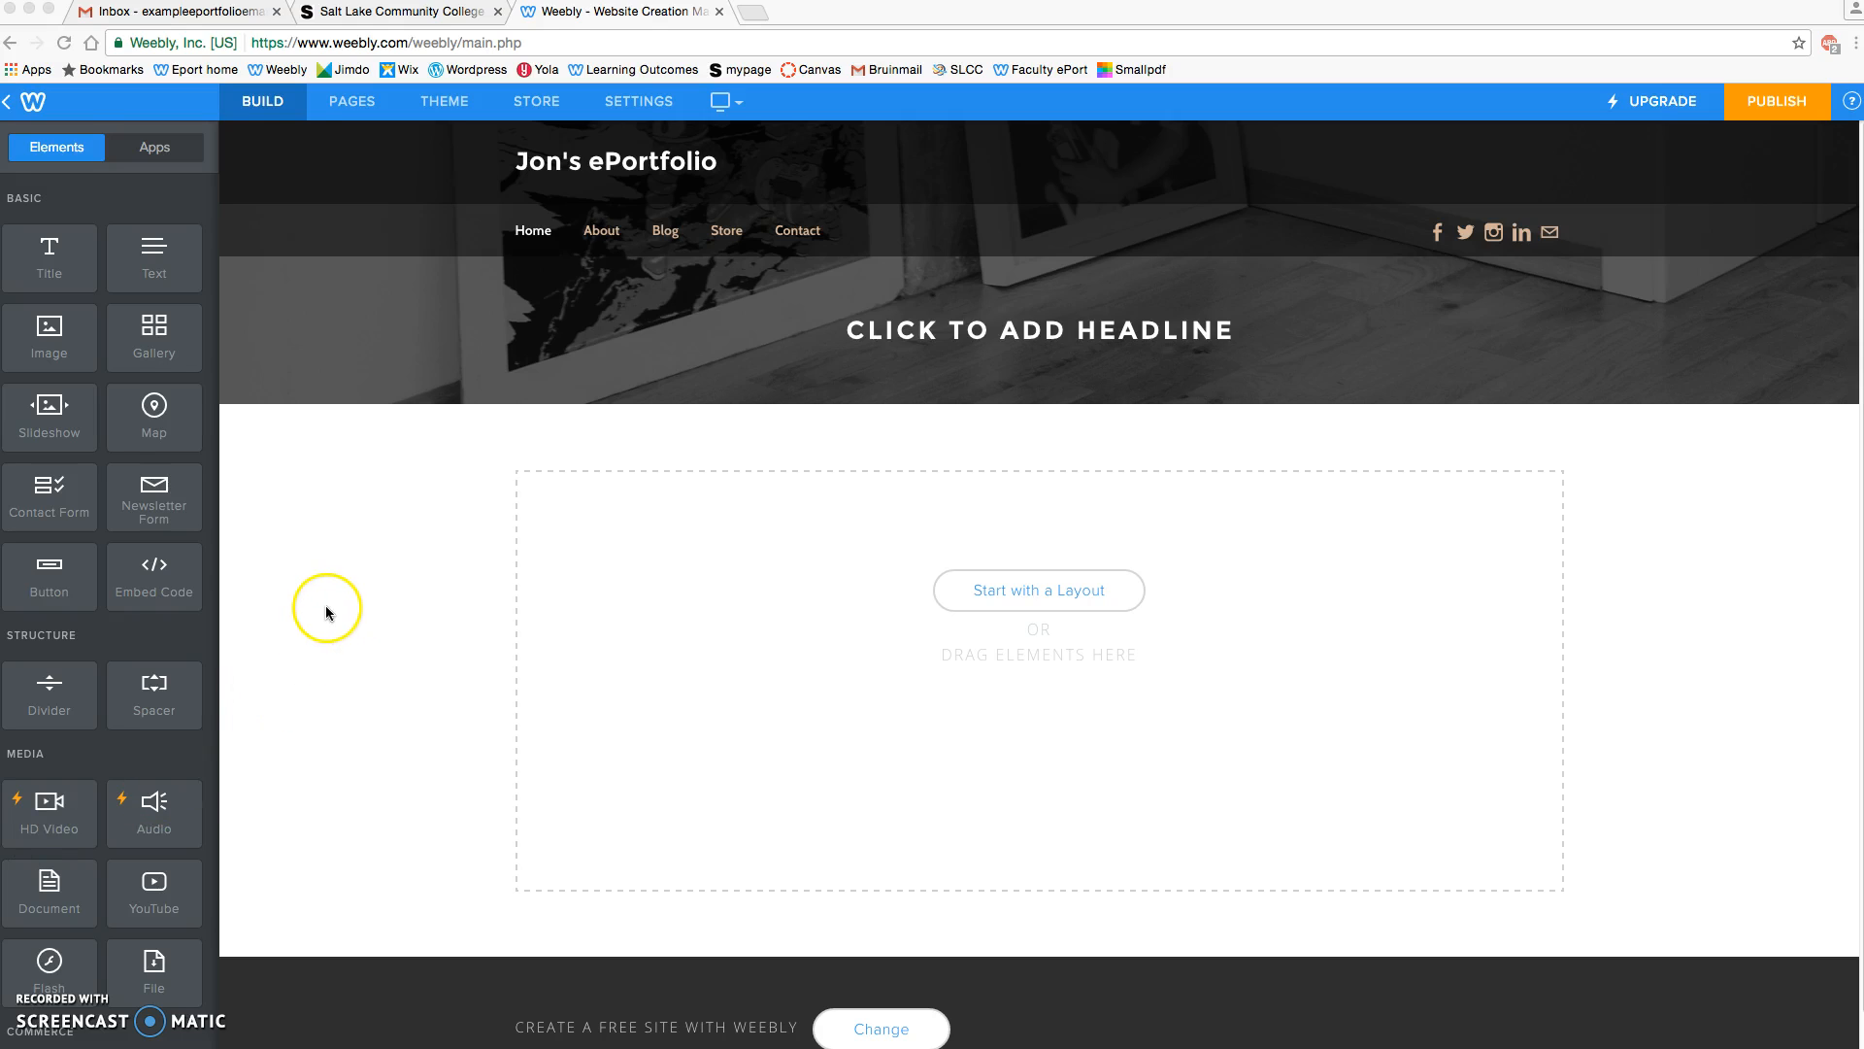
Open the site's page list and examine the settings of the Blog and Store pages.
{"action": "left_click", "coordinate": [346, 573]}
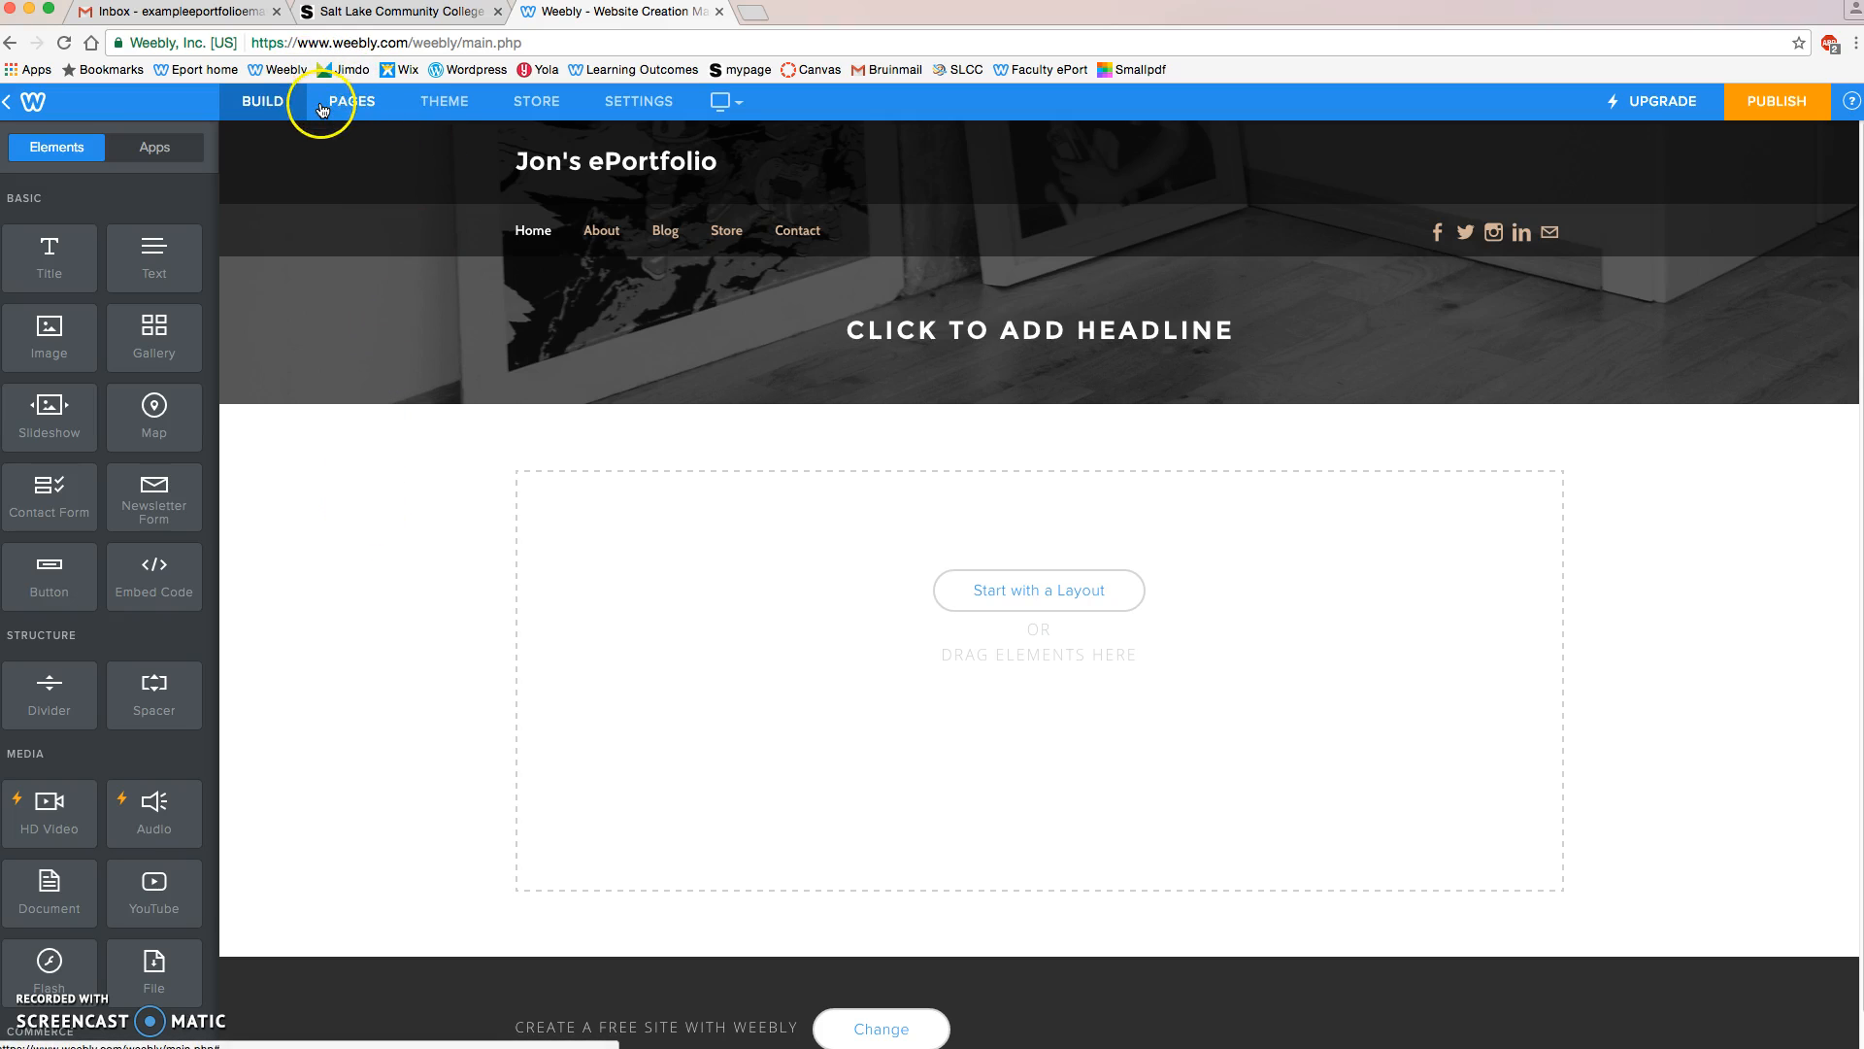
{"action": "left_click", "coordinate": [332, 101]}
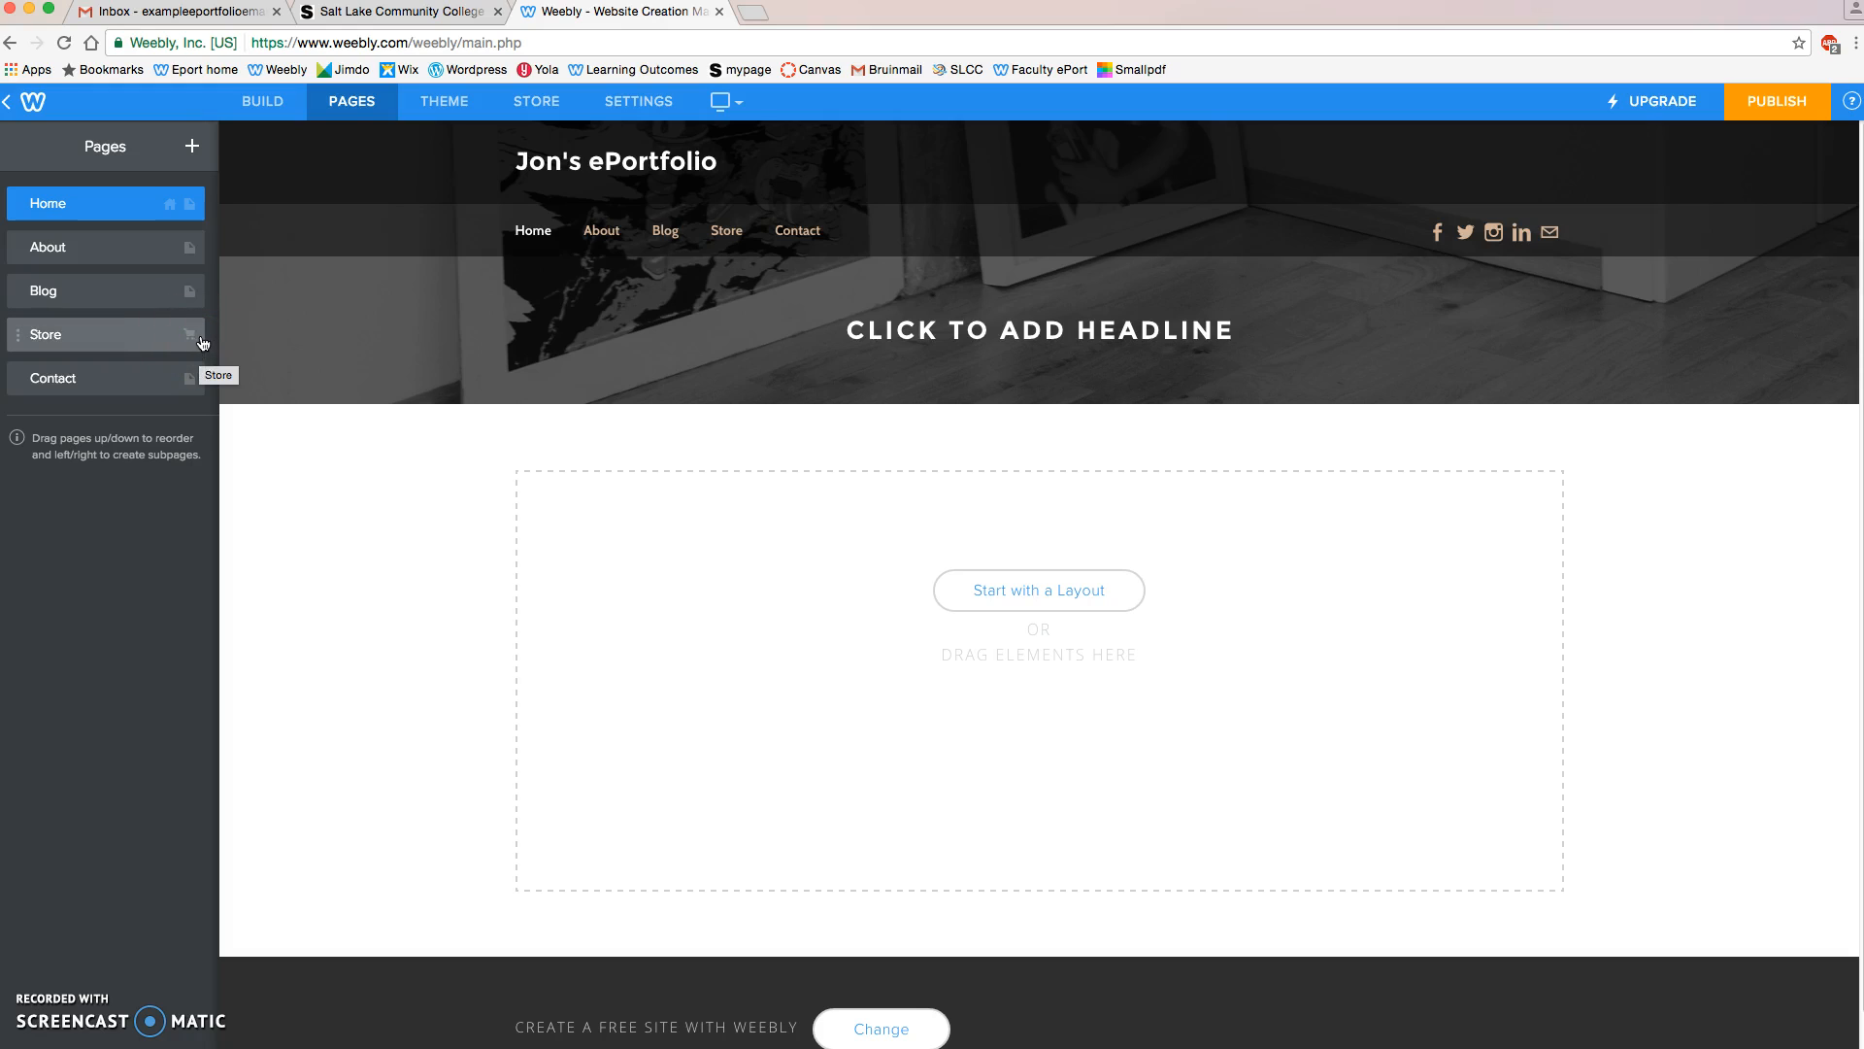
{"action": "left_click", "coordinate": [136, 290]}
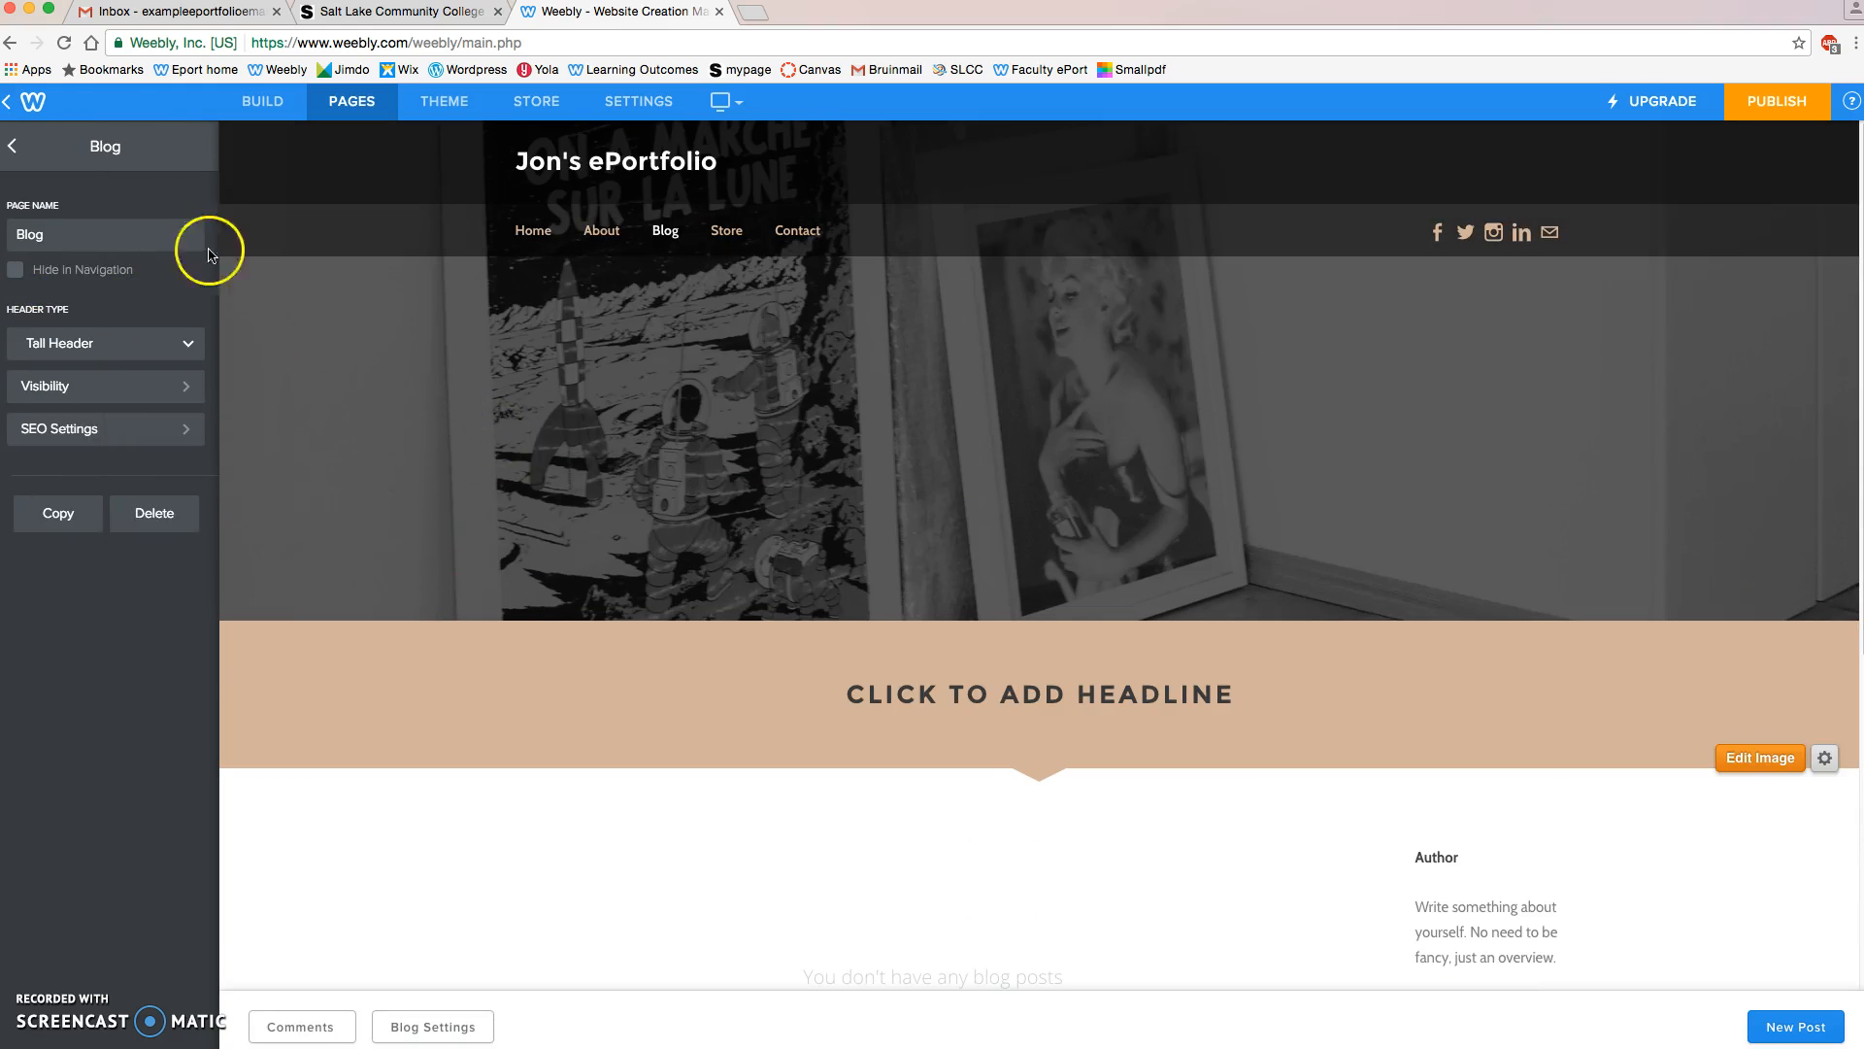
{"action": "left_click", "coordinate": [13, 146]}
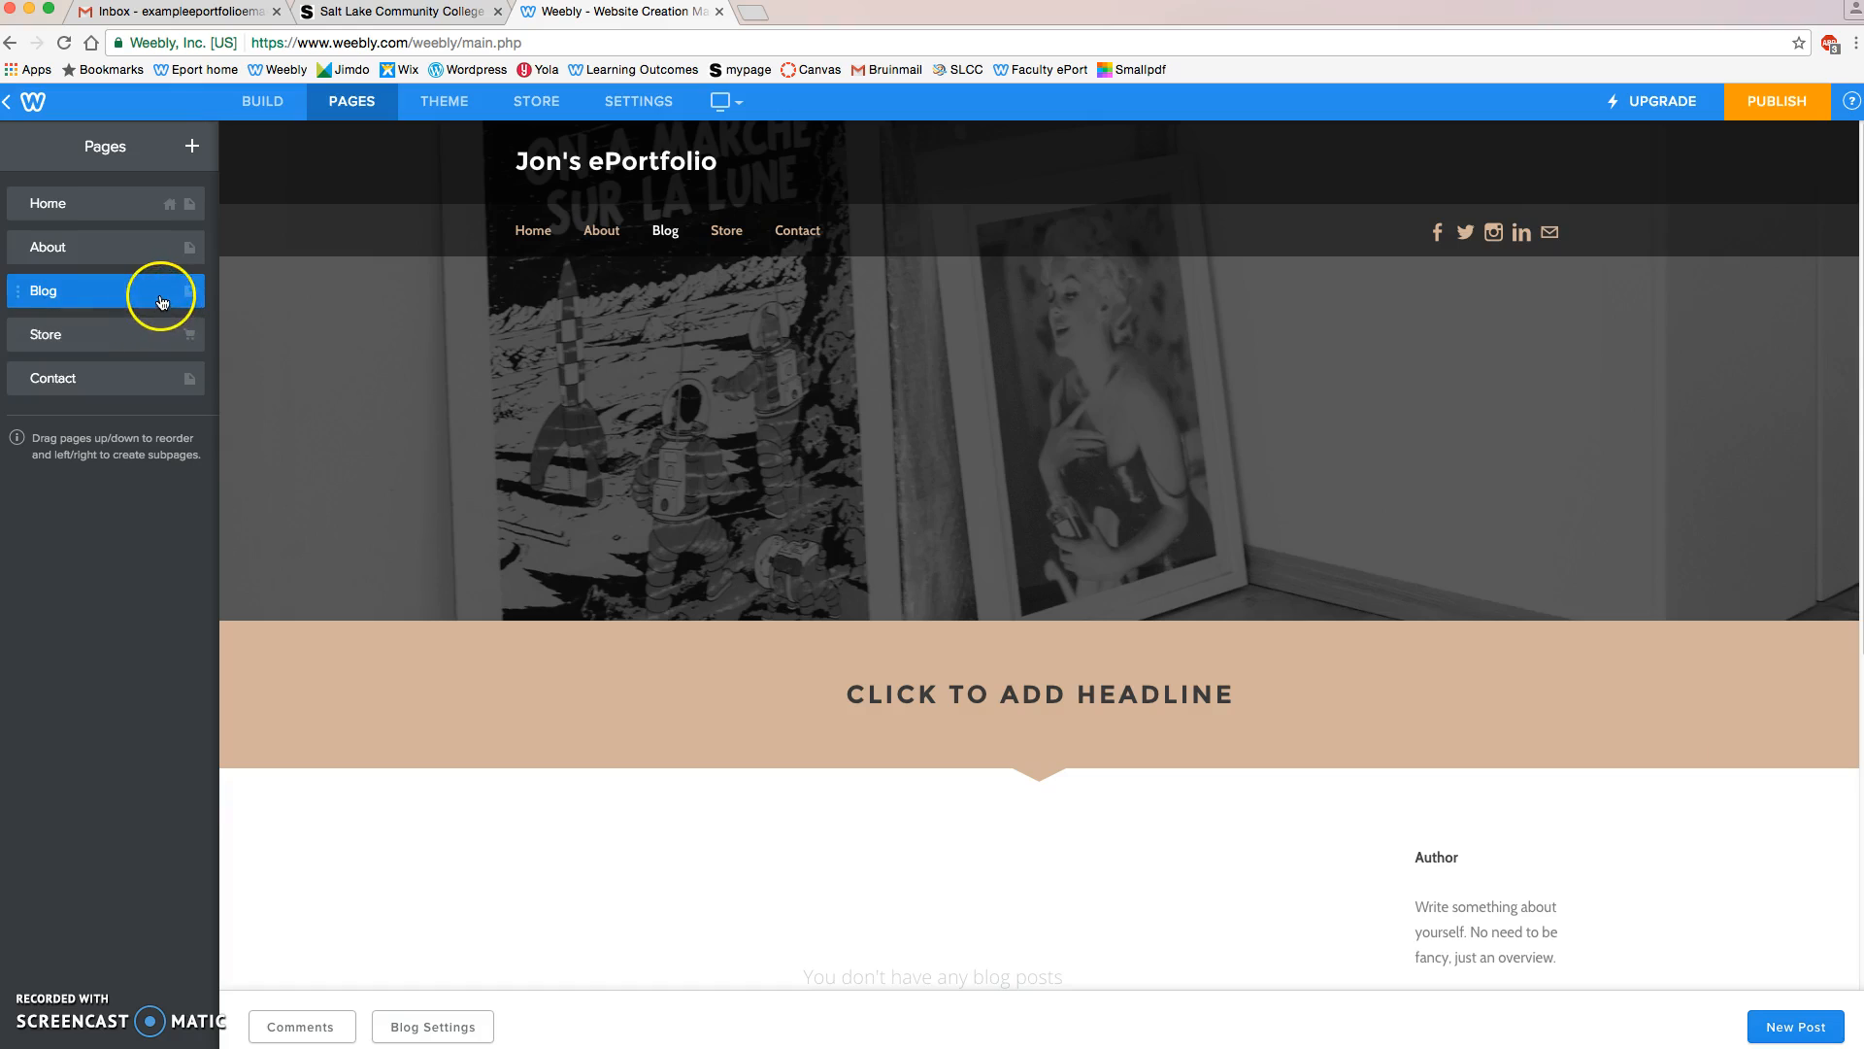
{"action": "left_click", "coordinate": [99, 337]}
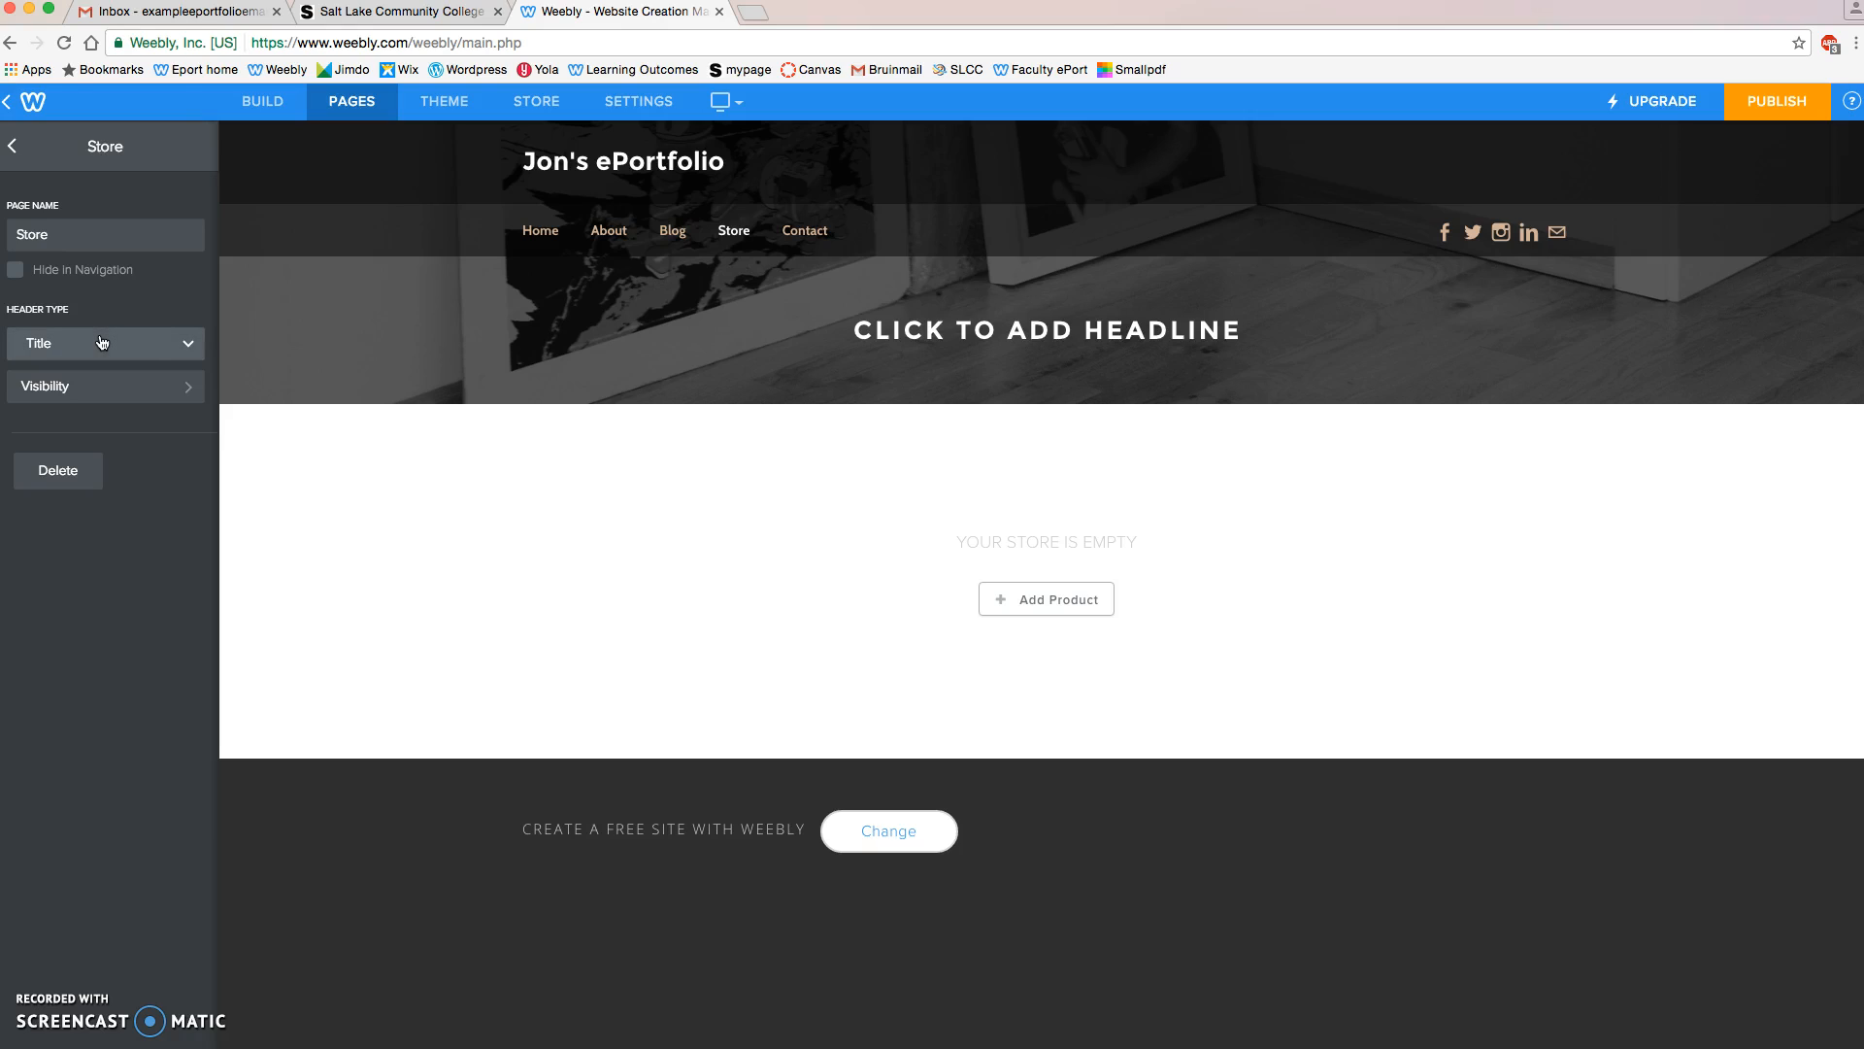
{"action": "left_click", "coordinate": [115, 344]}
{"action": "left_click", "coordinate": [118, 346]}
{"action": "left_click", "coordinate": [13, 146]}
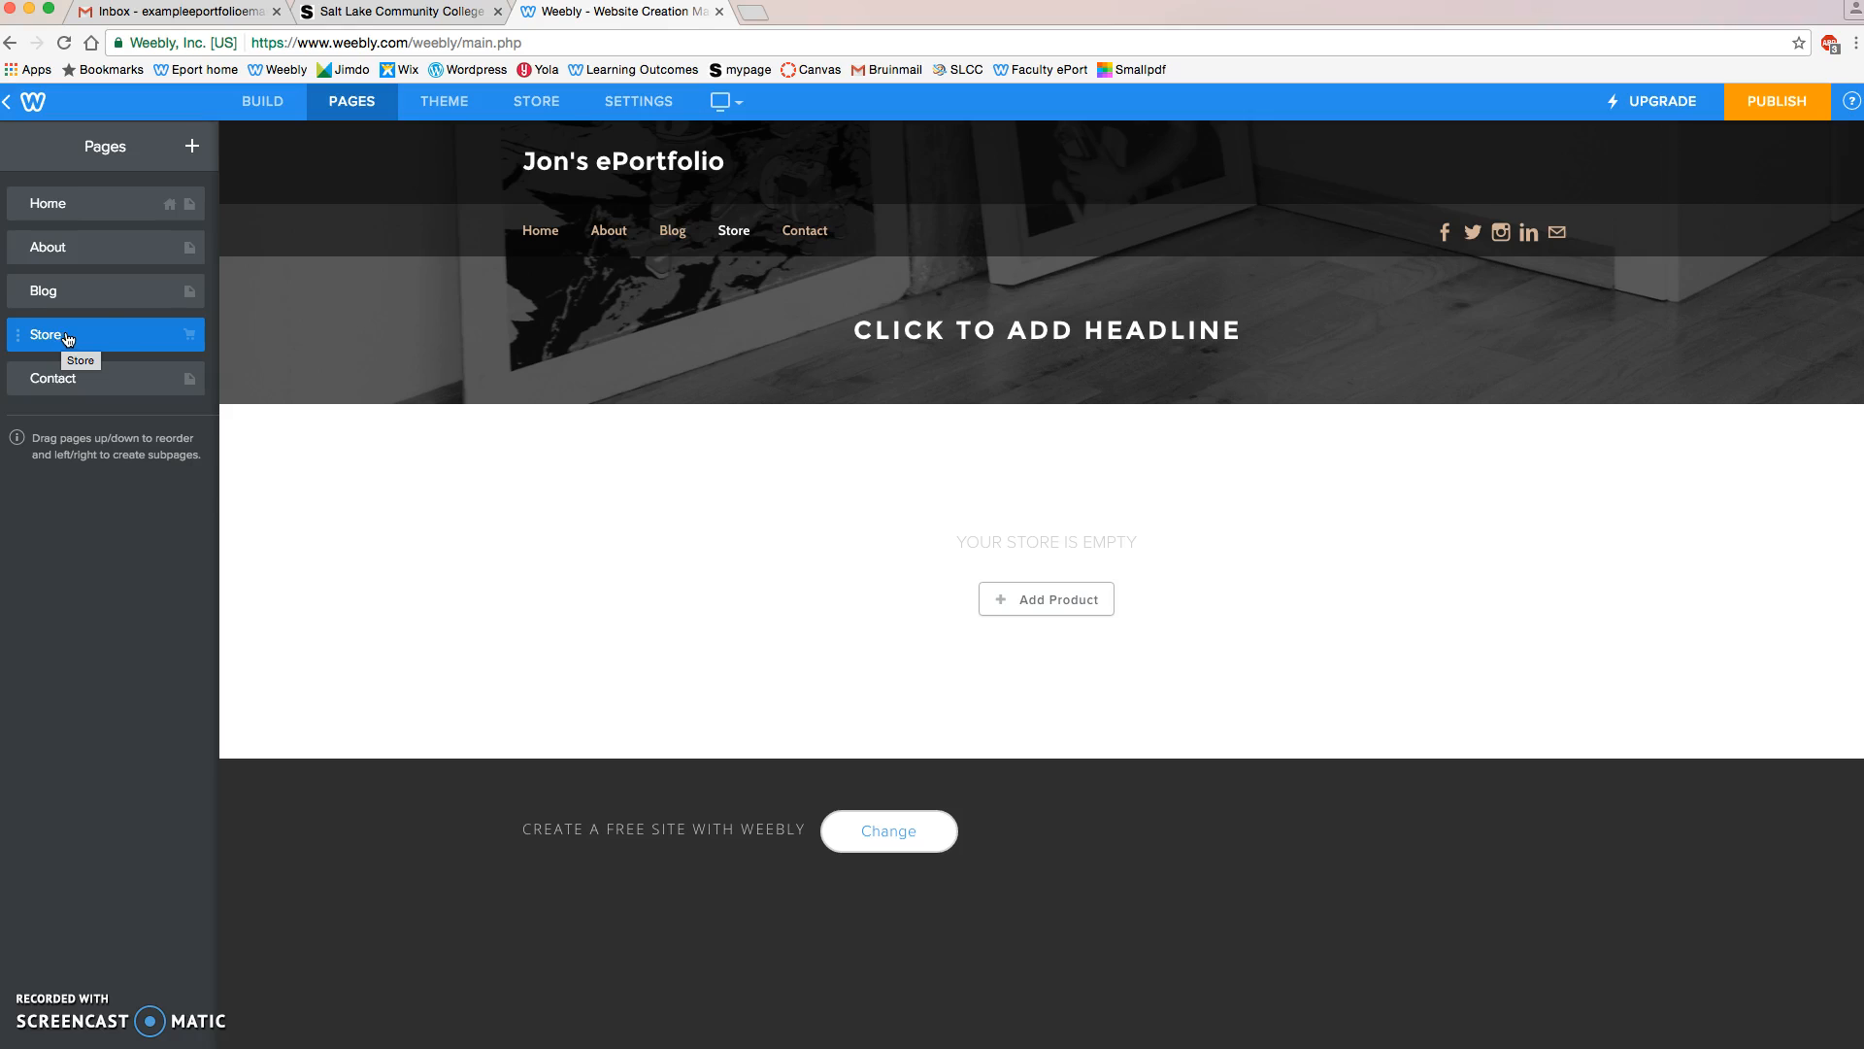
Delete the Blog page and the Store page from the site.
{"action": "left_click", "coordinate": [97, 291]}
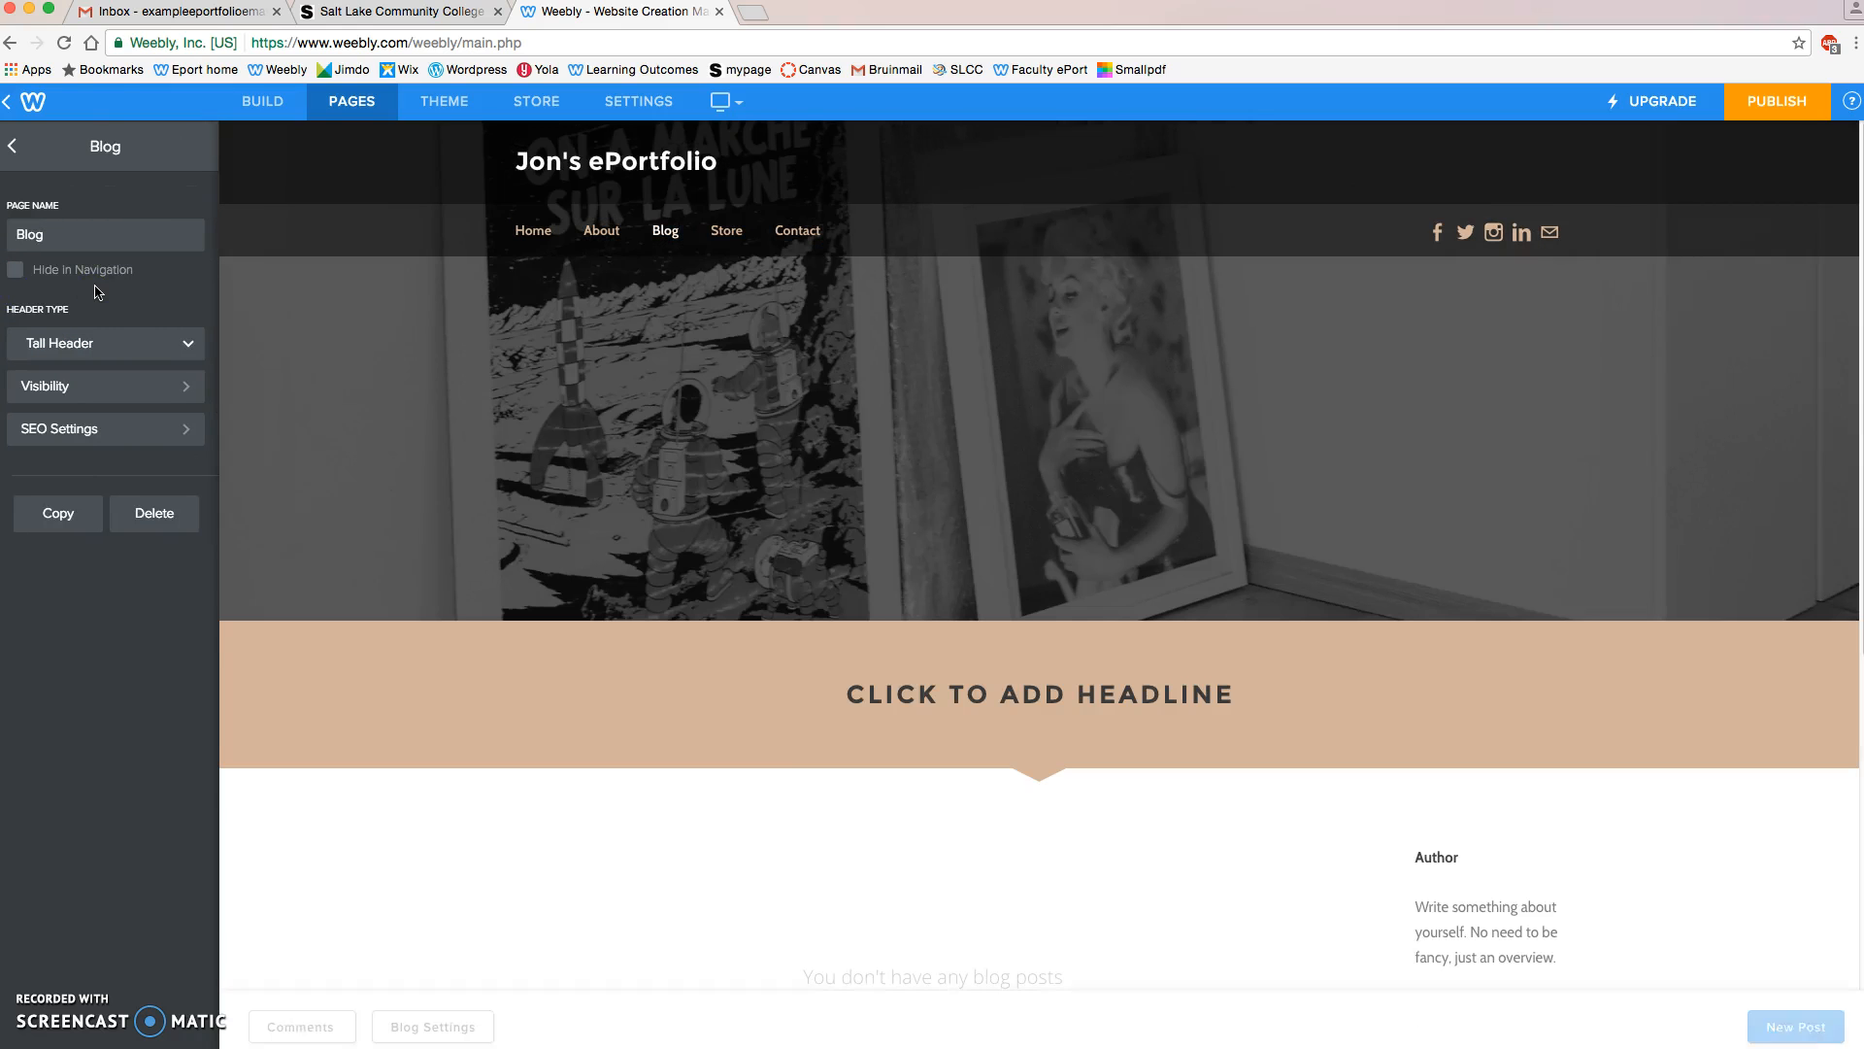
{"action": "left_click", "coordinate": [153, 514]}
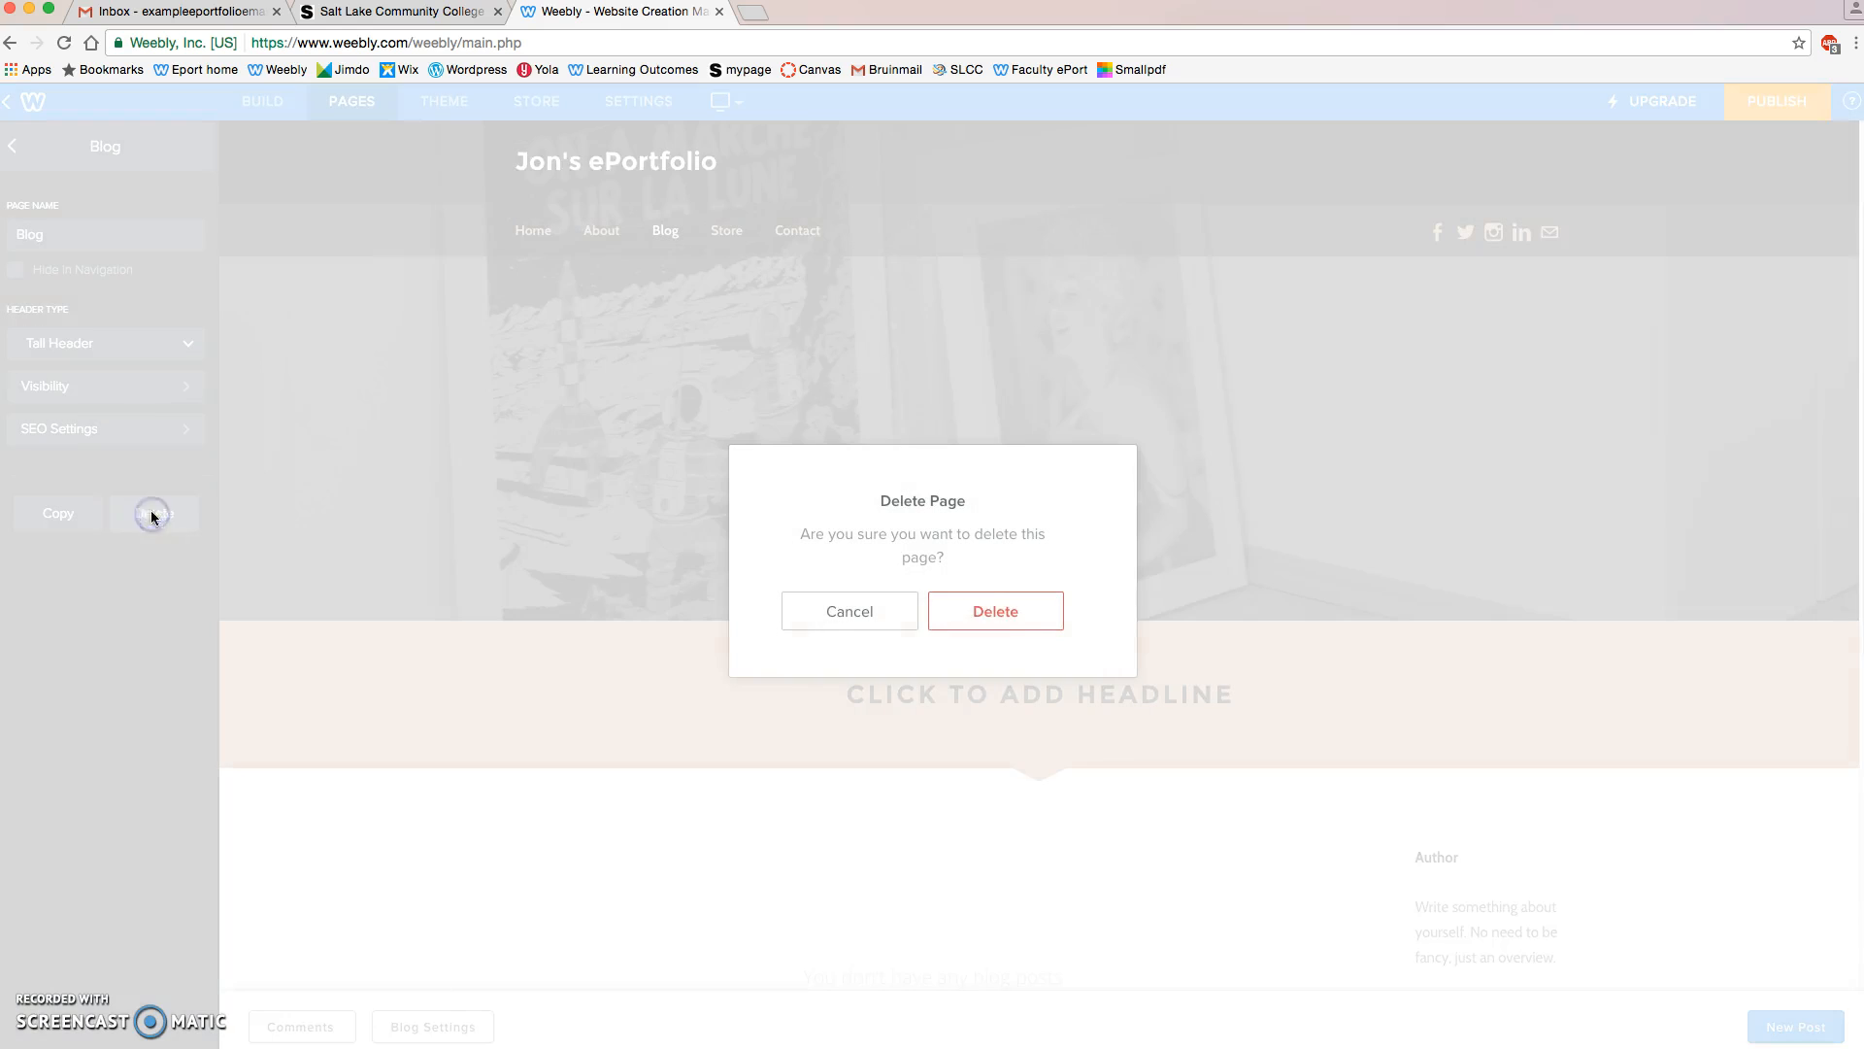
{"action": "left_click", "coordinate": [997, 610]}
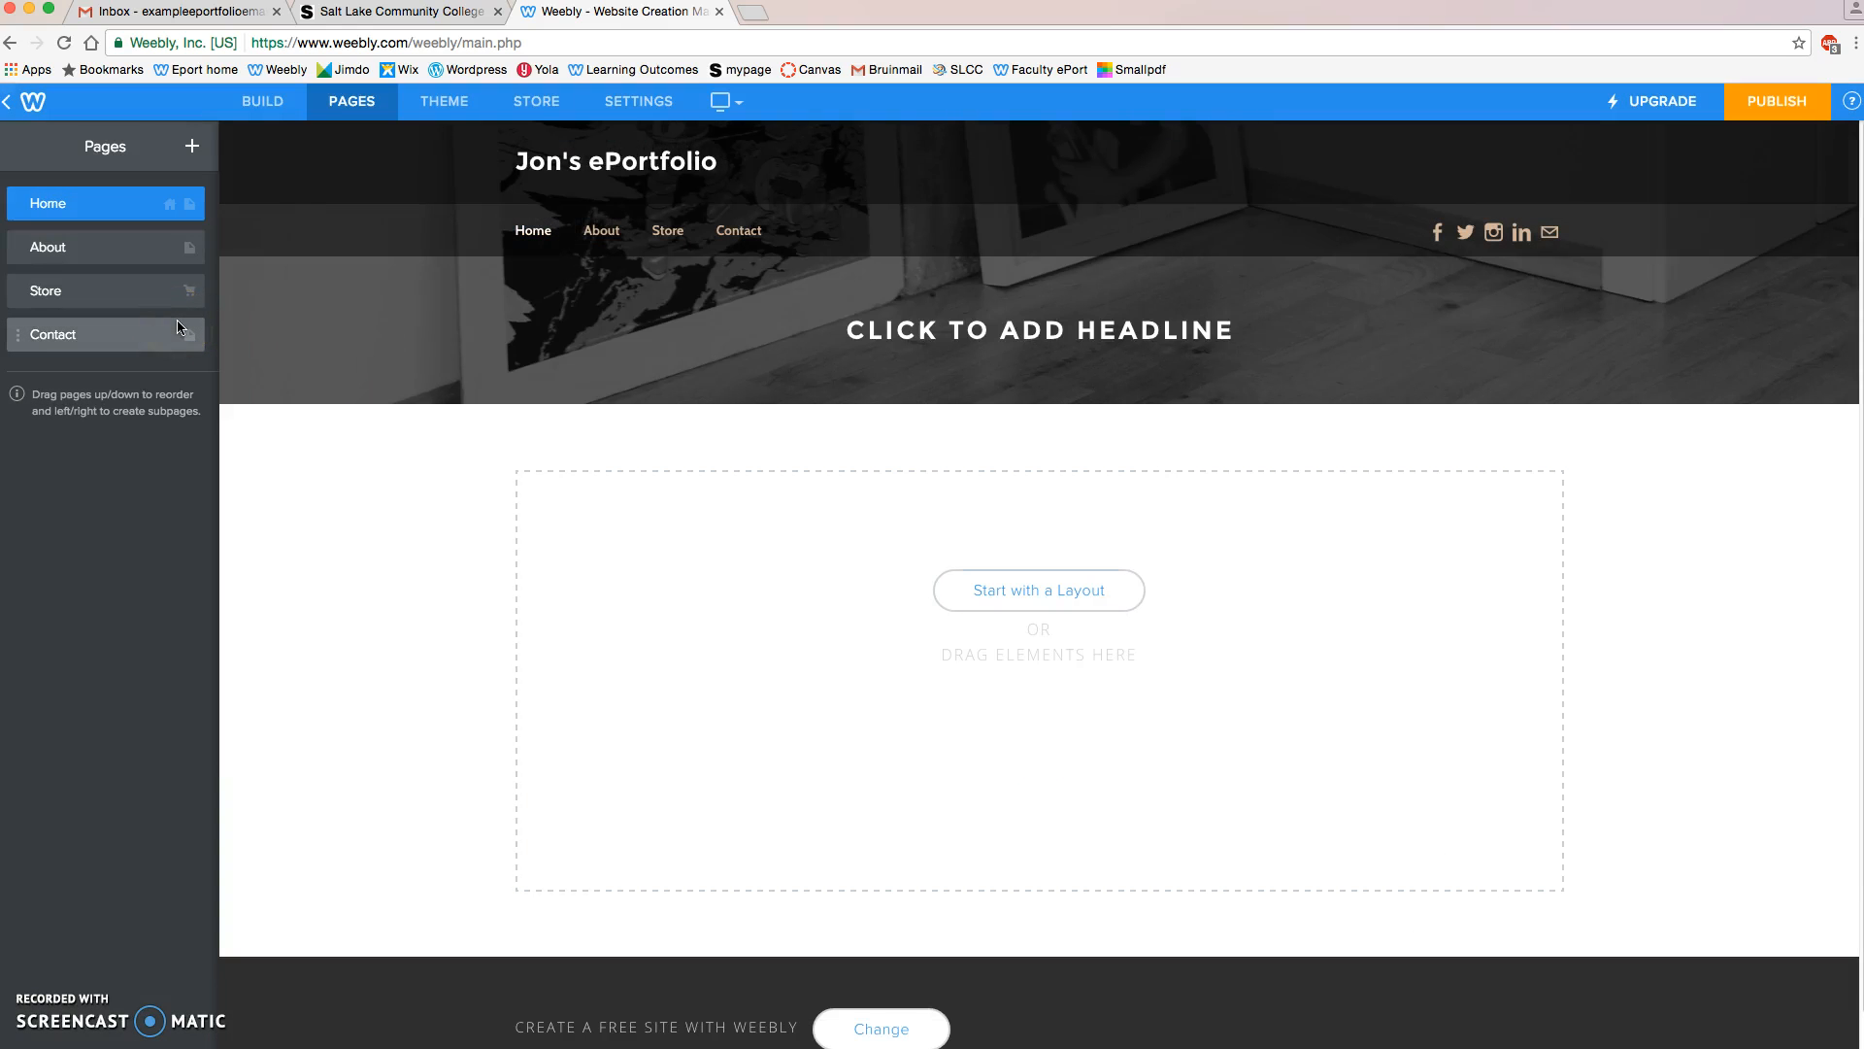
{"action": "left_click", "coordinate": [133, 292]}
{"action": "left_click", "coordinate": [60, 471]}
{"action": "left_click", "coordinate": [1008, 617]}
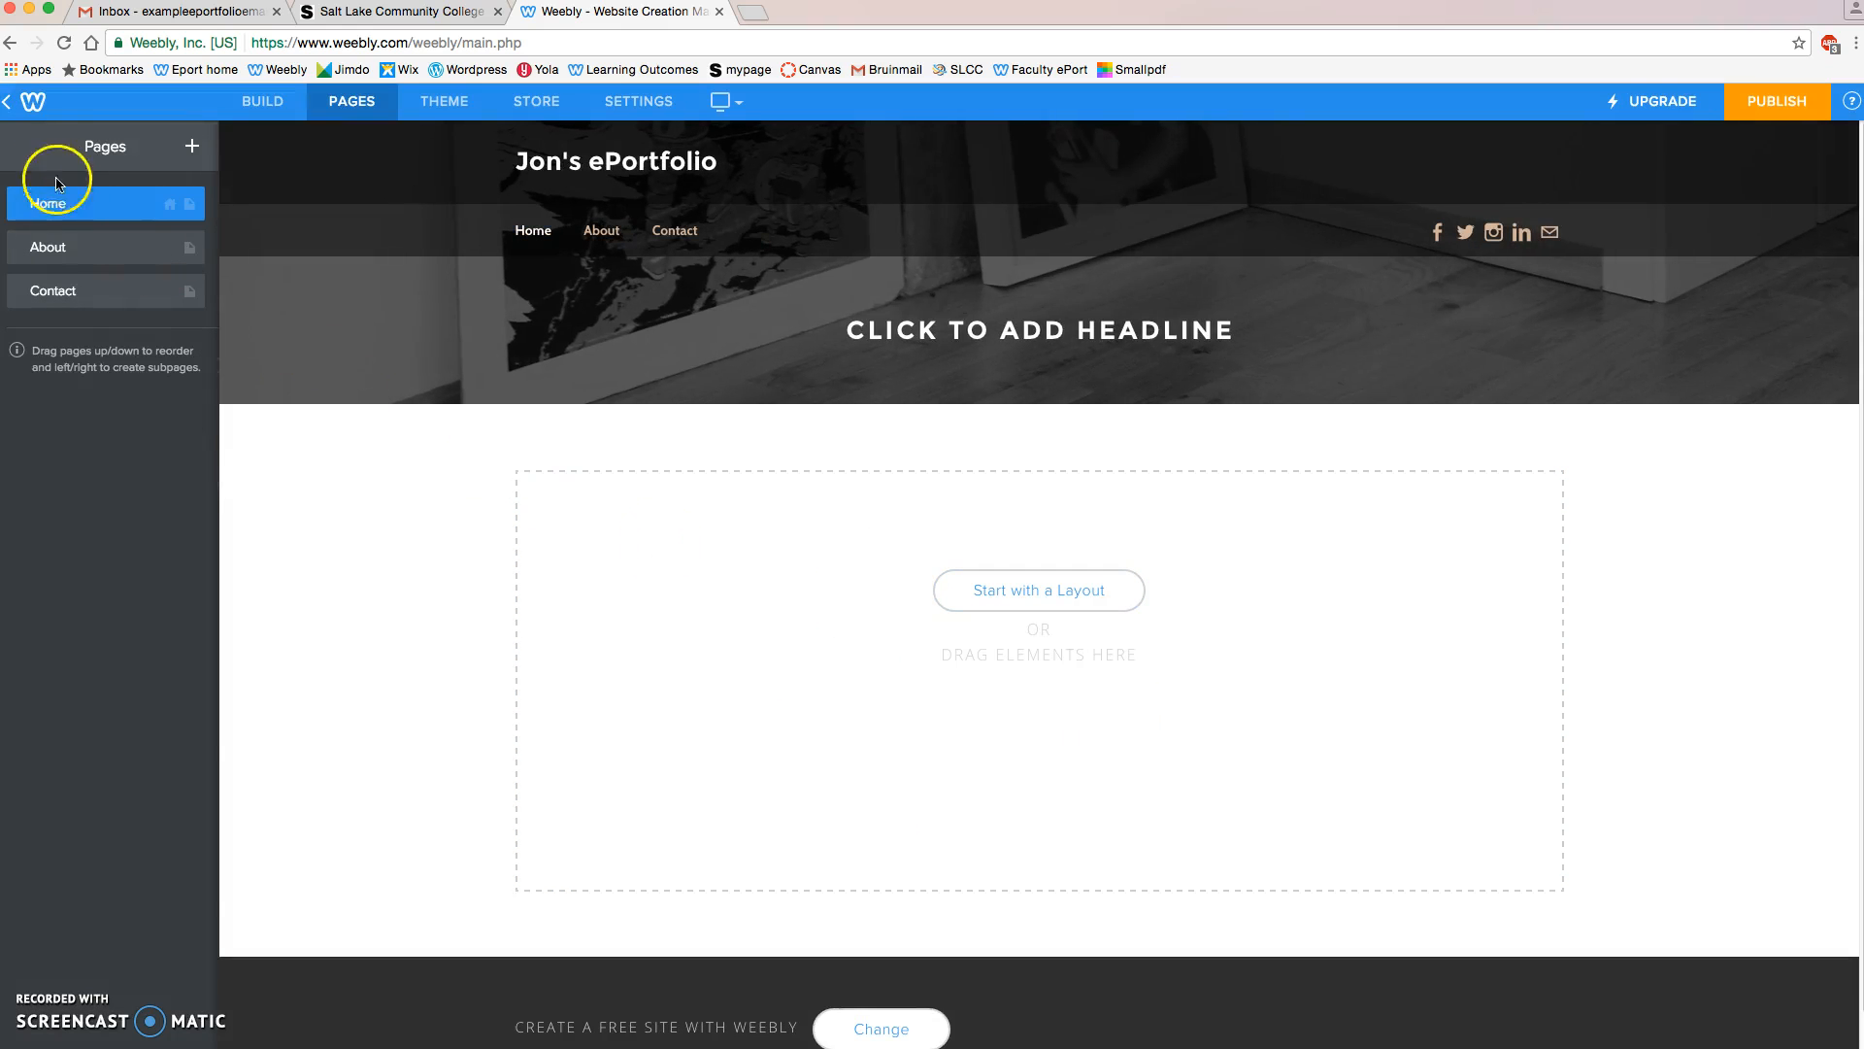
Rename the Home page as Welcome and set its header type to Tall Header.
{"action": "left_click", "coordinate": [70, 248]}
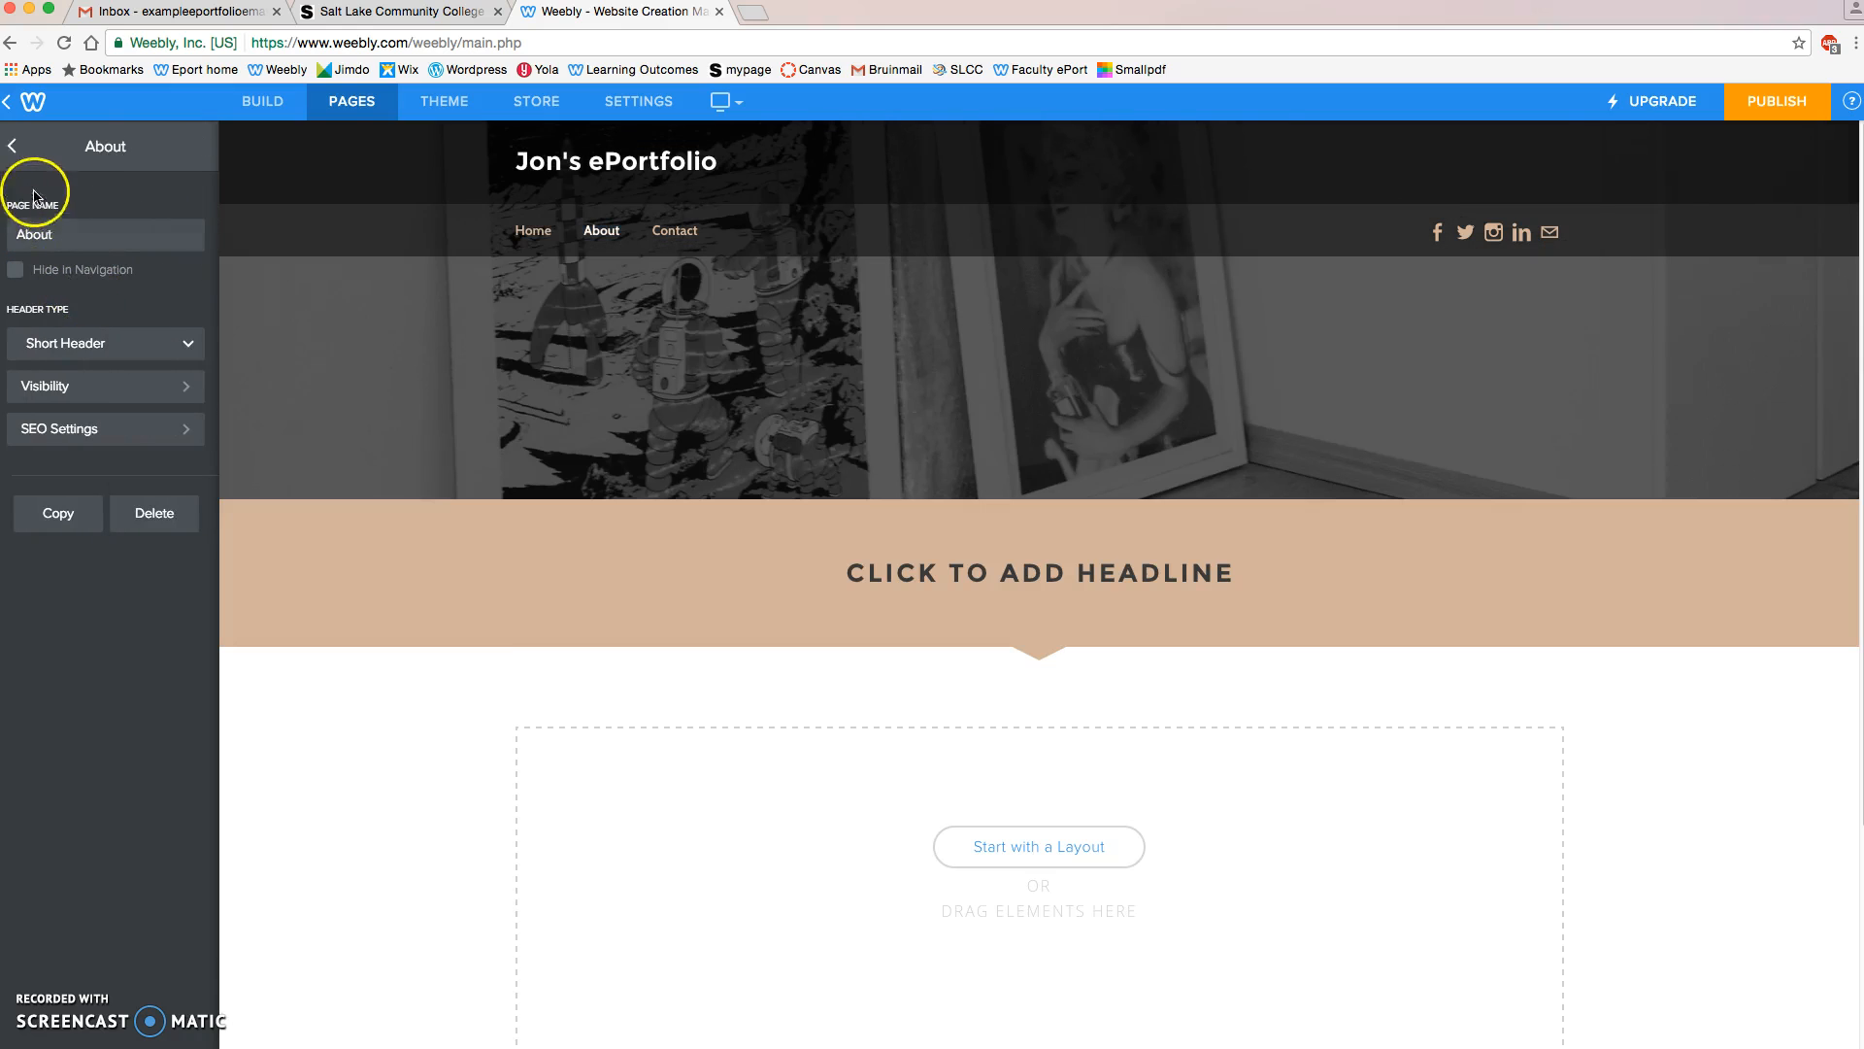
{"action": "left_click", "coordinate": [13, 145]}
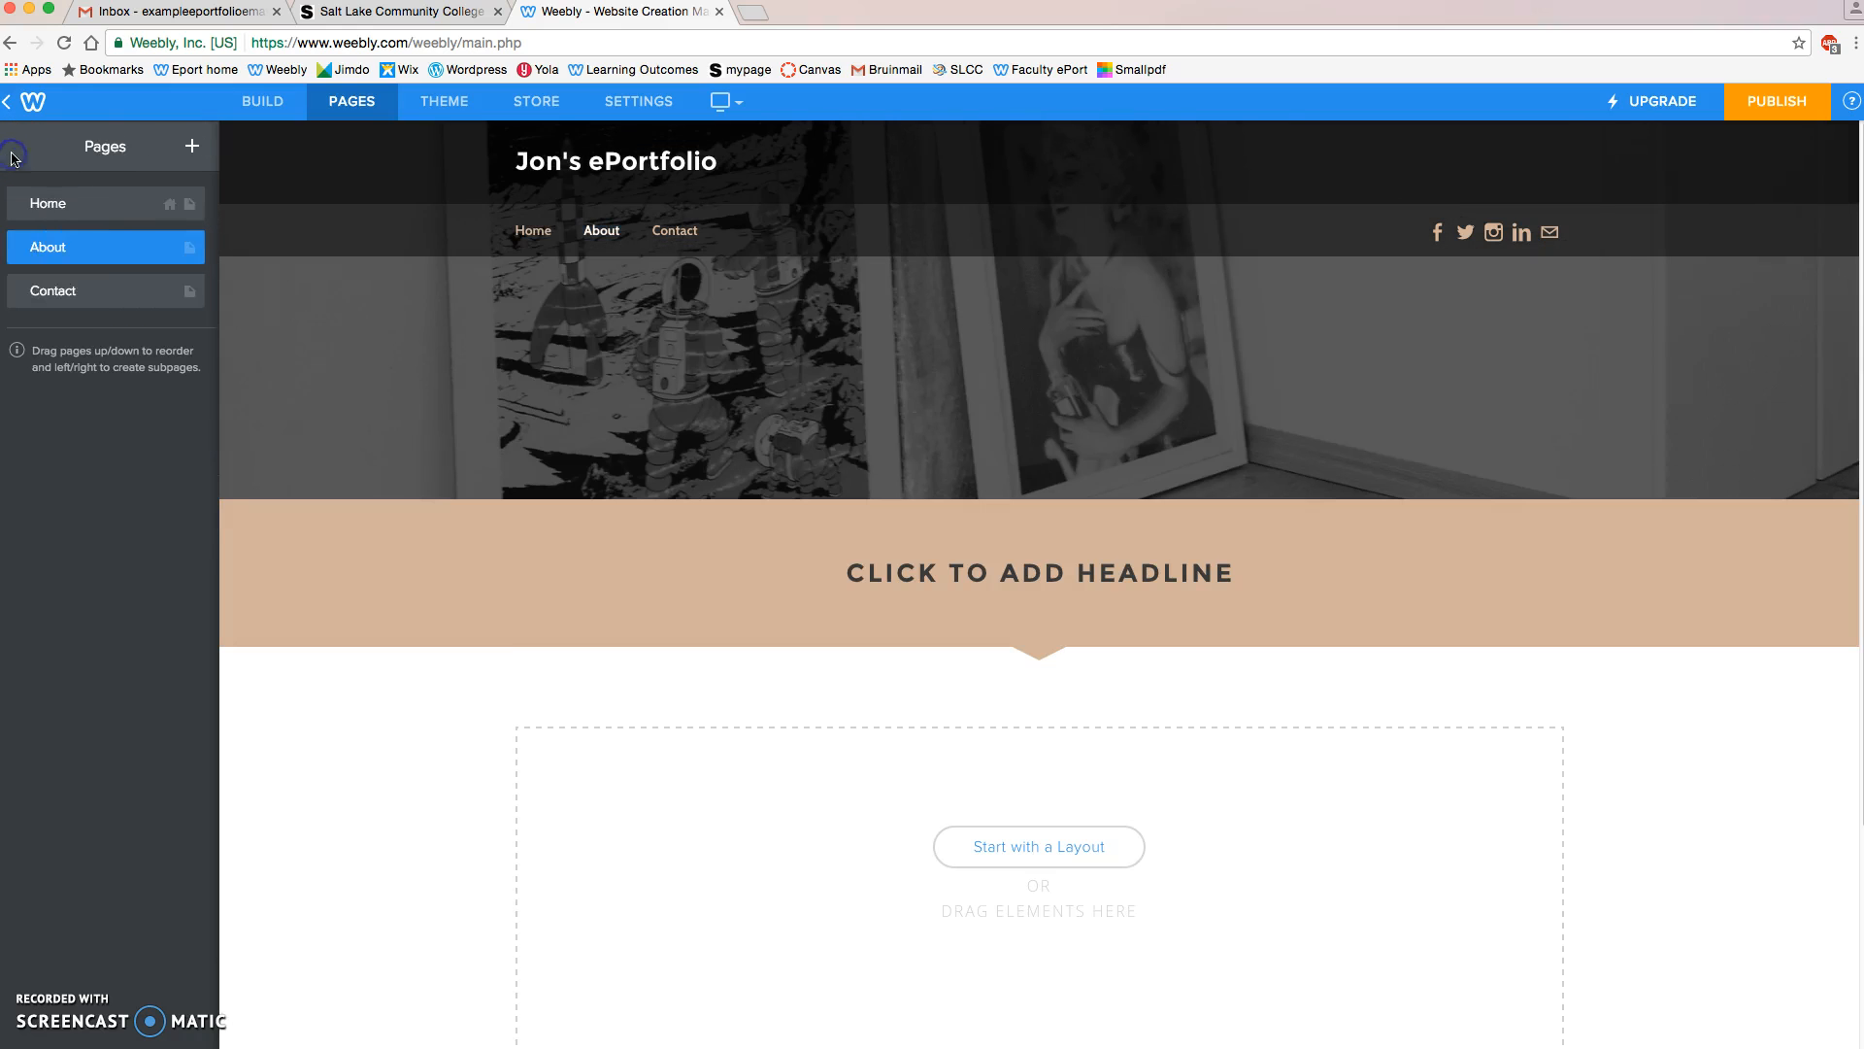
{"action": "left_click", "coordinate": [106, 210]}
{"action": "left_click_drag", "start_coordinate": [72, 243], "coordinate": [13, 230]}
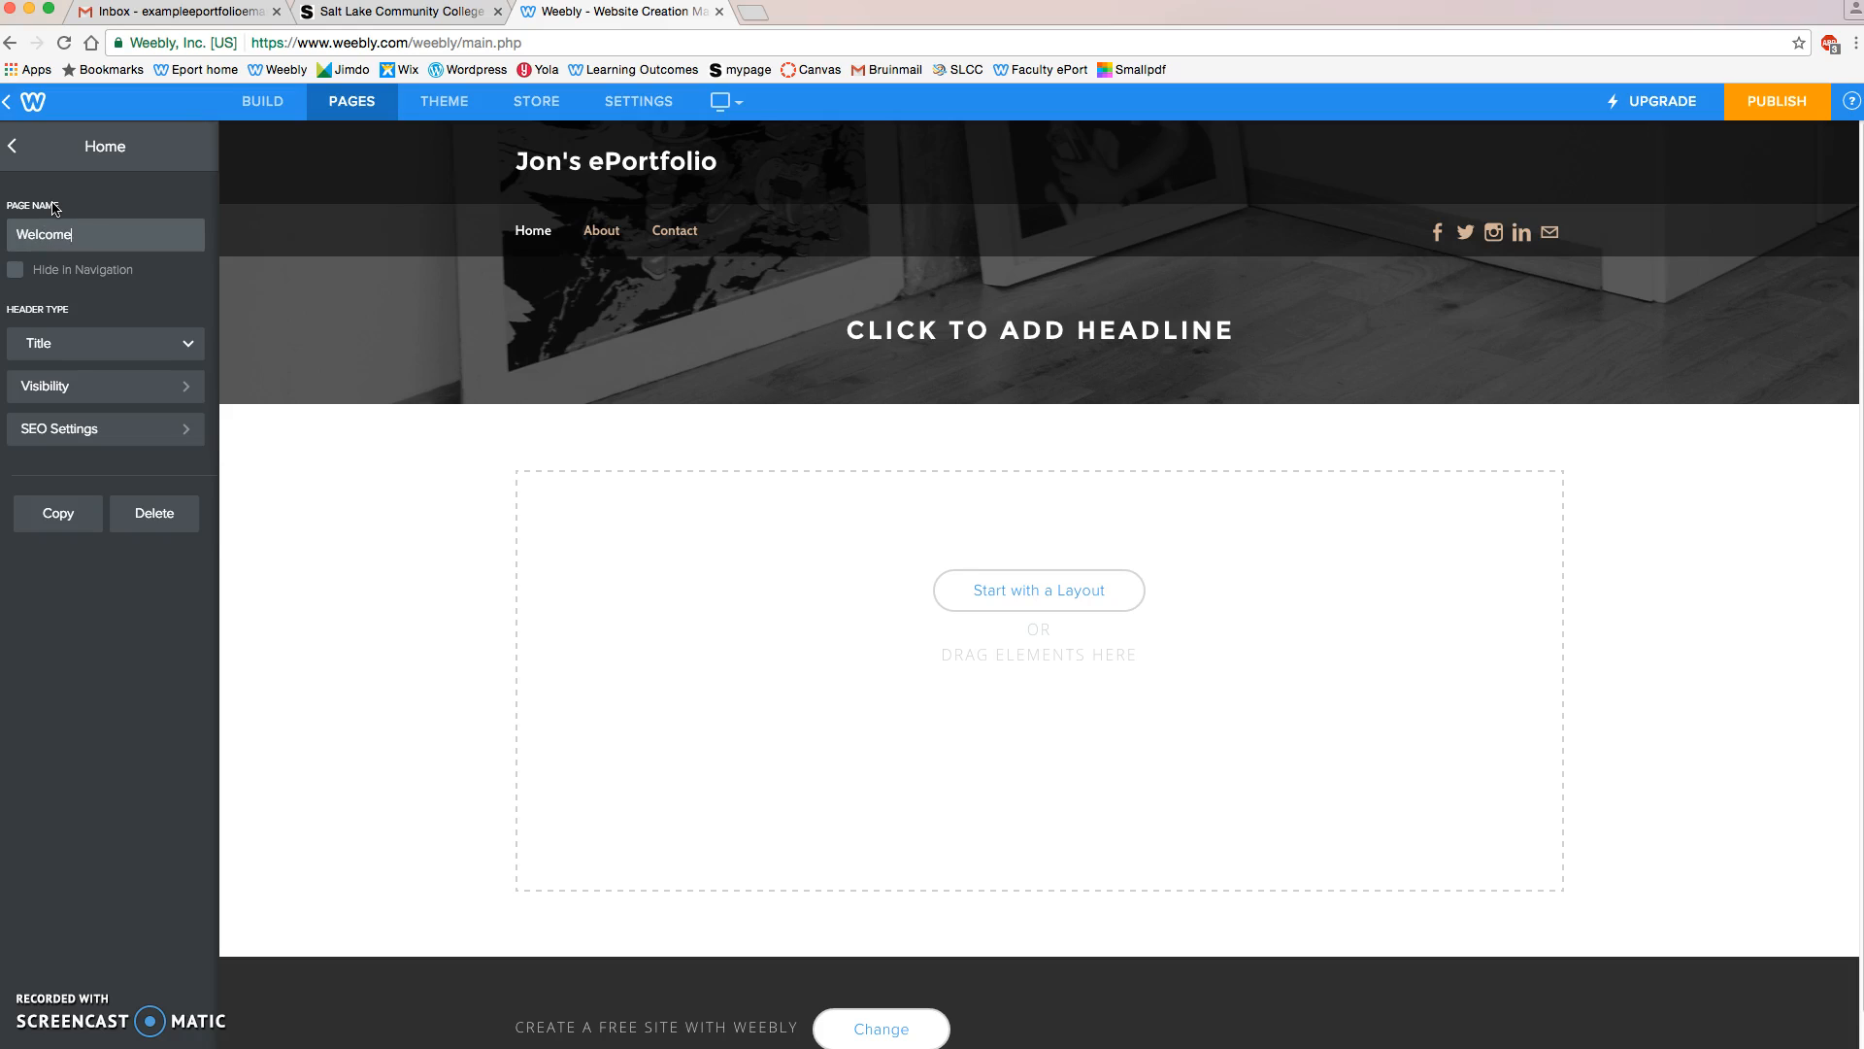
{"action": "left_click", "coordinate": [179, 347]}
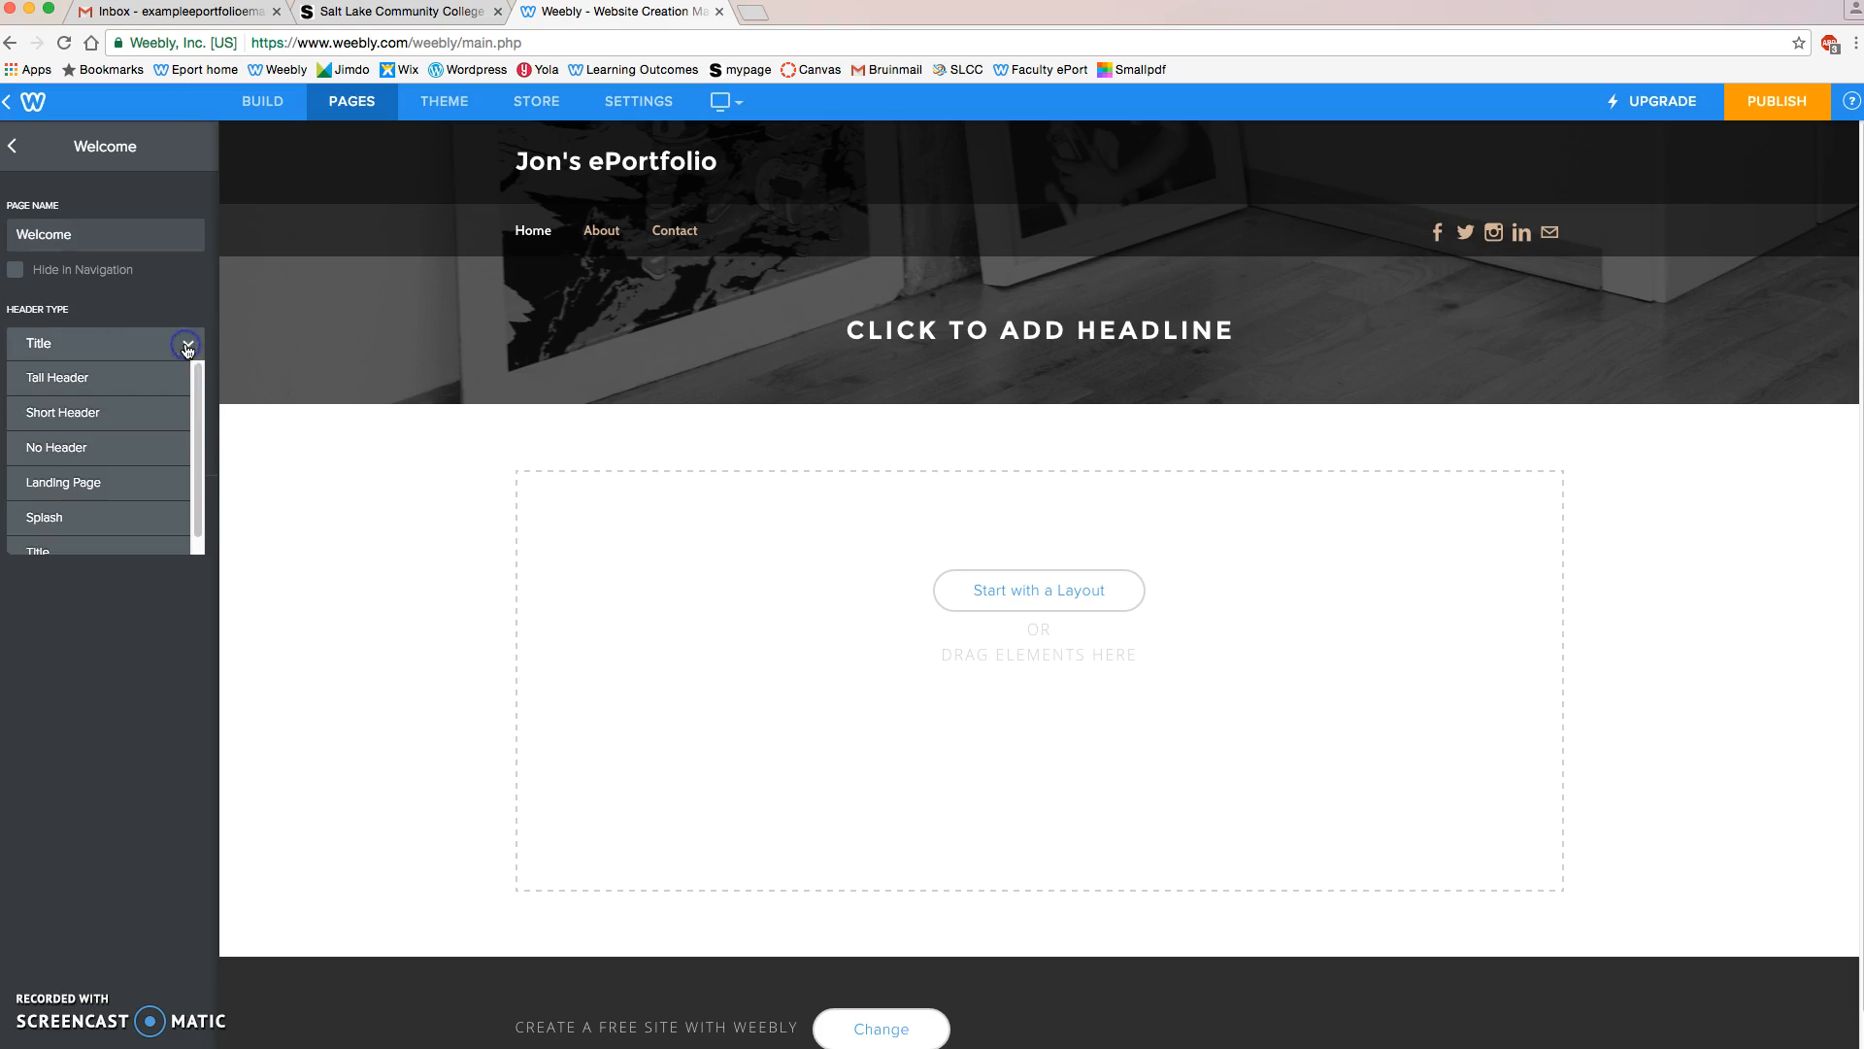
{"action": "left_click", "coordinate": [80, 385]}
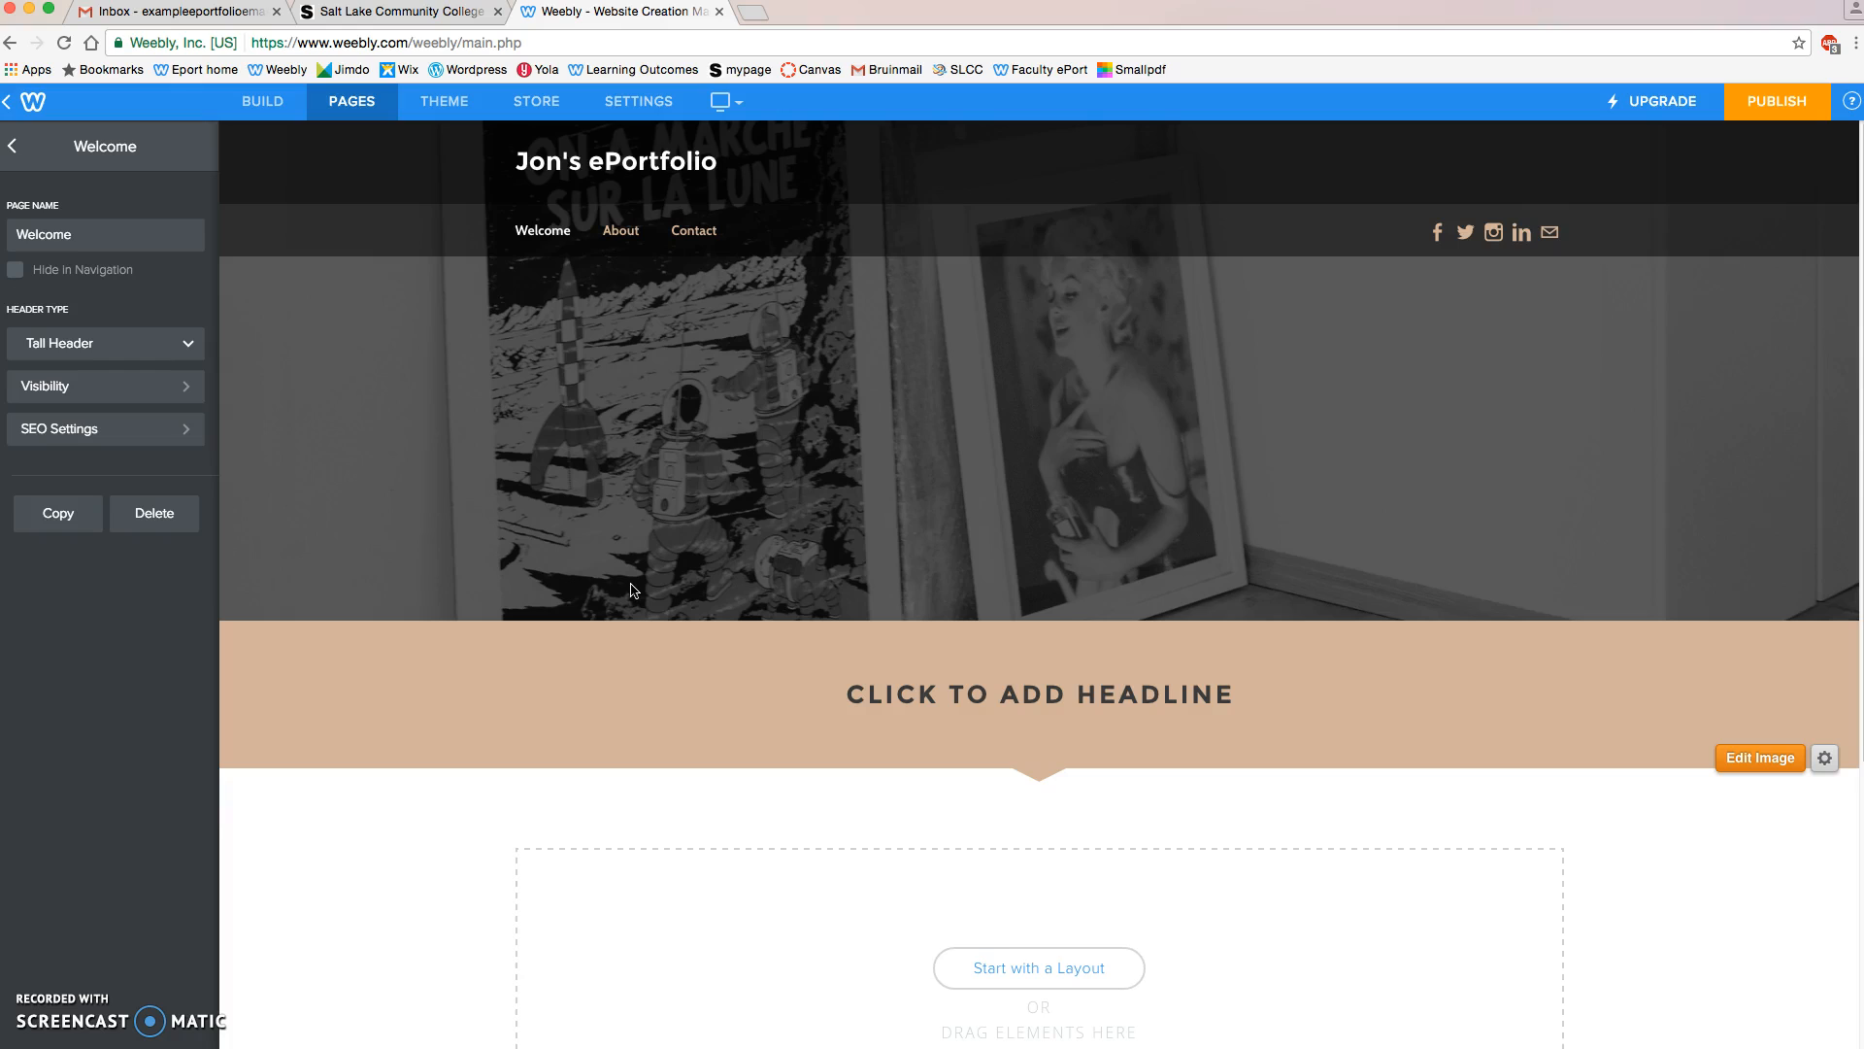
{"action": "left_click", "coordinate": [17, 146]}
{"action": "left_click", "coordinate": [48, 197]}
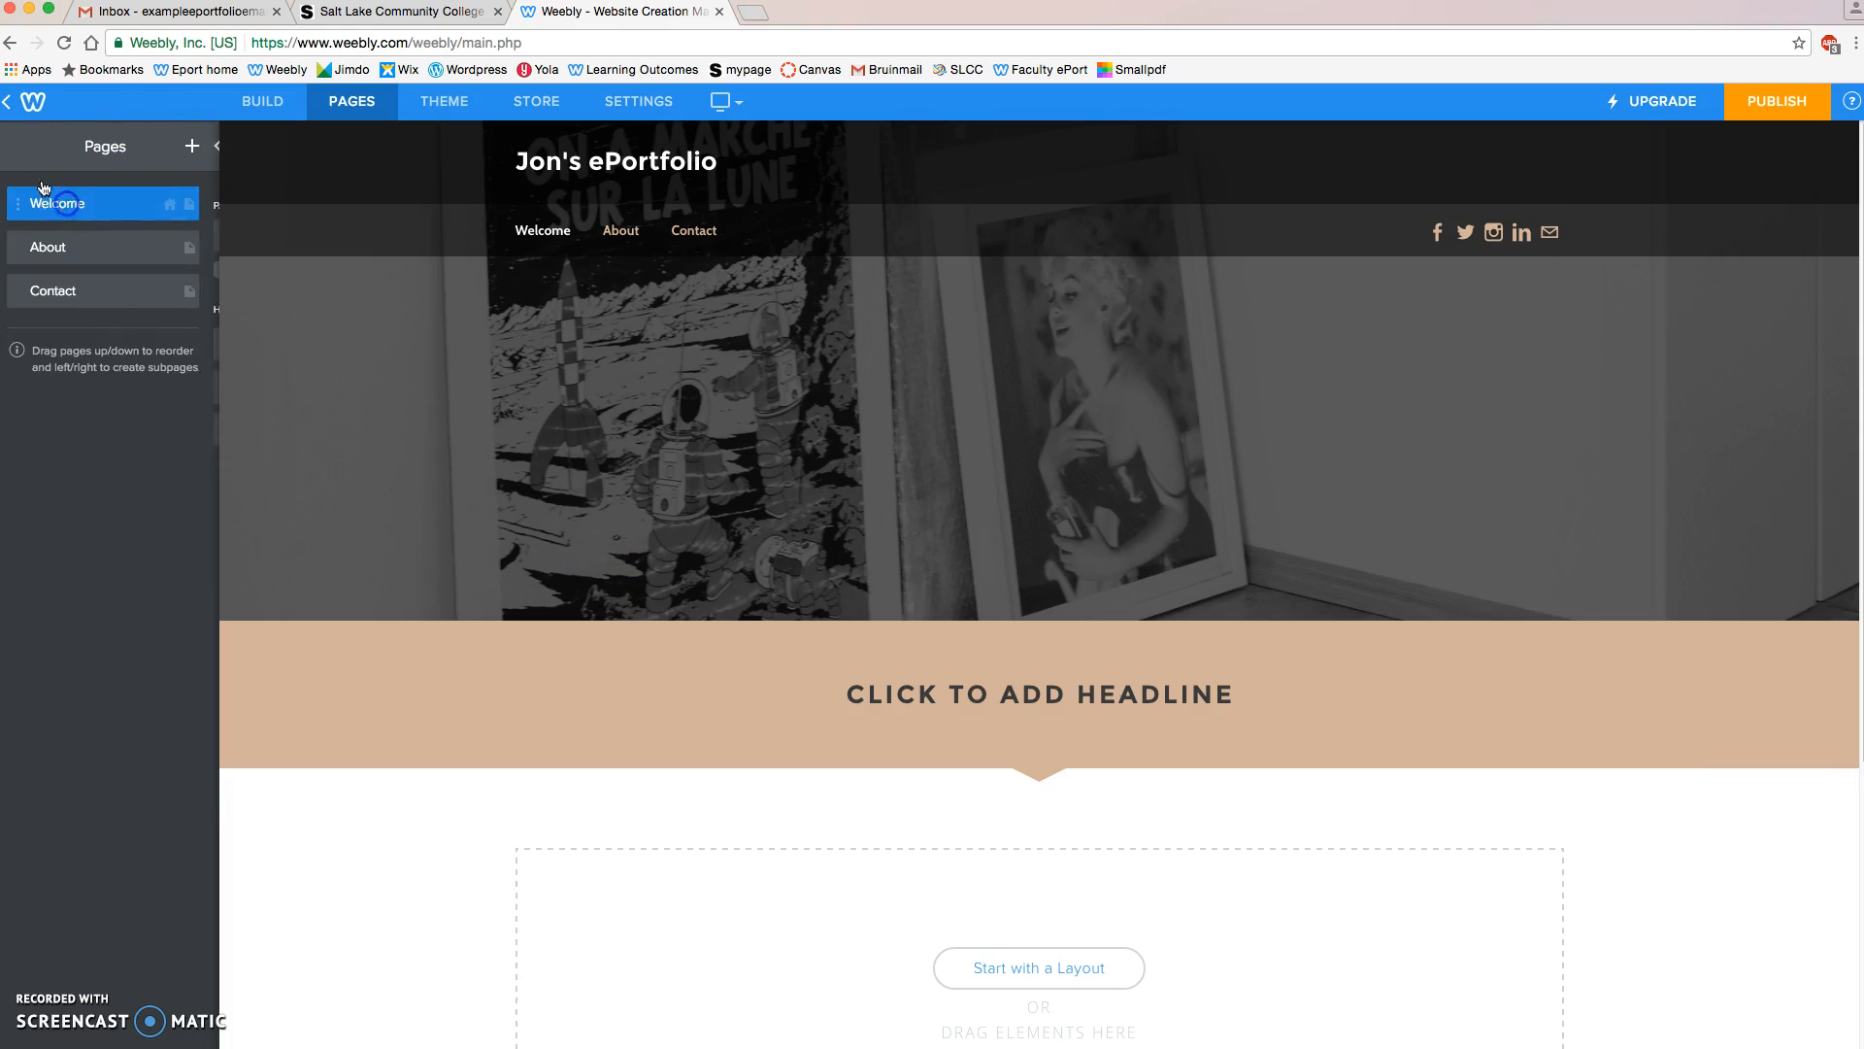
{"action": "left_click", "coordinate": [14, 146]}
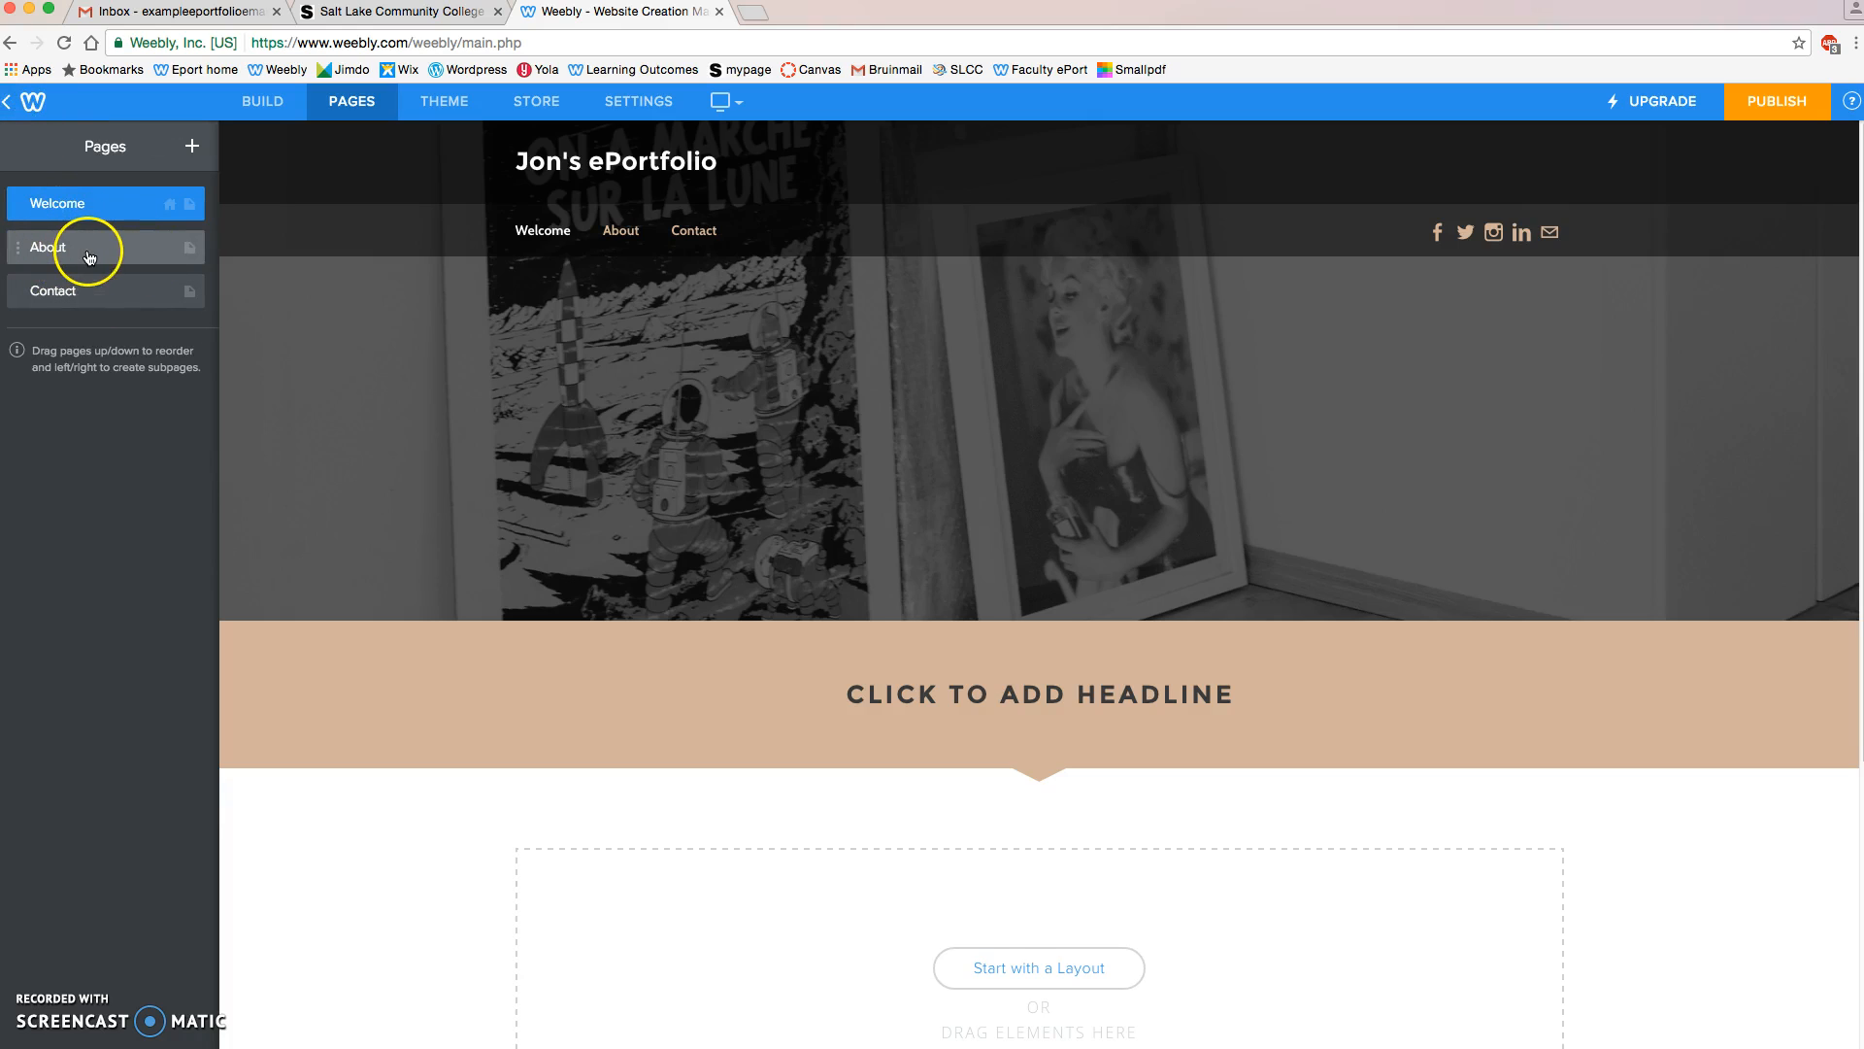
Rename the About page as Goals and Outcomes and set its header type to Tall Header.
{"action": "left_click", "coordinate": [95, 258]}
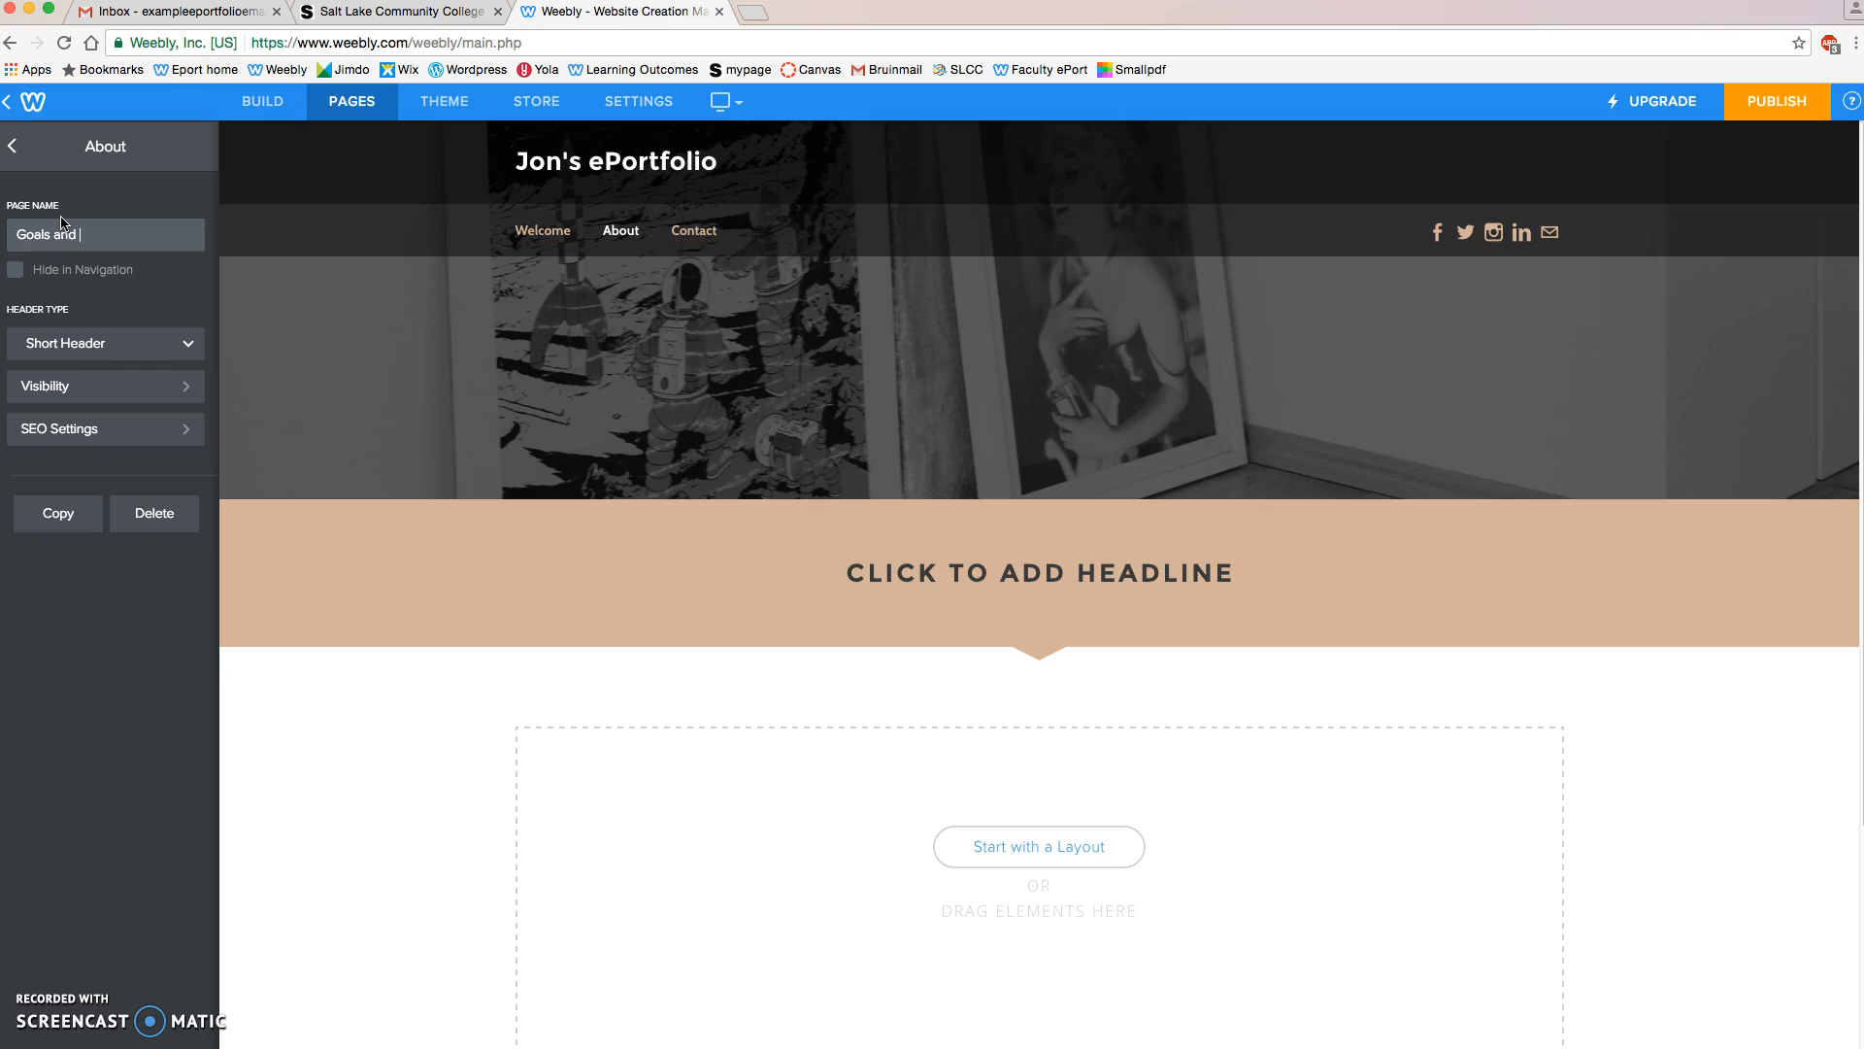
{"action": "left_click", "coordinate": [155, 342]}
{"action": "left_click", "coordinate": [131, 372]}
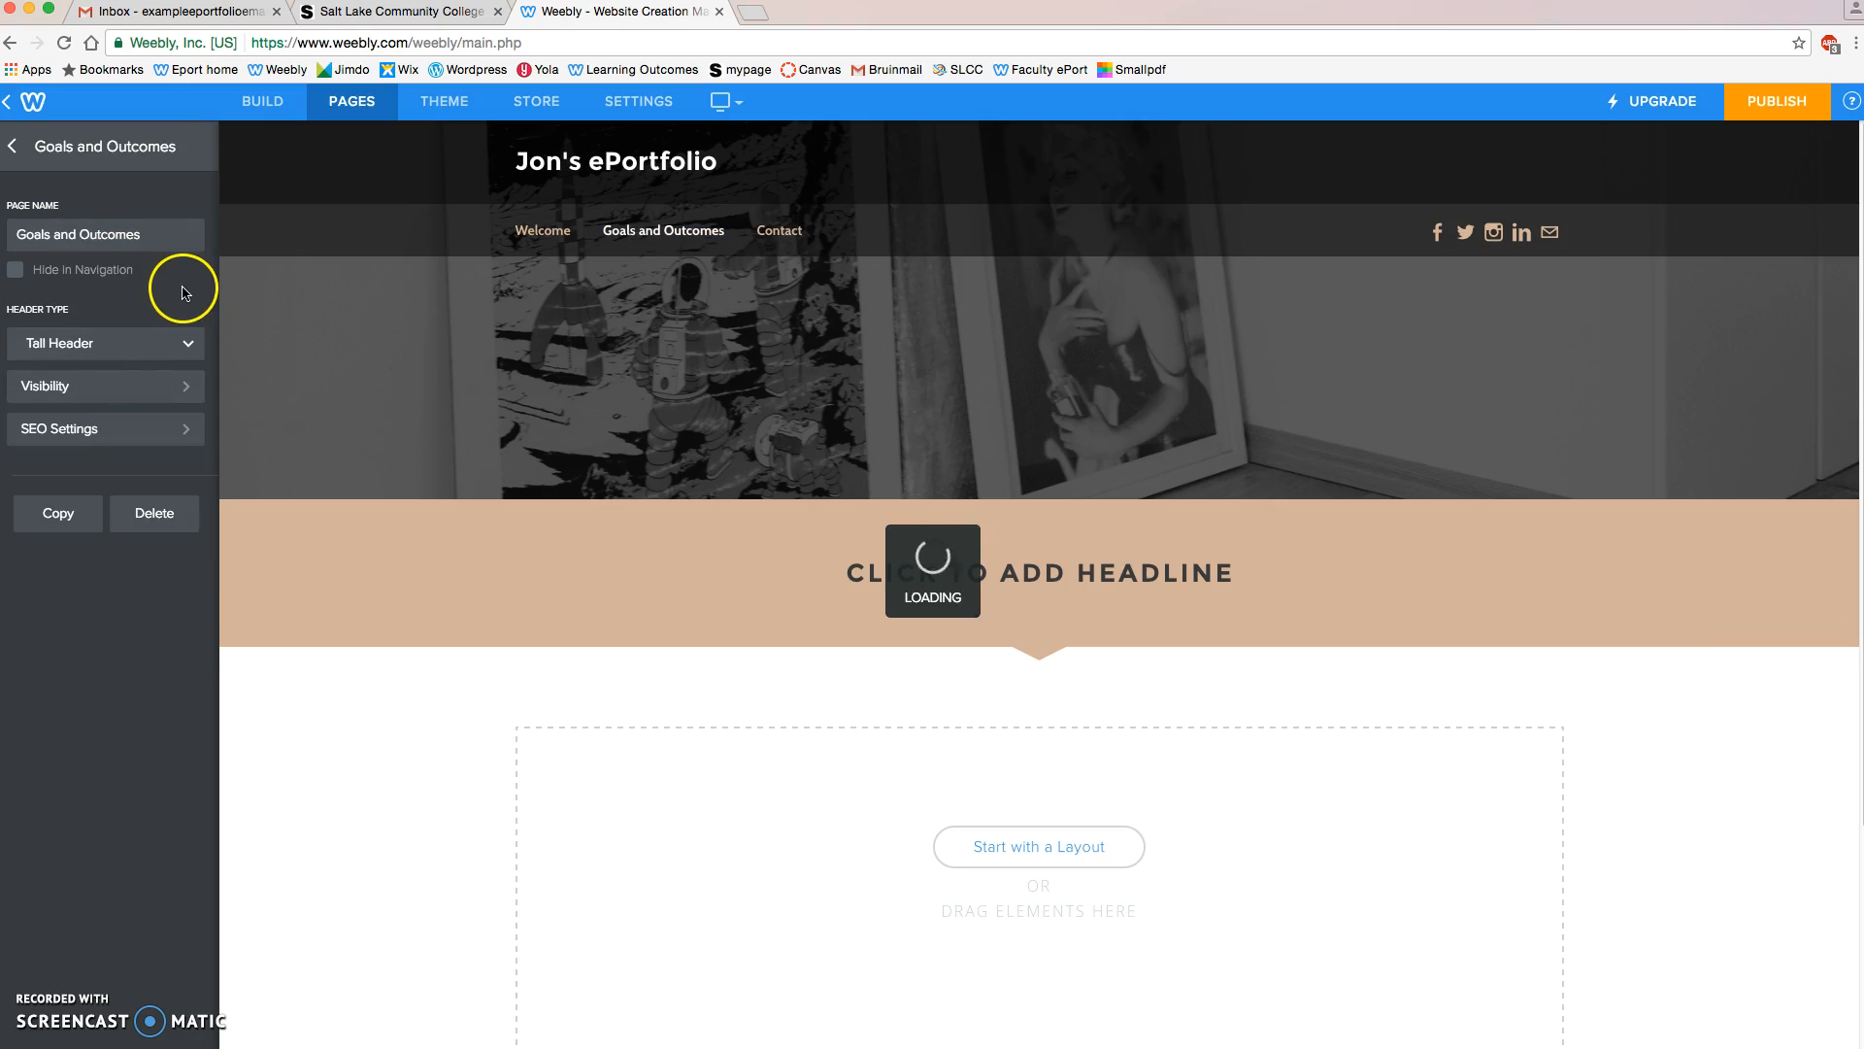
{"action": "left_click", "coordinate": [15, 147]}
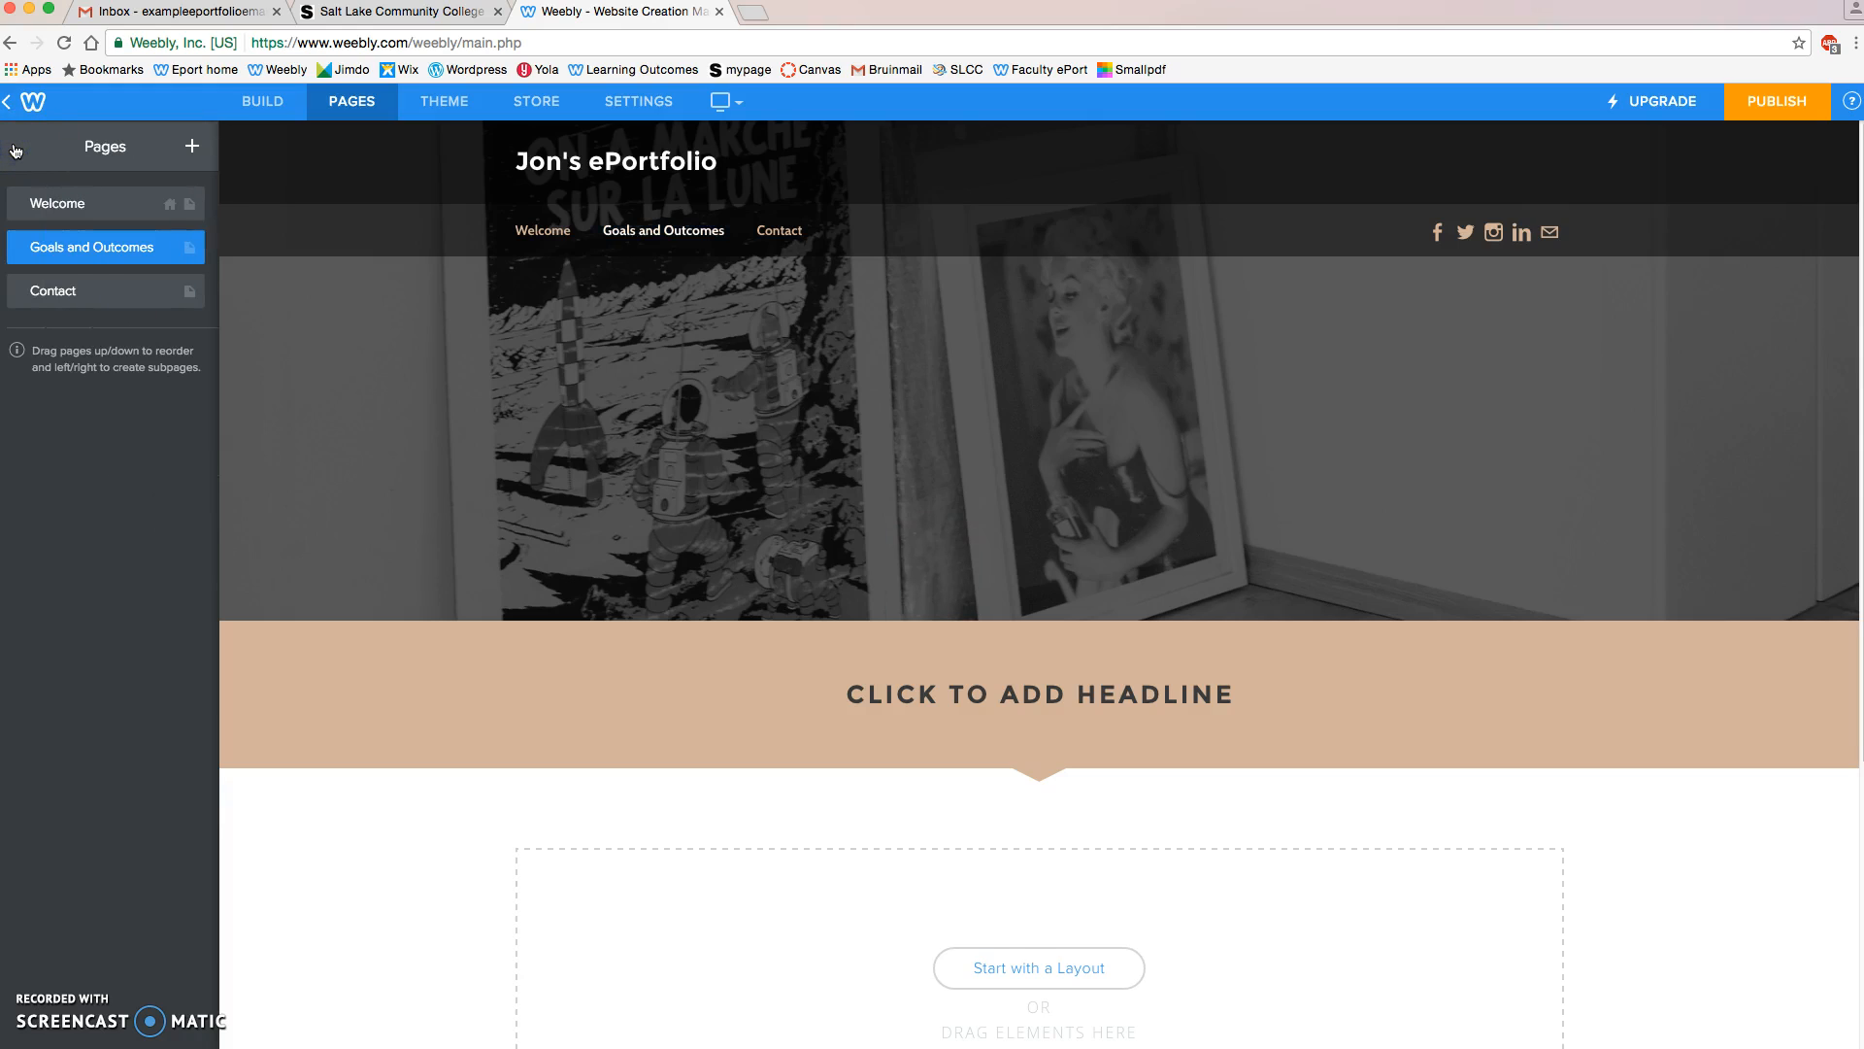
Rename the Contact page as Coursework and set its header type to Tall Header.
{"action": "left_click", "coordinate": [82, 291]}
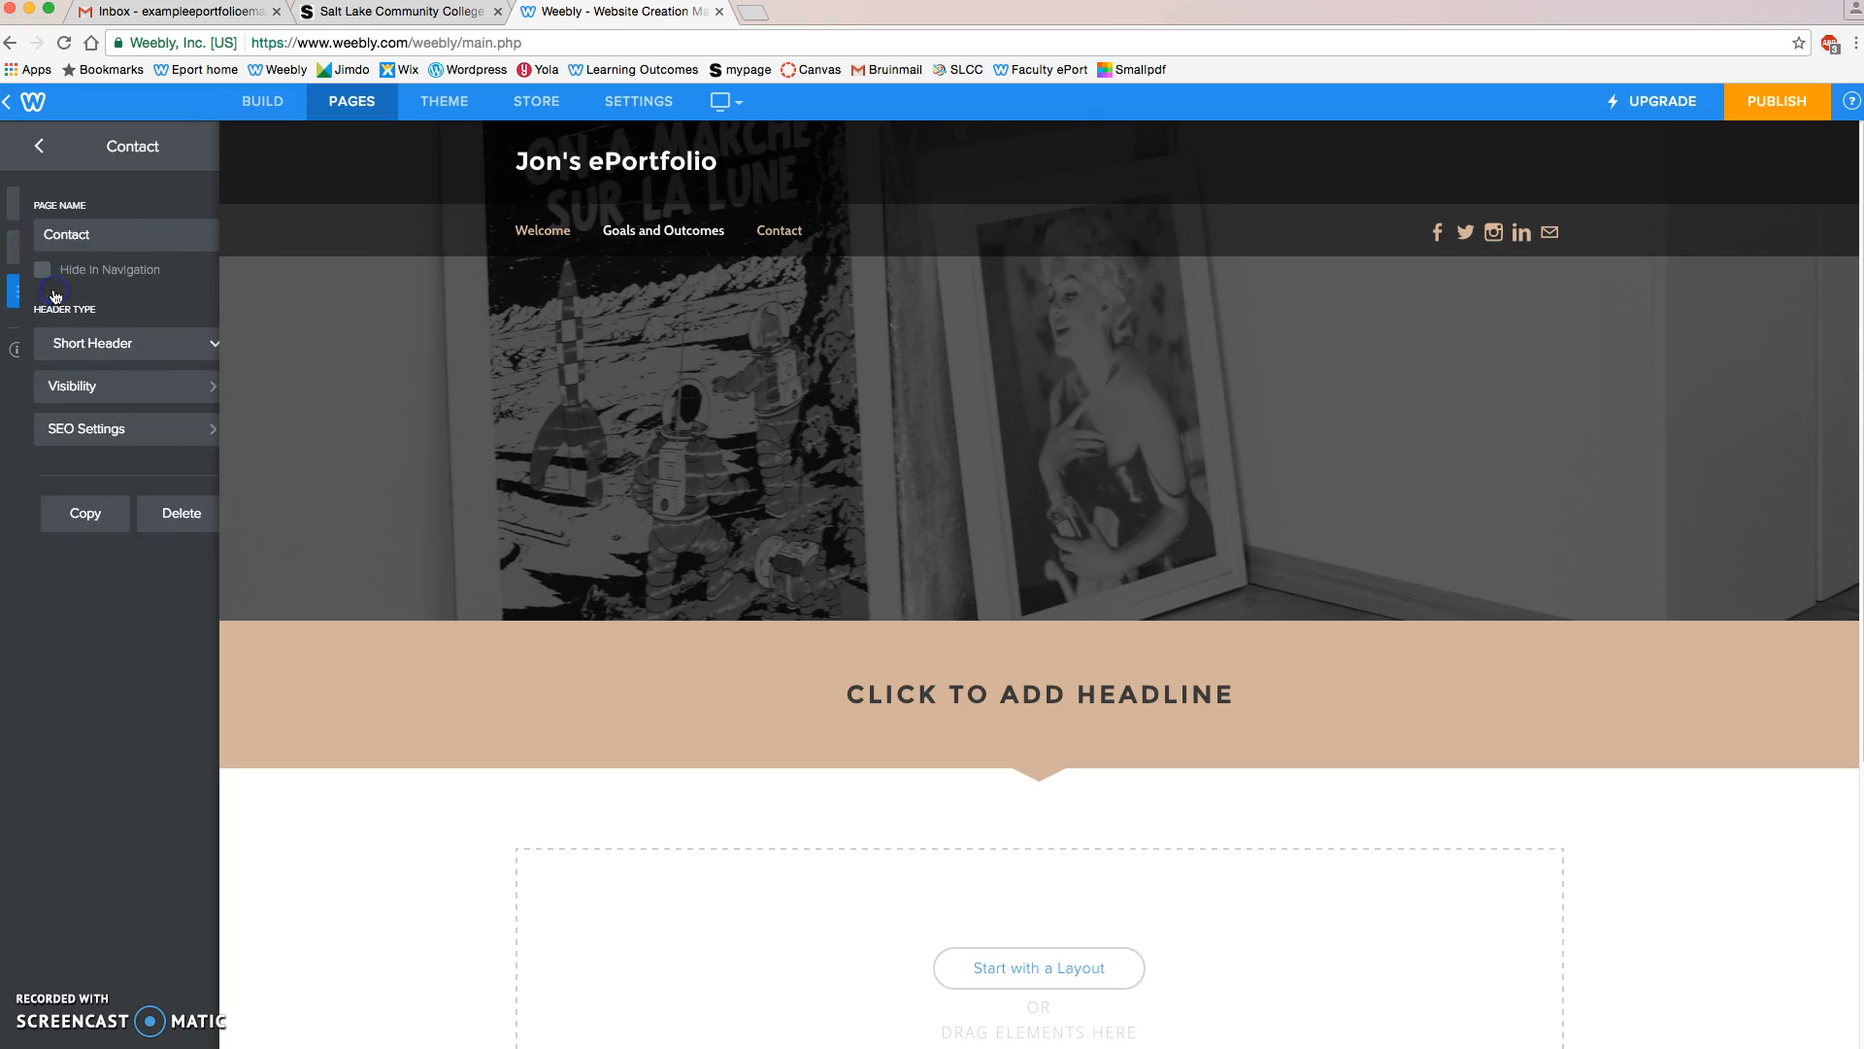
{"action": "left_click", "coordinate": [82, 236]}
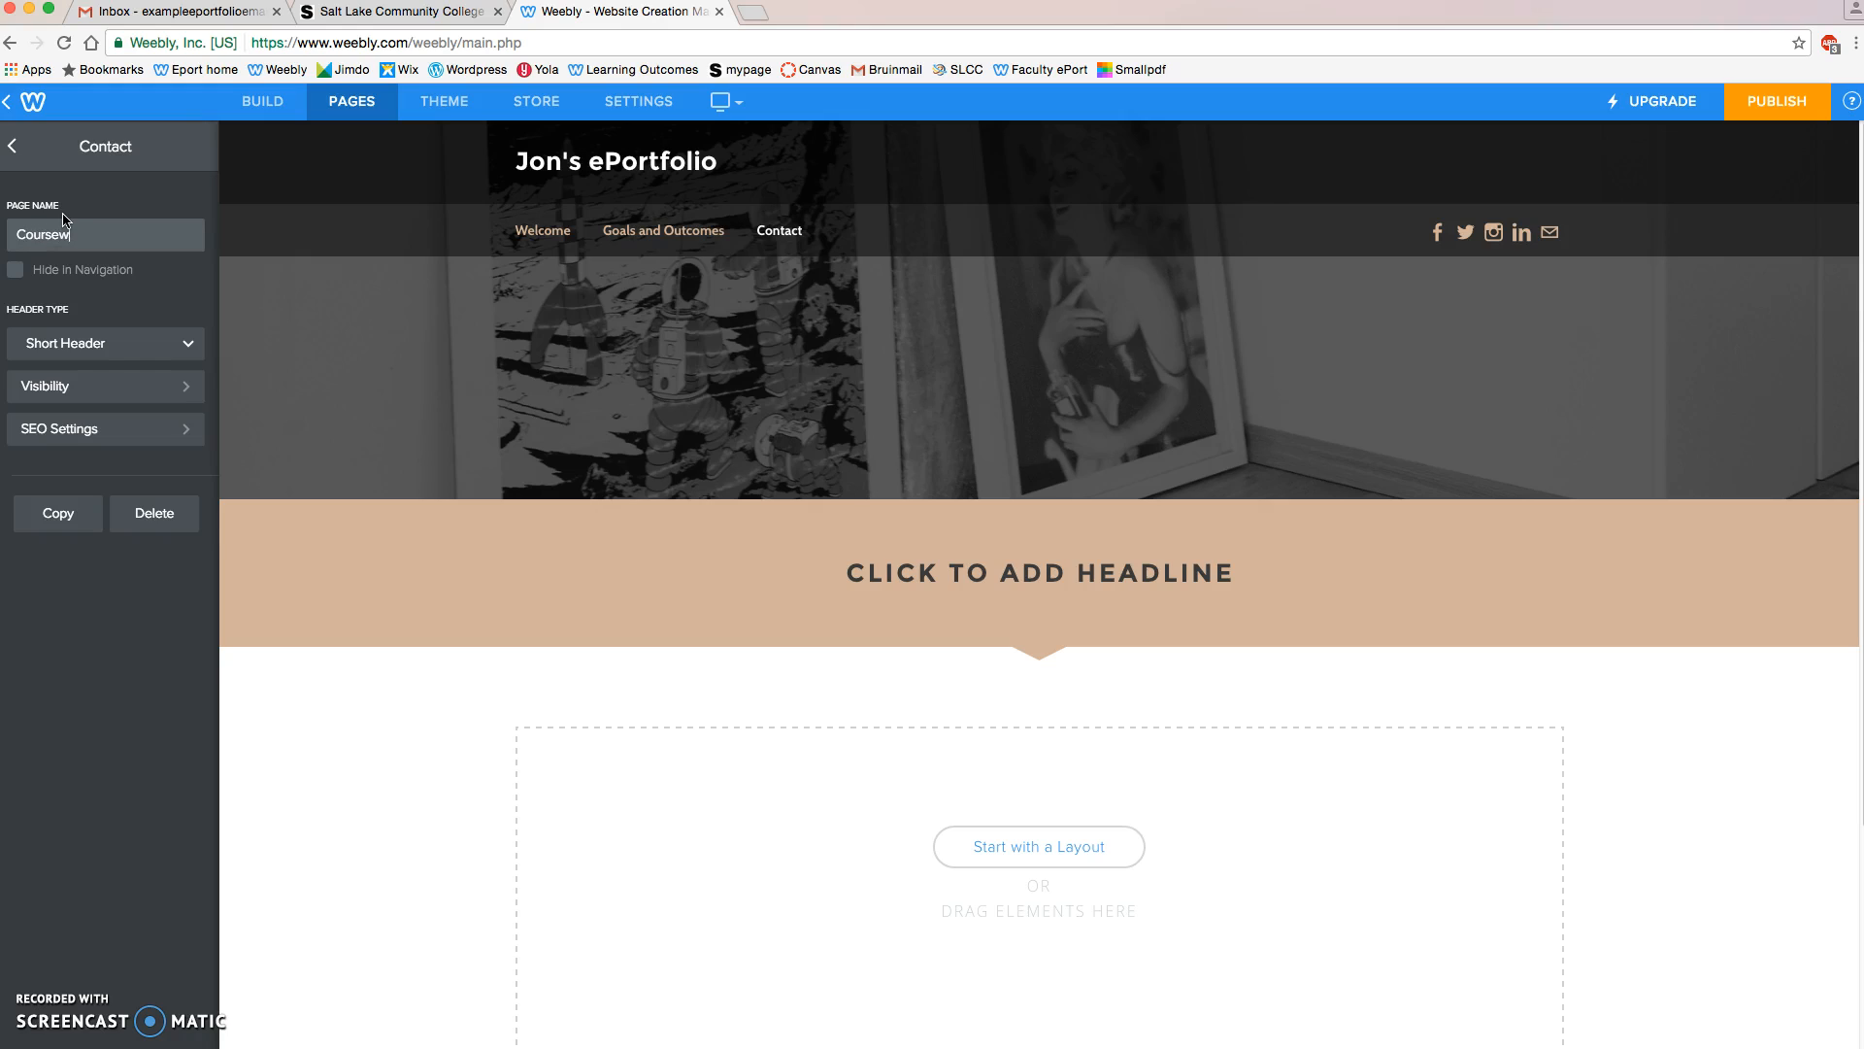
{"action": "type", "text": "Coursework"}
{"action": "left_click", "coordinate": [128, 346]}
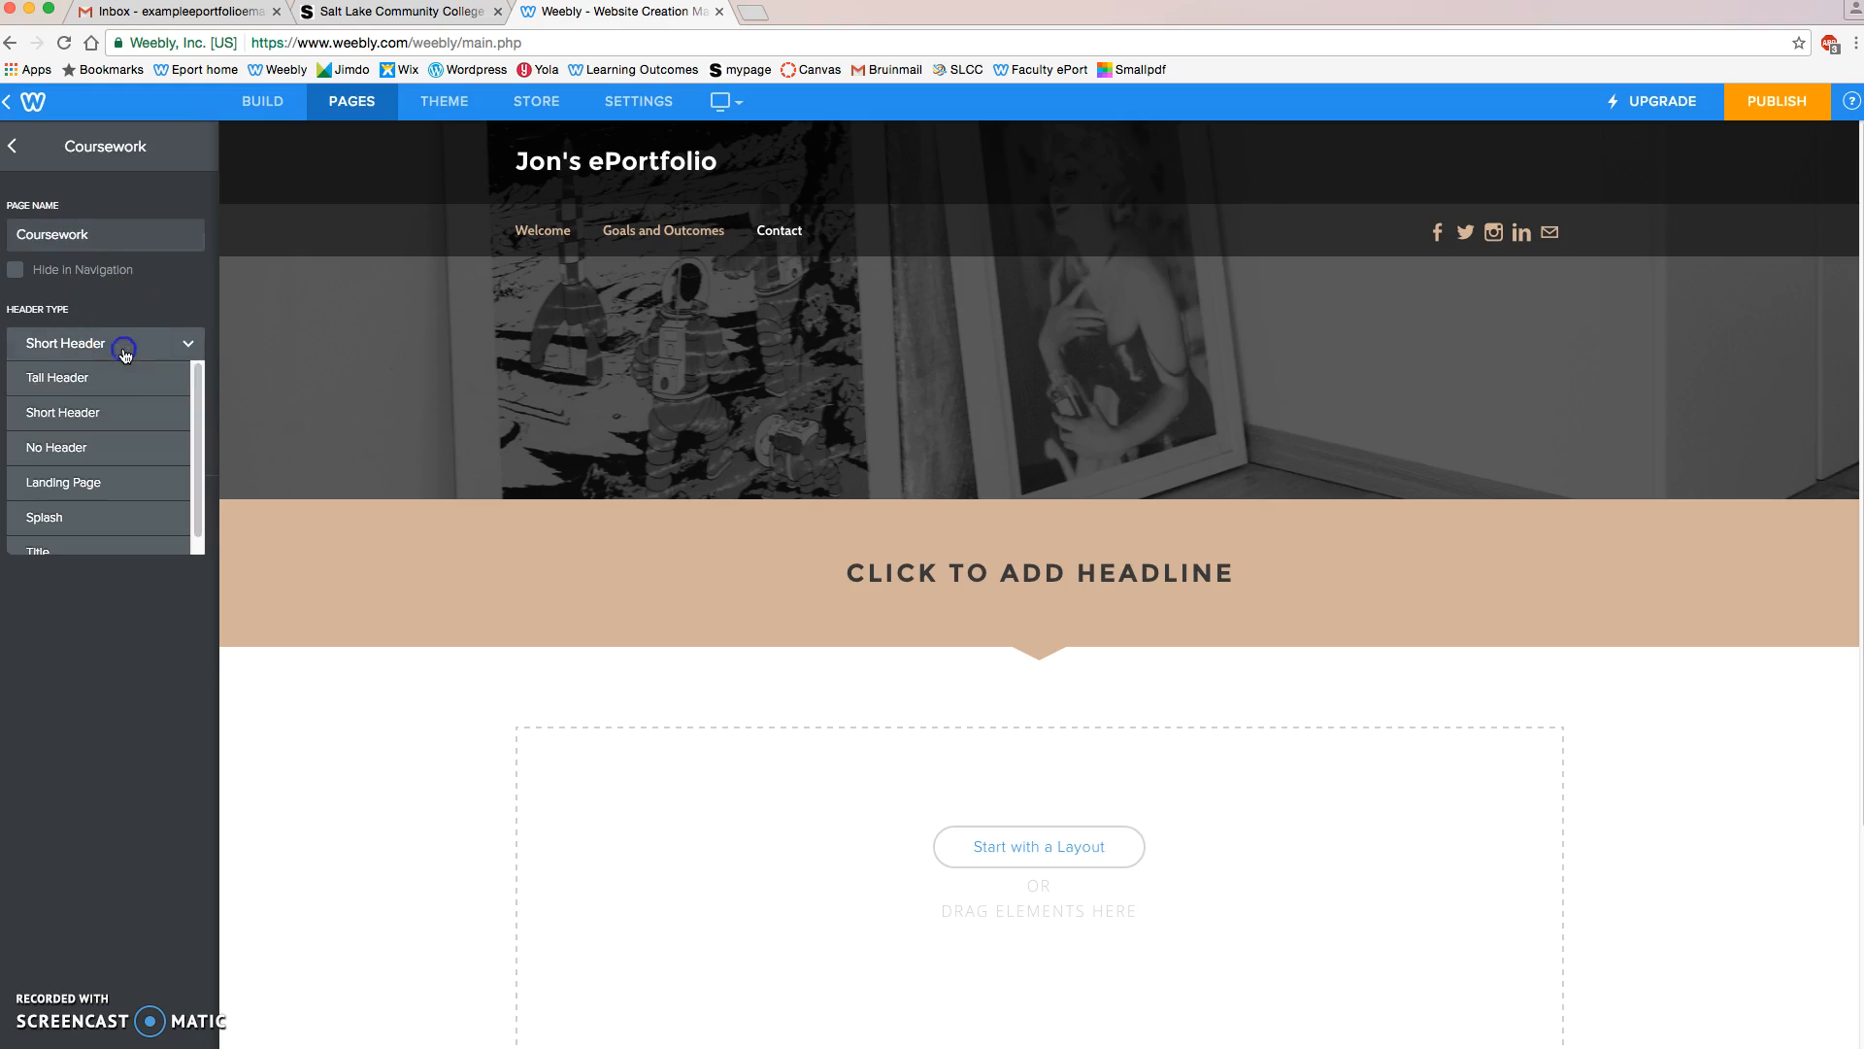
{"action": "left_click", "coordinate": [66, 375]}
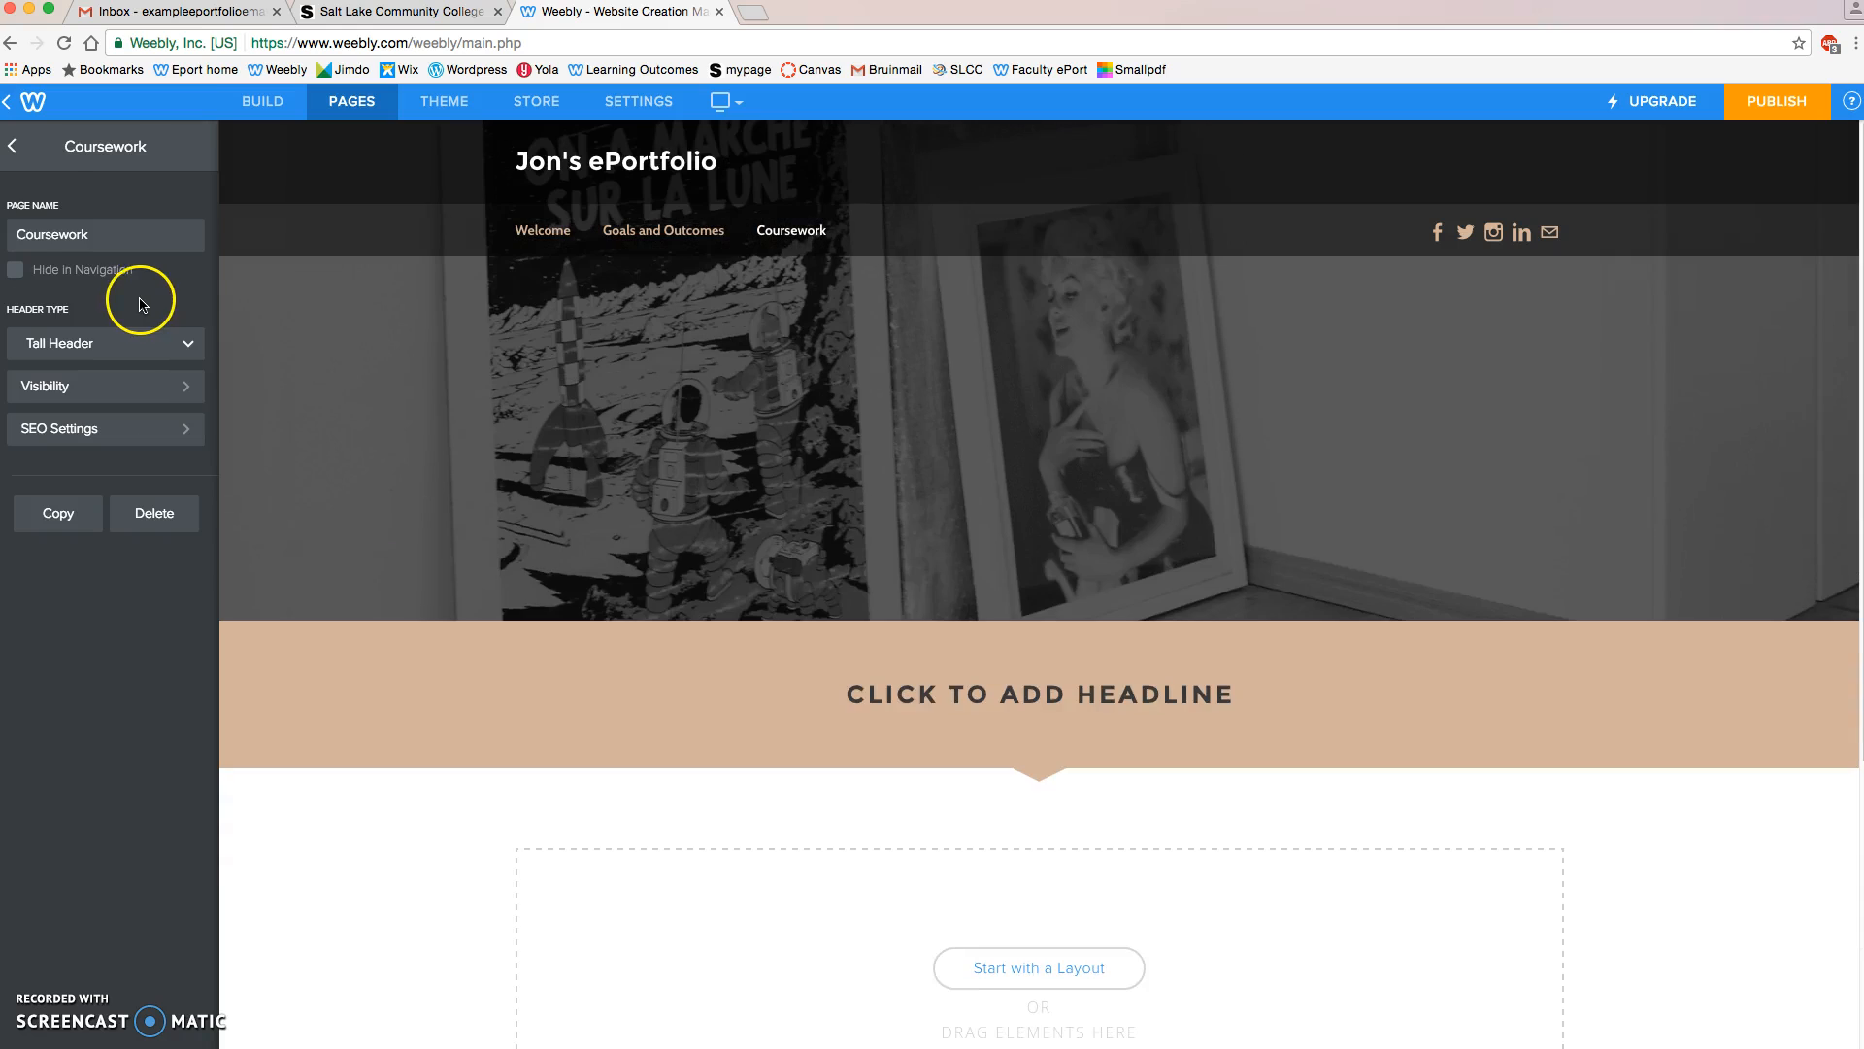
{"action": "left_click", "coordinate": [9, 148]}
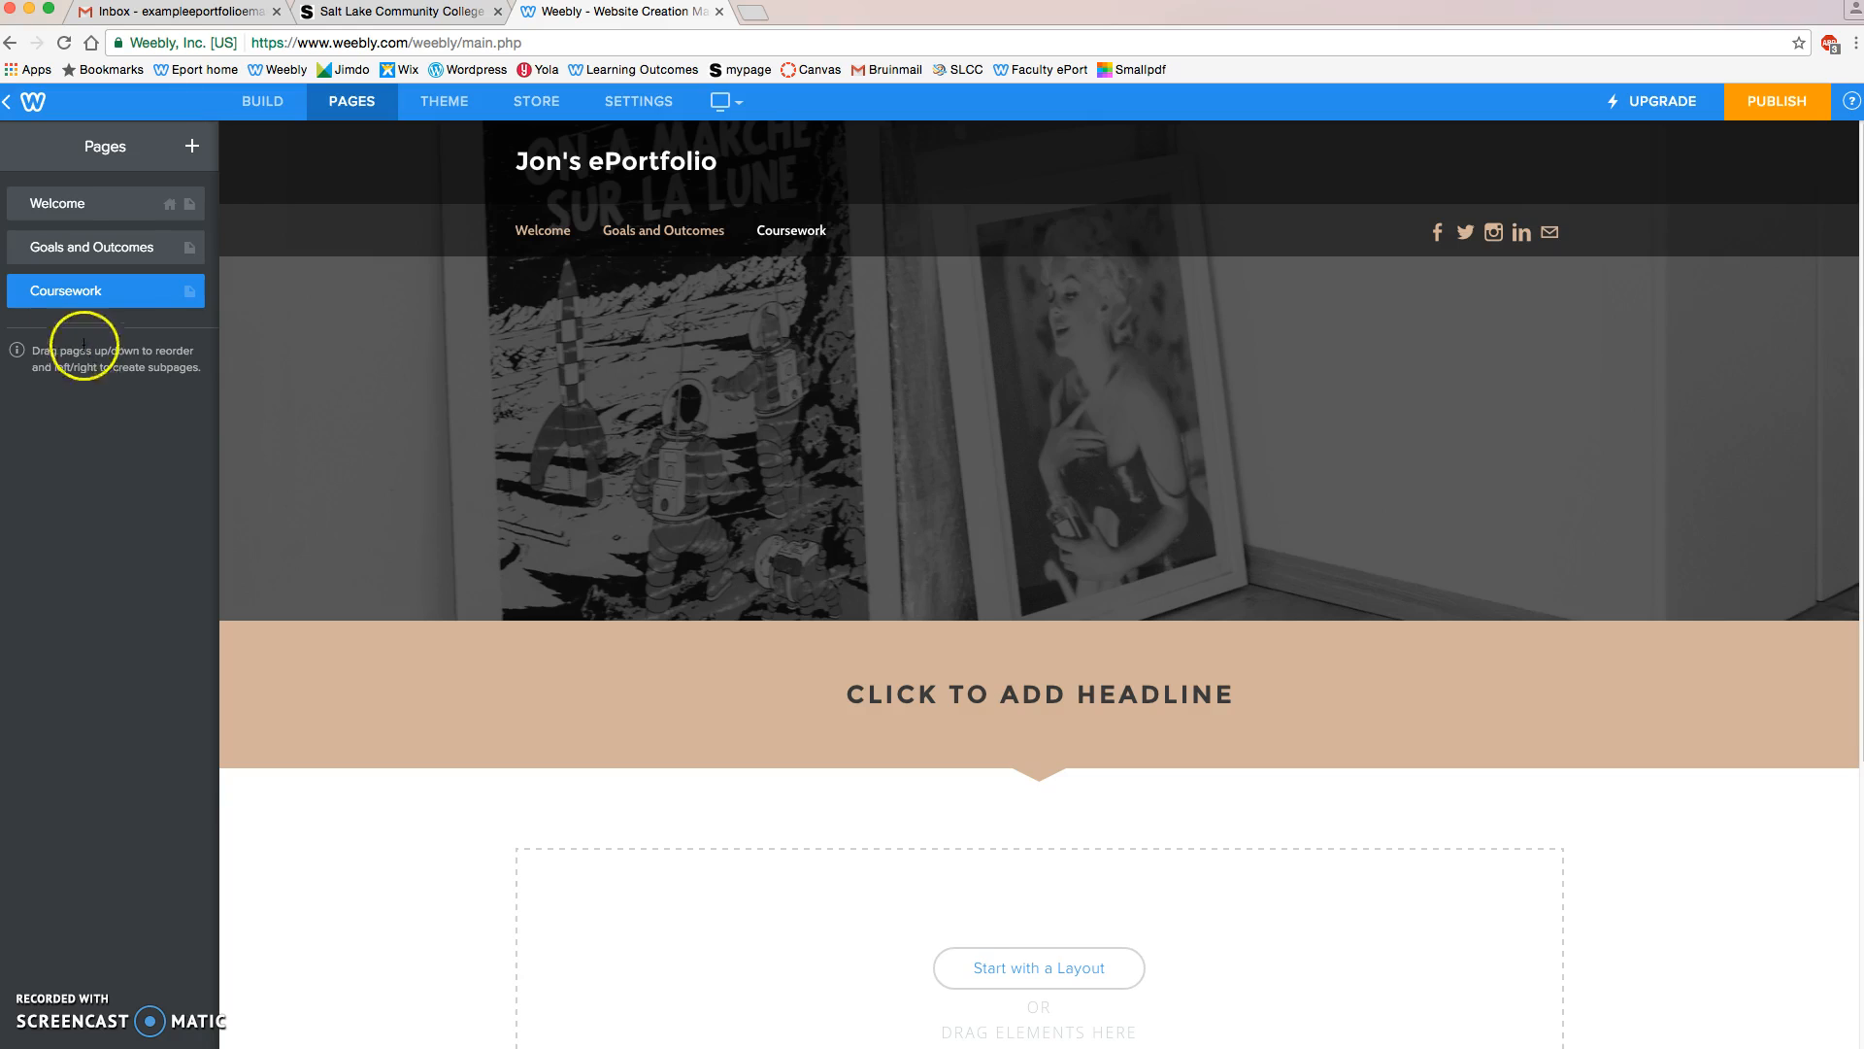
Add a standard page named Learning Outside the Classroom and save it.
{"action": "left_click", "coordinate": [193, 146]}
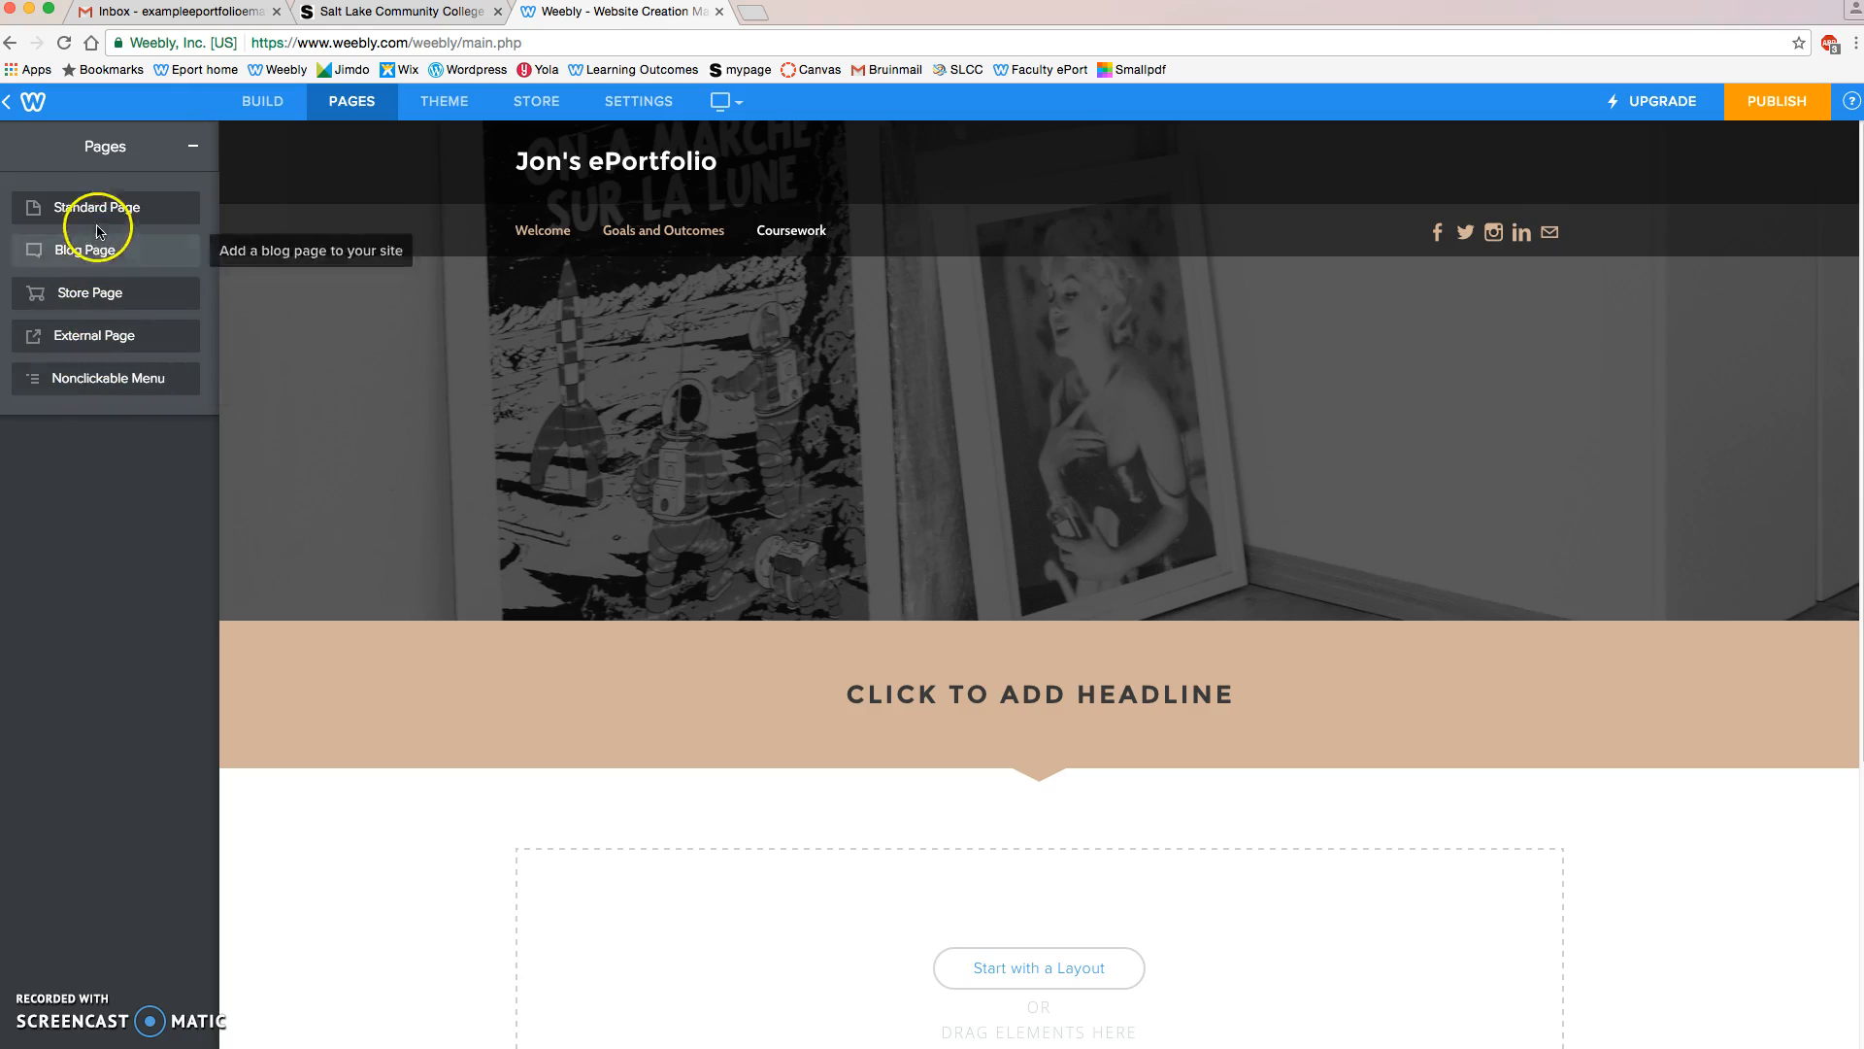
{"action": "left_click", "coordinate": [98, 208]}
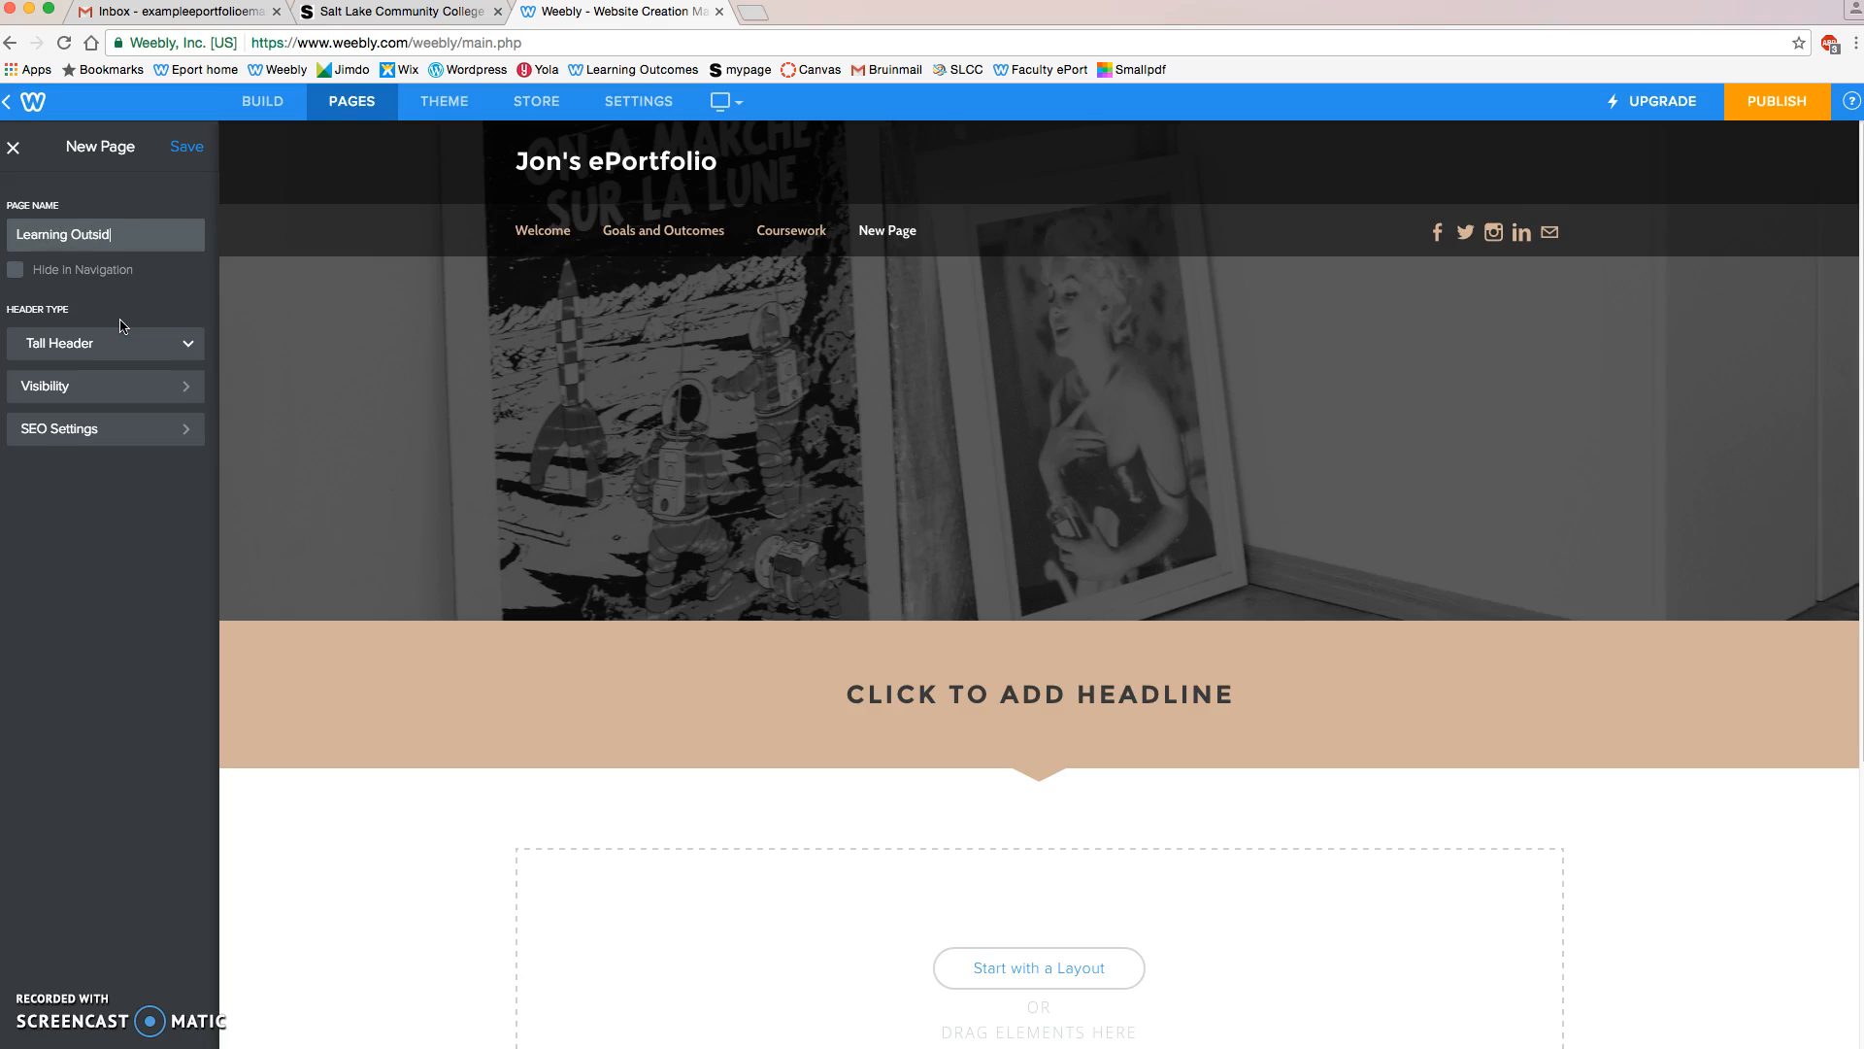
{"action": "type", "text": "Learning Outside the Classroom"}
{"action": "left_click", "coordinate": [182, 148]}
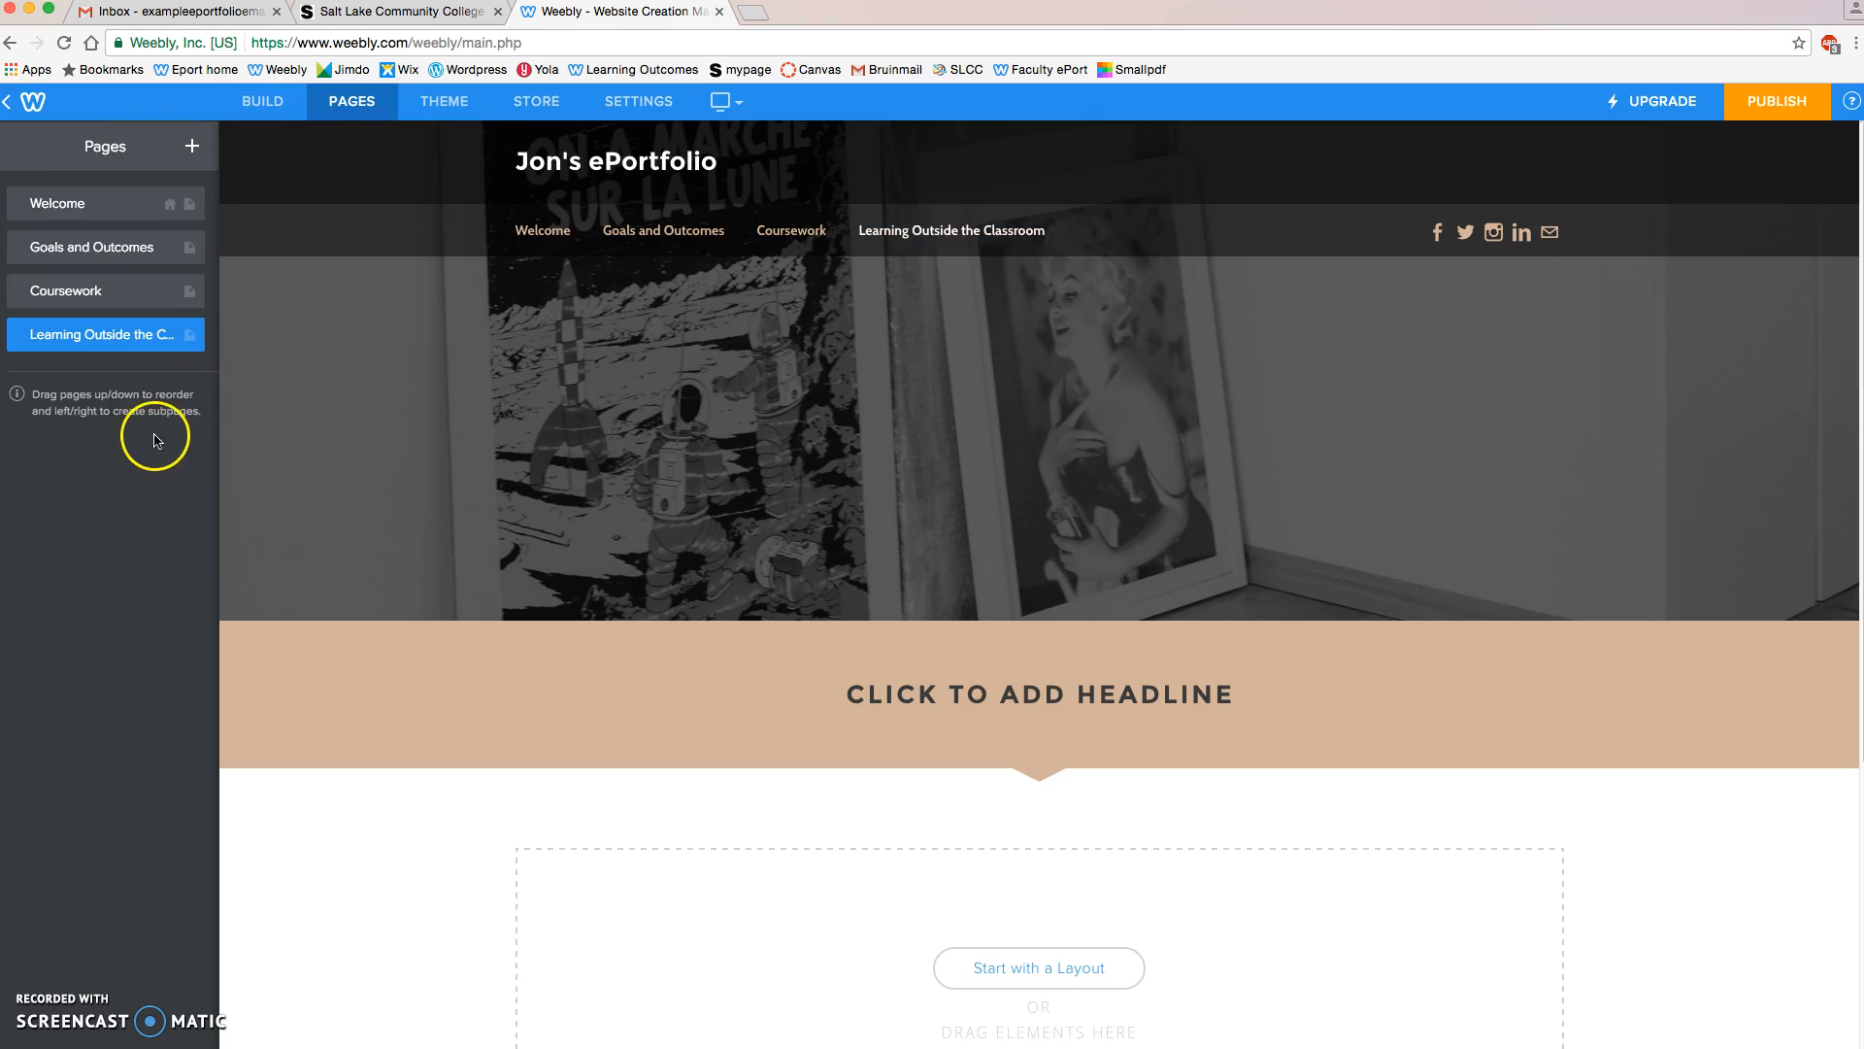
Add a standard page named Resume and save it.
{"action": "left_click", "coordinate": [193, 146]}
{"action": "left_click", "coordinate": [145, 204]}
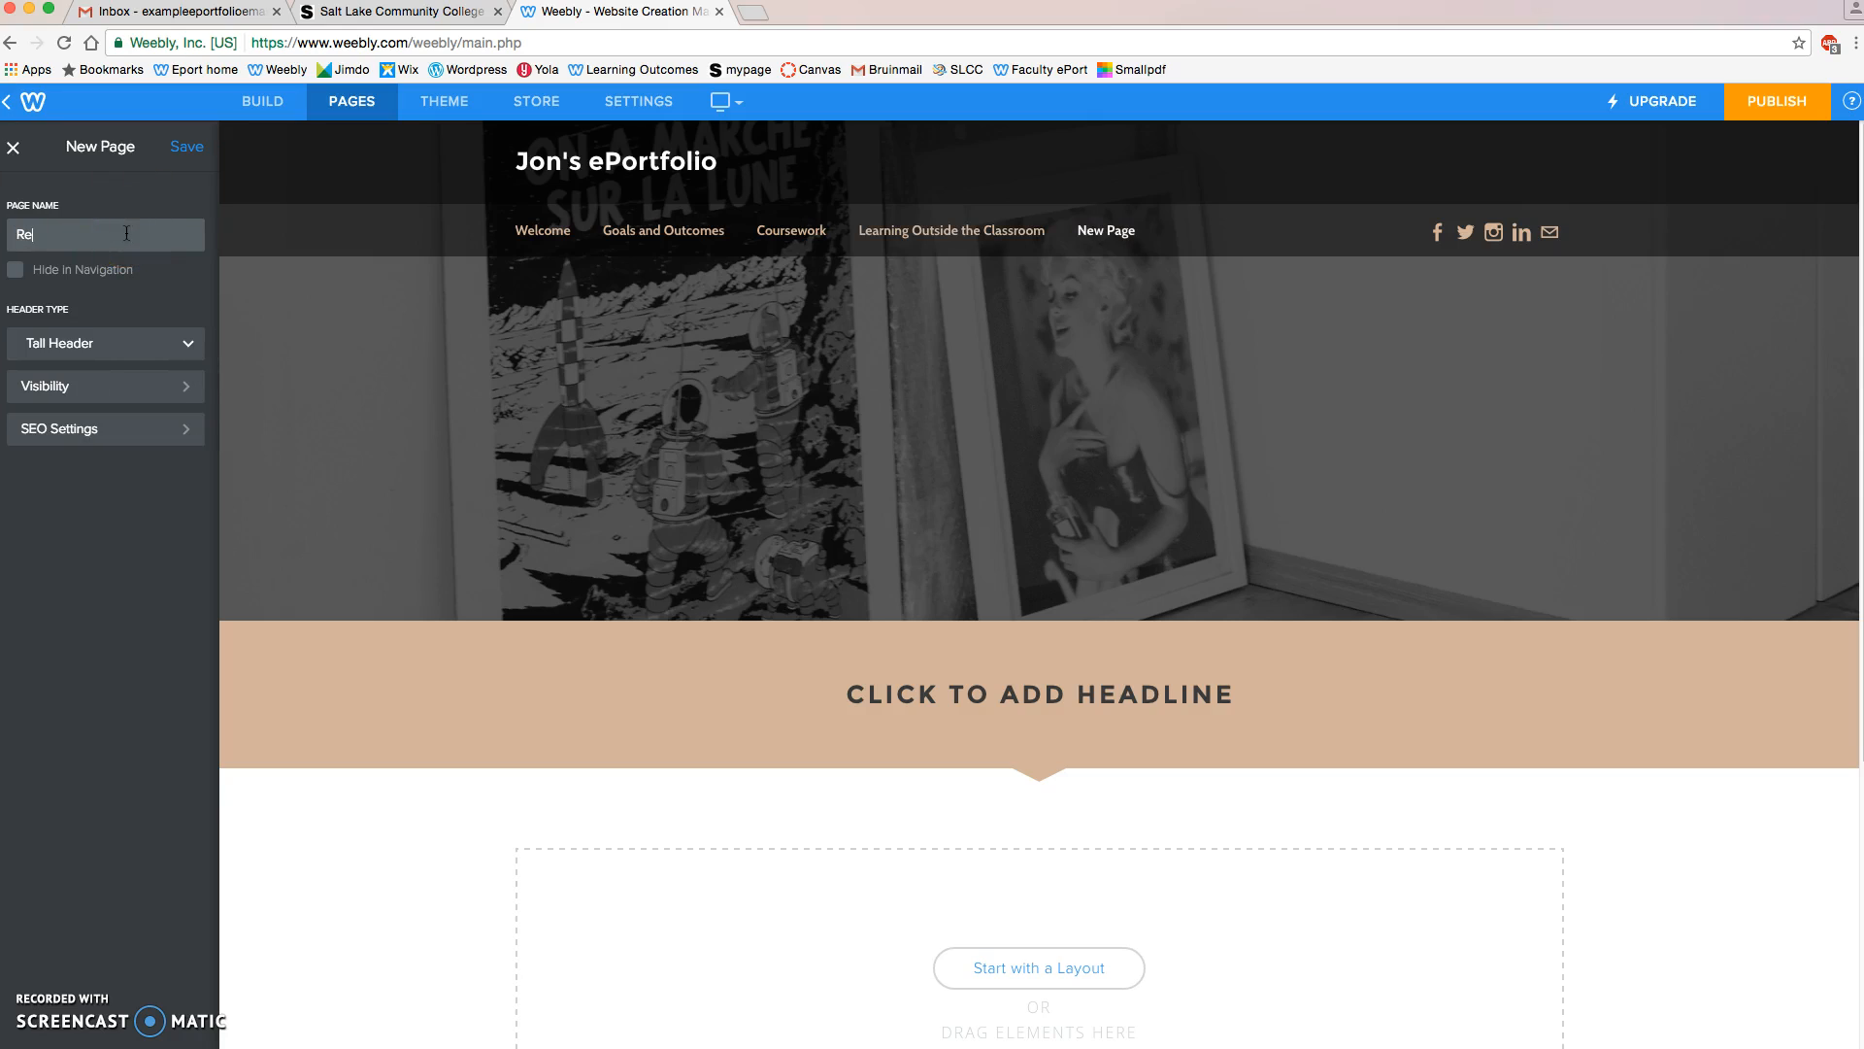
{"action": "left_click", "coordinate": [186, 146]}
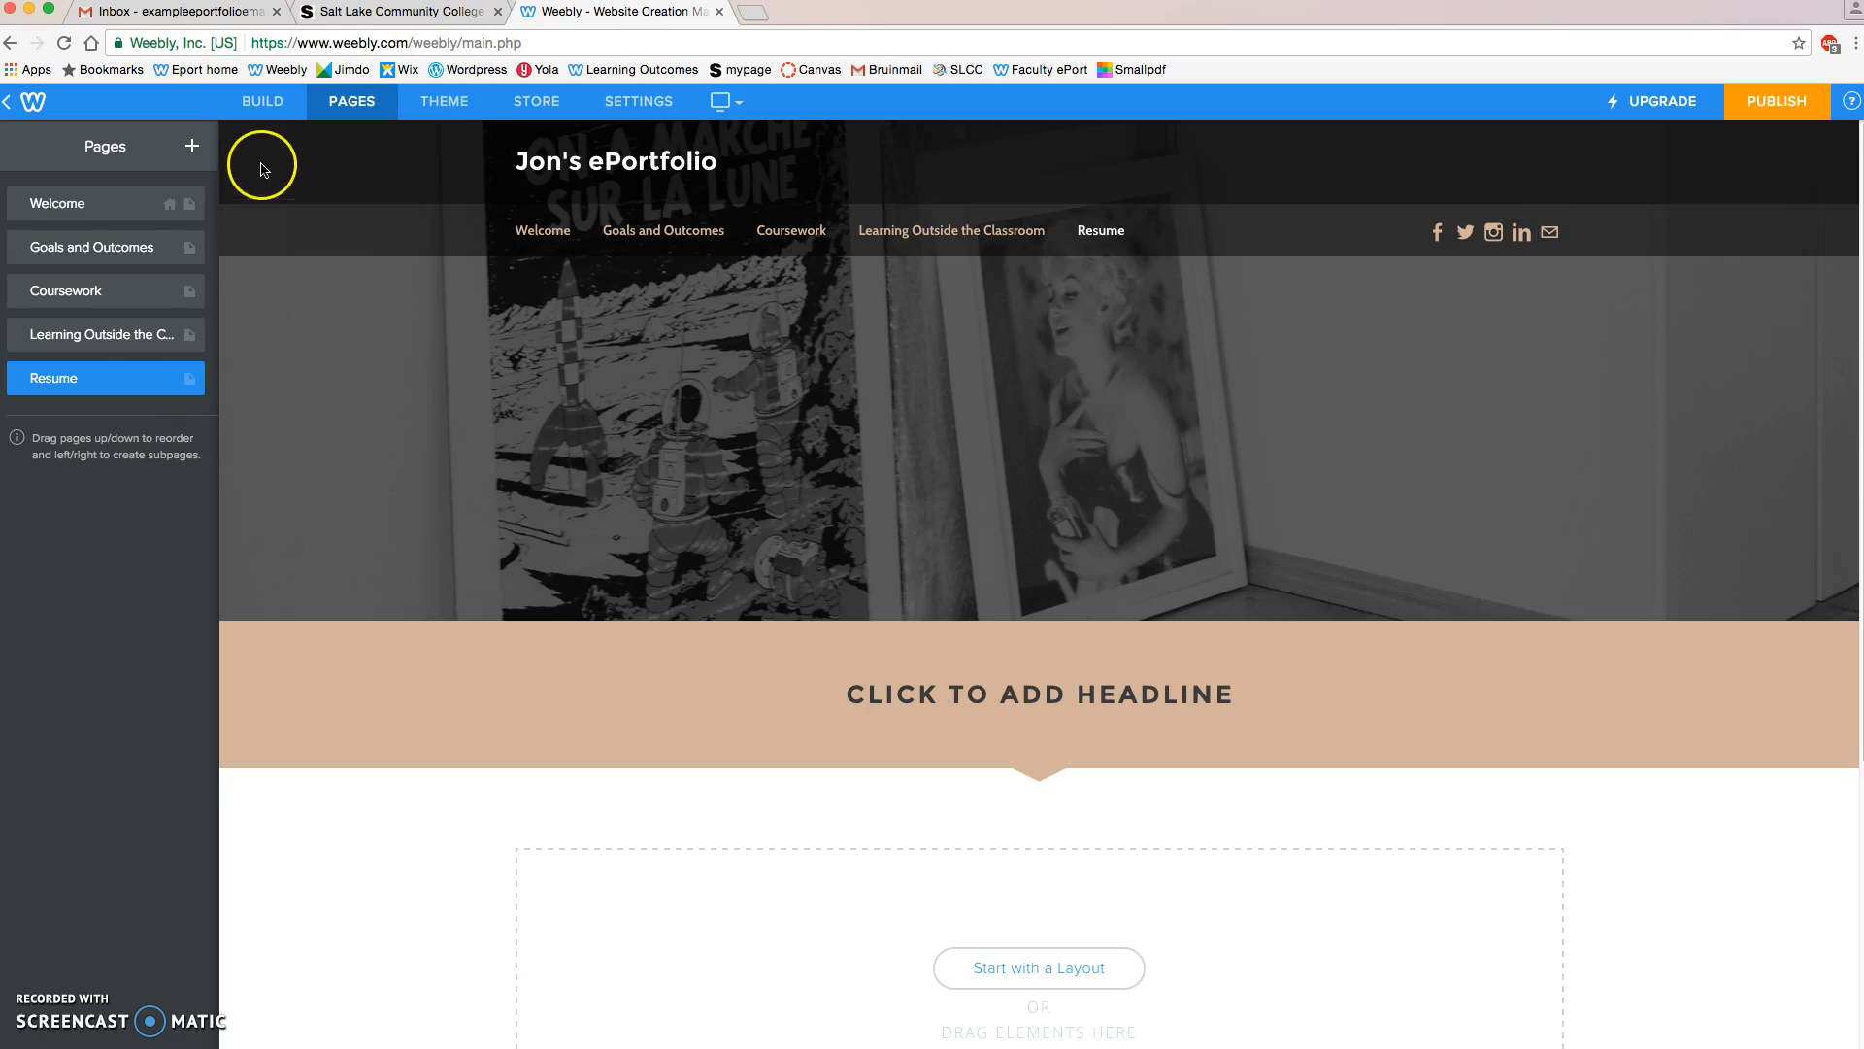
Add a standard page named Math 1010 for a course and save it.
{"action": "left_click", "coordinate": [193, 147]}
{"action": "left_click", "coordinate": [143, 202]}
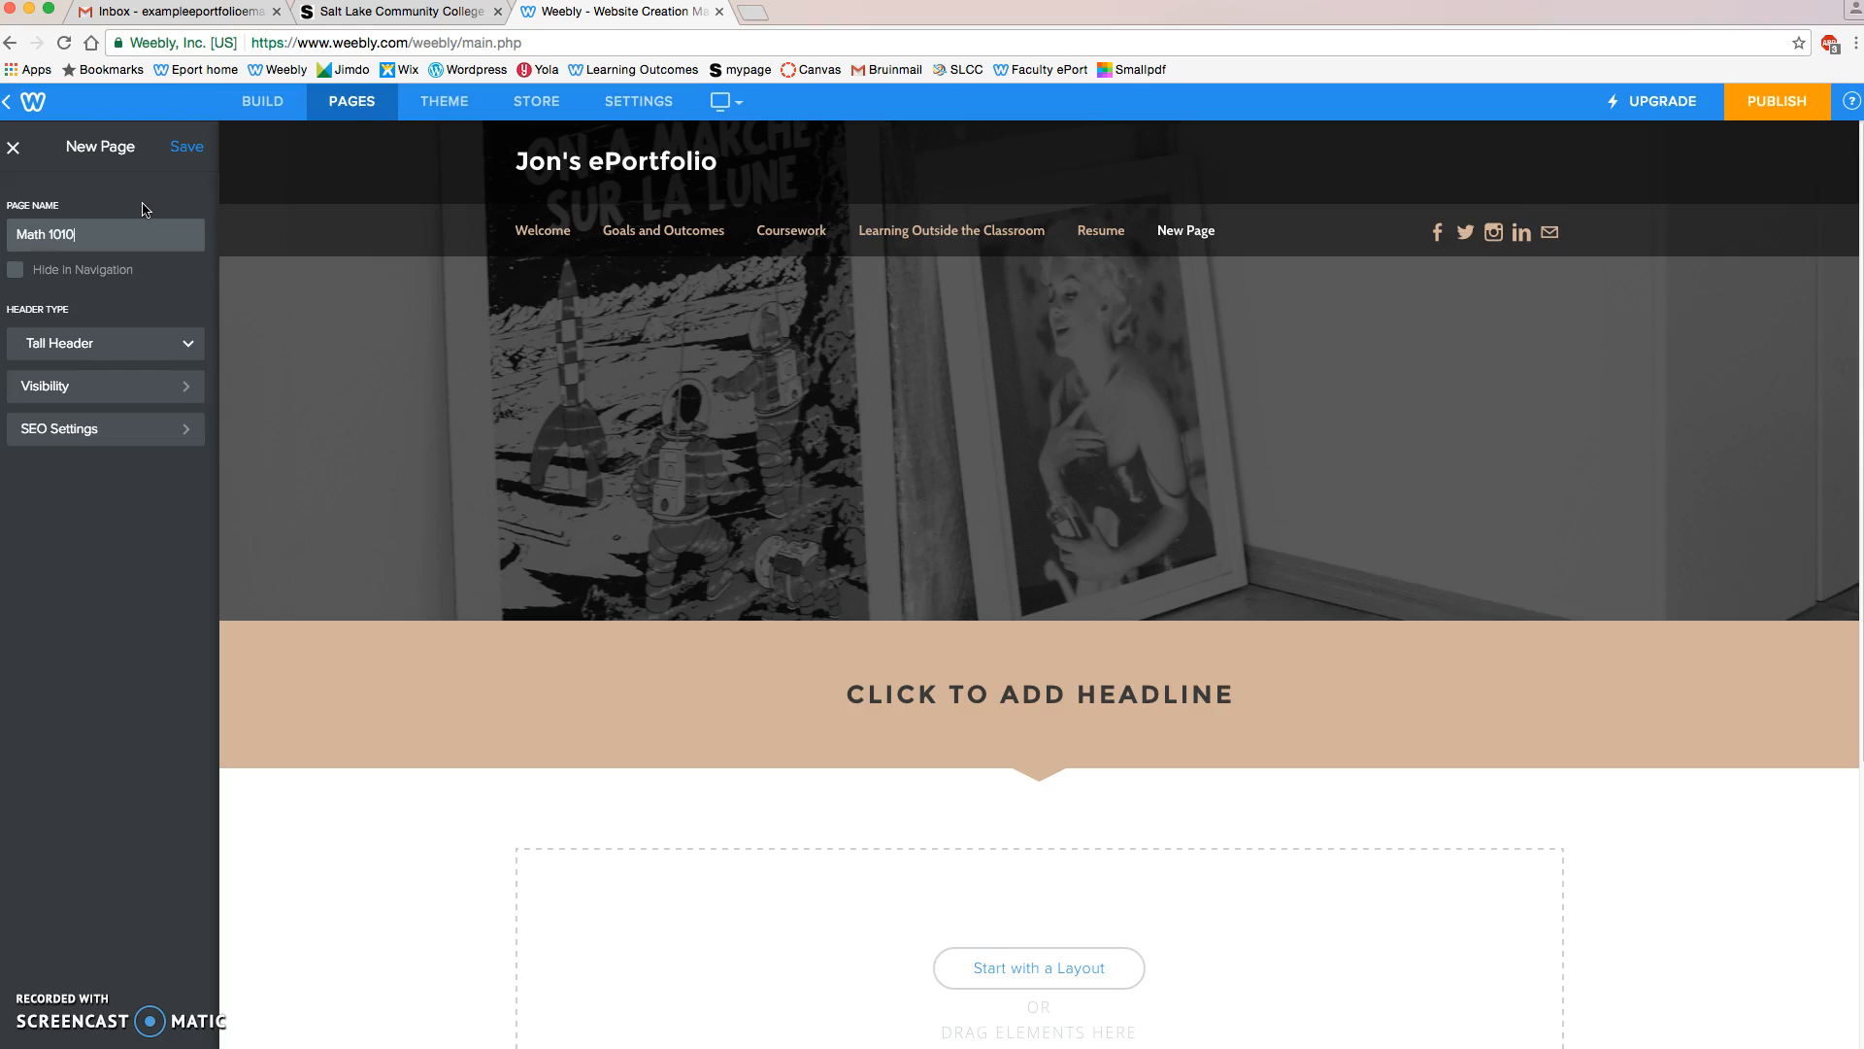
{"action": "left_click", "coordinate": [188, 147]}
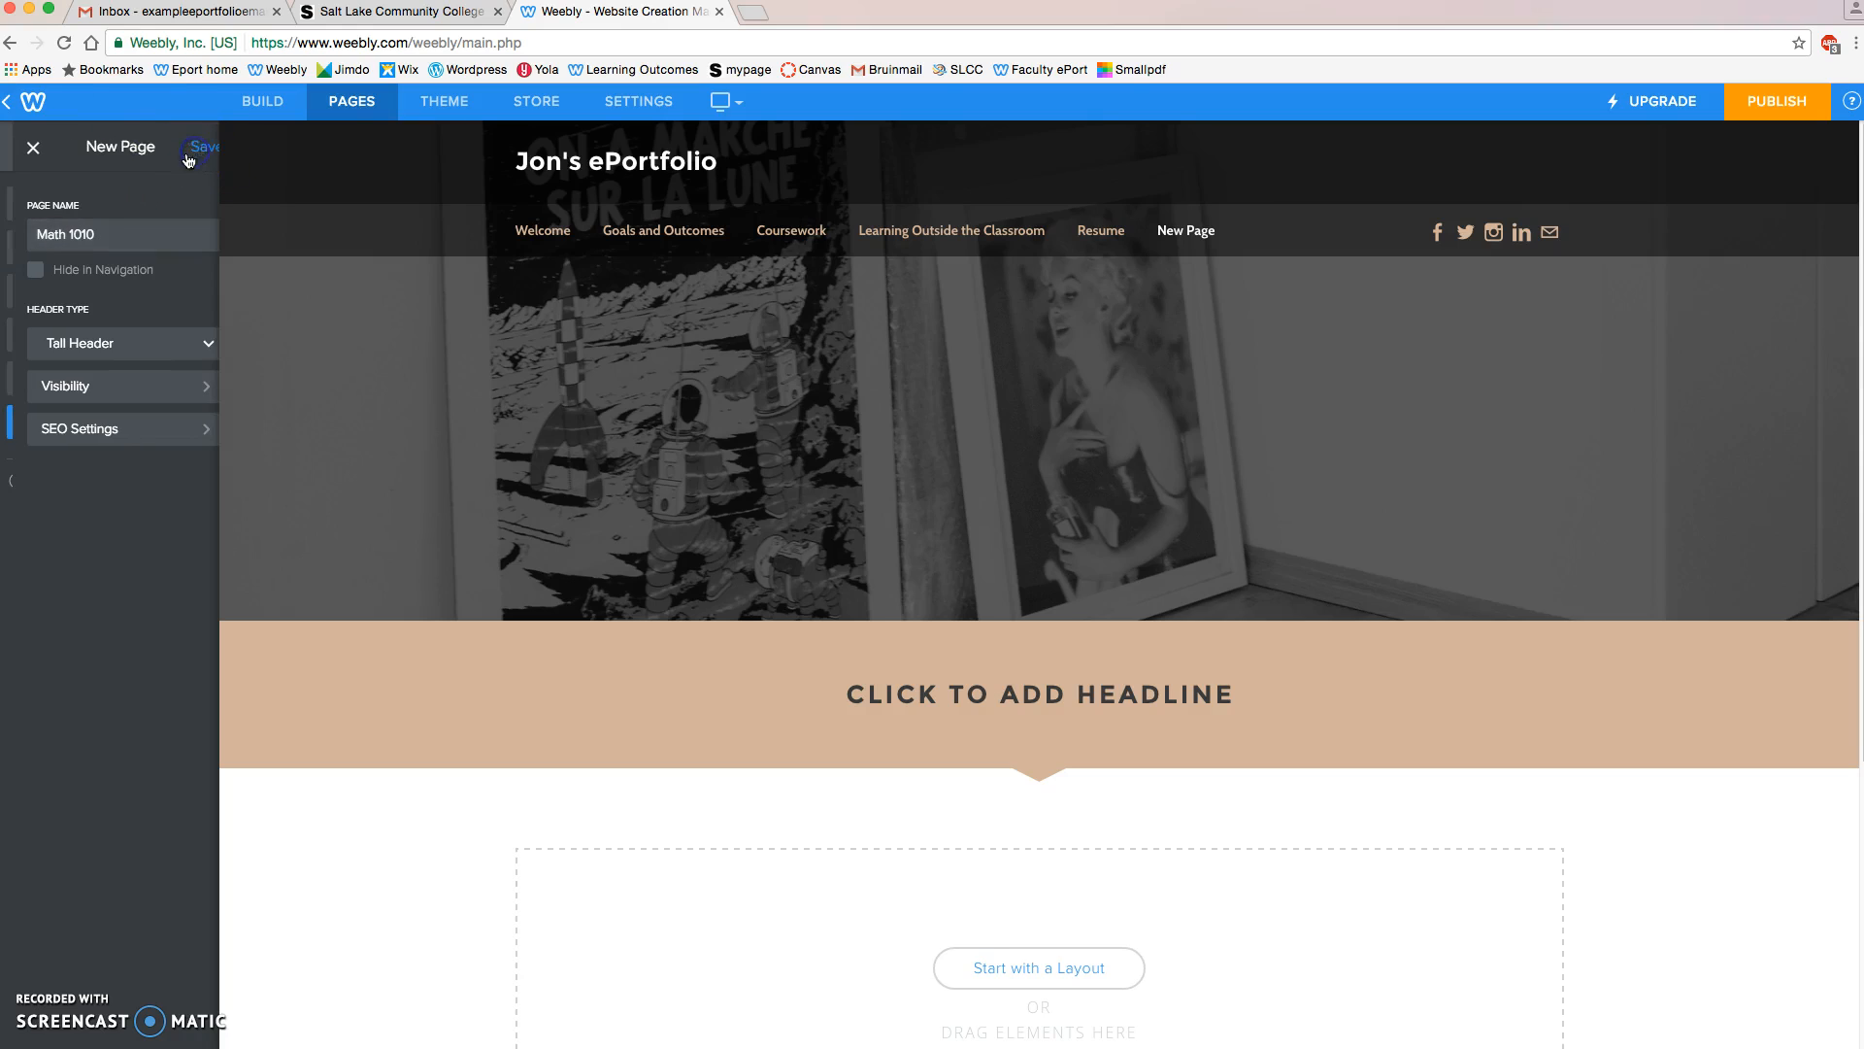
Add a standard page named English 1010 for a course and save it.
{"action": "left_click", "coordinate": [191, 148]}
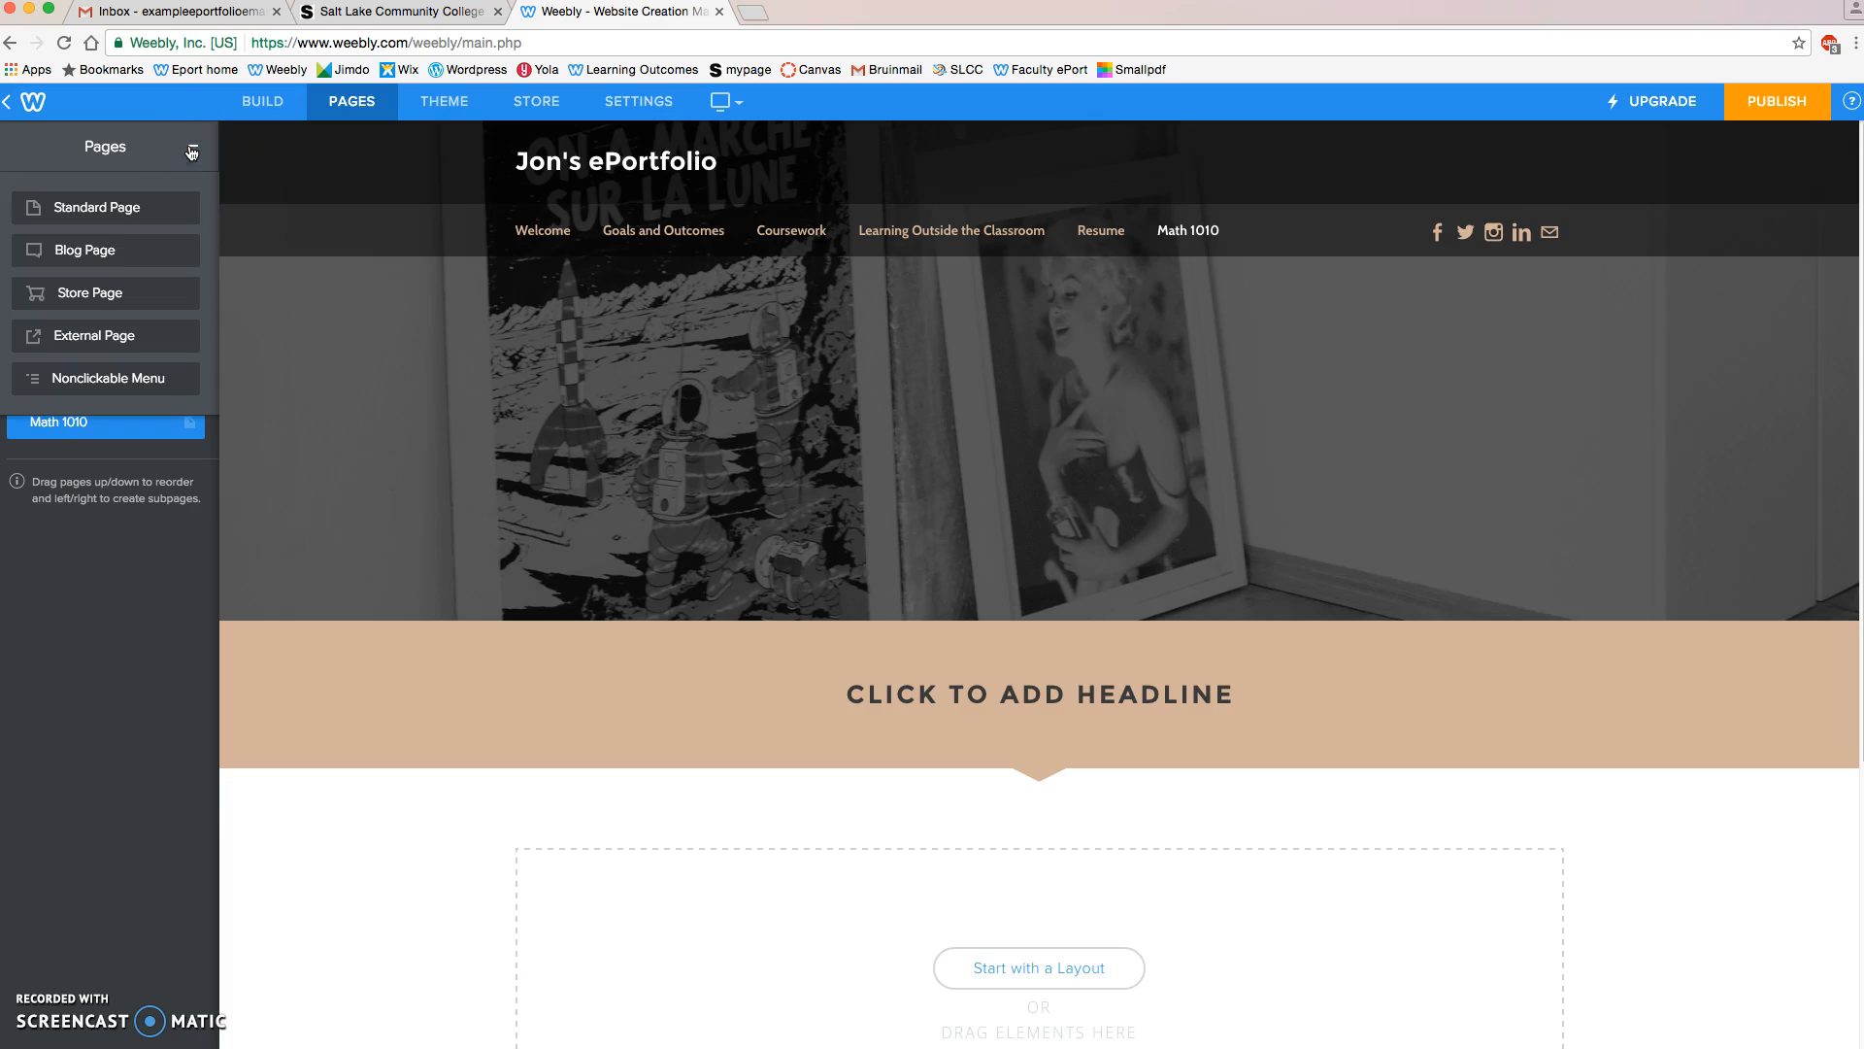
{"action": "left_click", "coordinate": [140, 206]}
{"action": "type", "text": "English 1010"}
{"action": "left_click", "coordinate": [190, 145]}
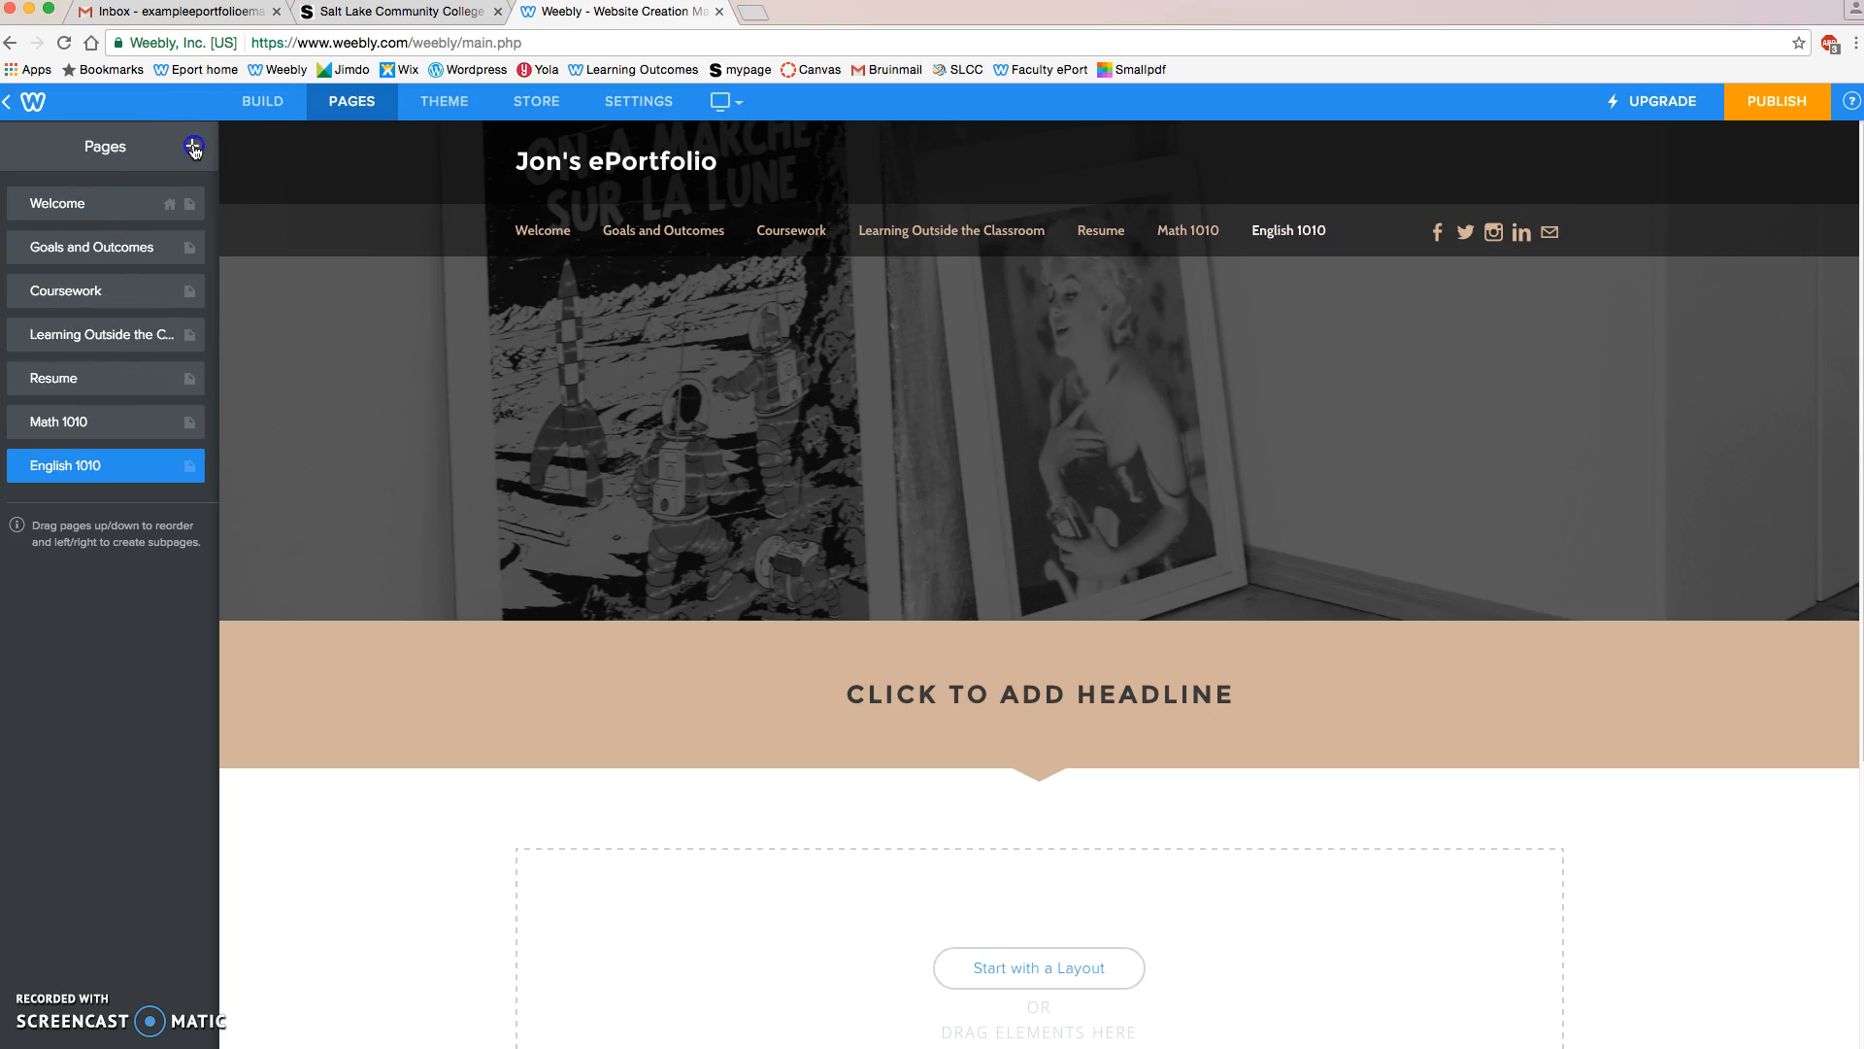
Add a standard page named PSY 1010 for a course and save it.
{"action": "left_click", "coordinate": [194, 146]}
{"action": "left_click", "coordinate": [119, 206]}
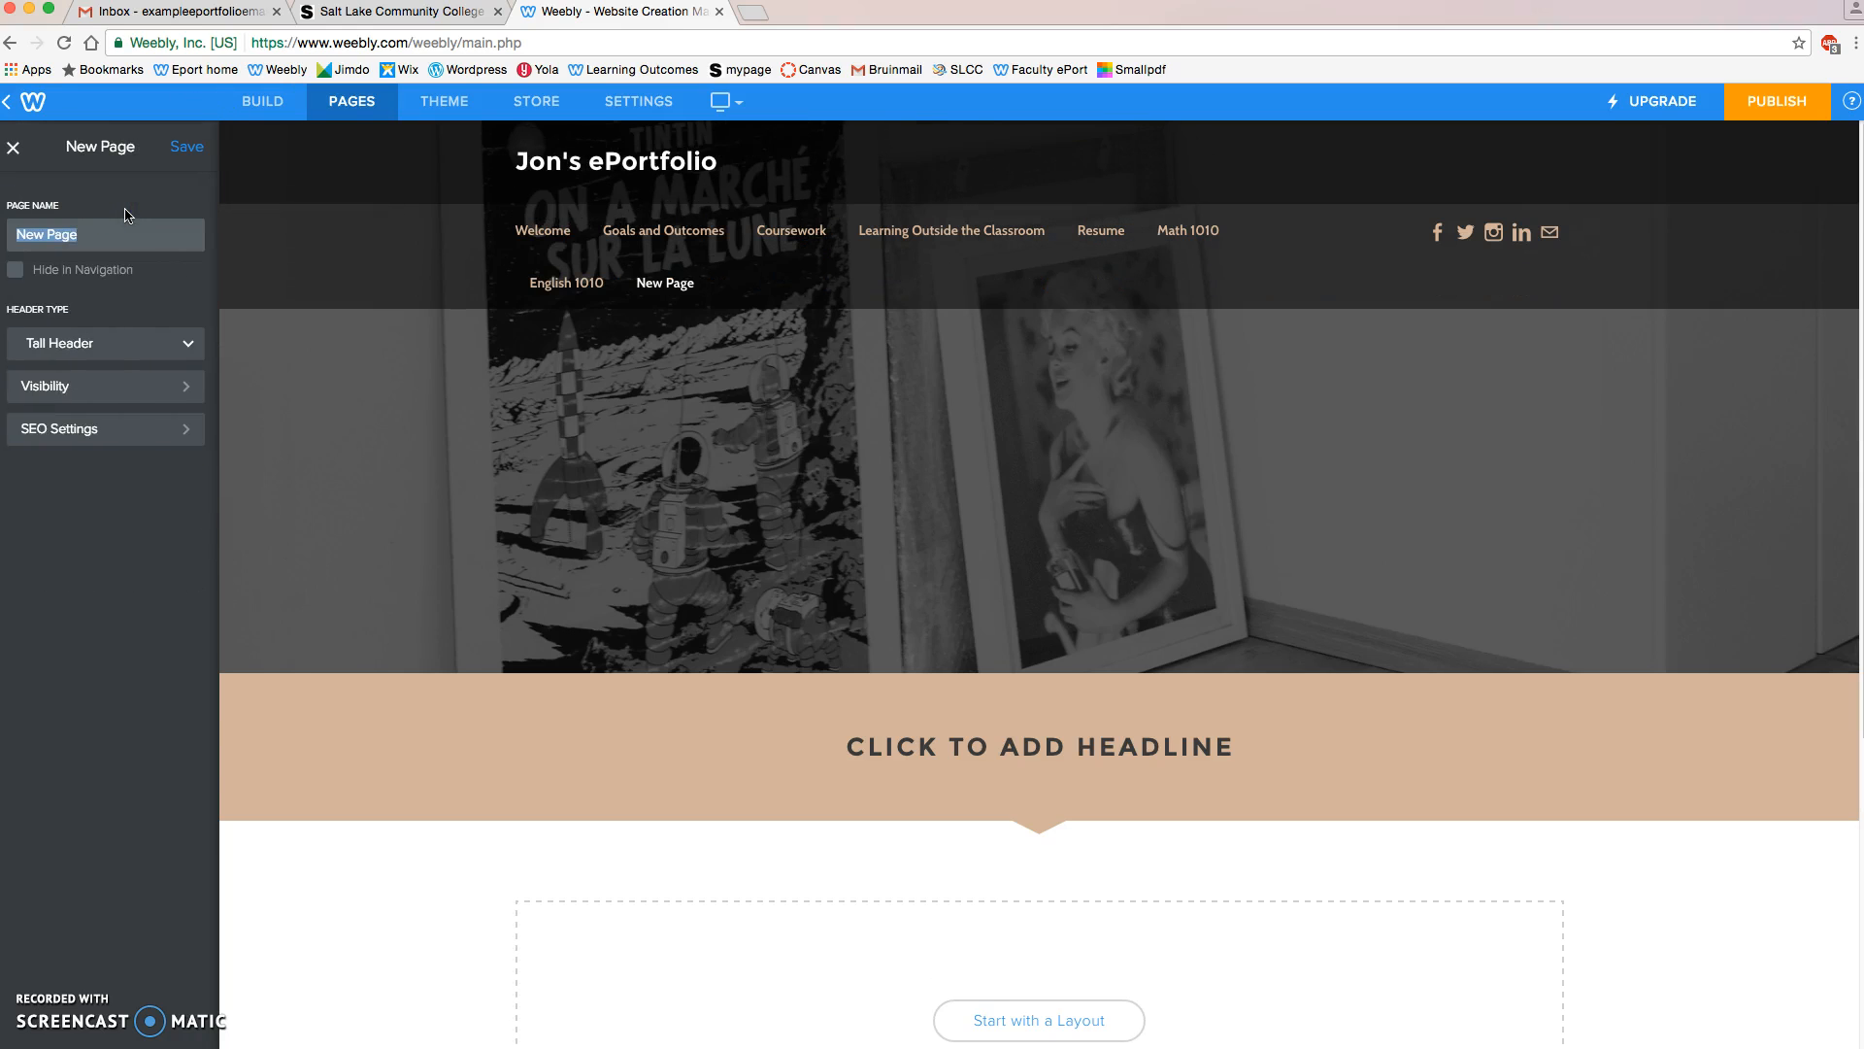
{"action": "type", "text": "PSY 1010"}
{"action": "left_click", "coordinate": [188, 147]}
Add a standard page named Humanities 1100 for a course and save it.
{"action": "left_click", "coordinate": [194, 146]}
{"action": "left_click", "coordinate": [114, 205]}
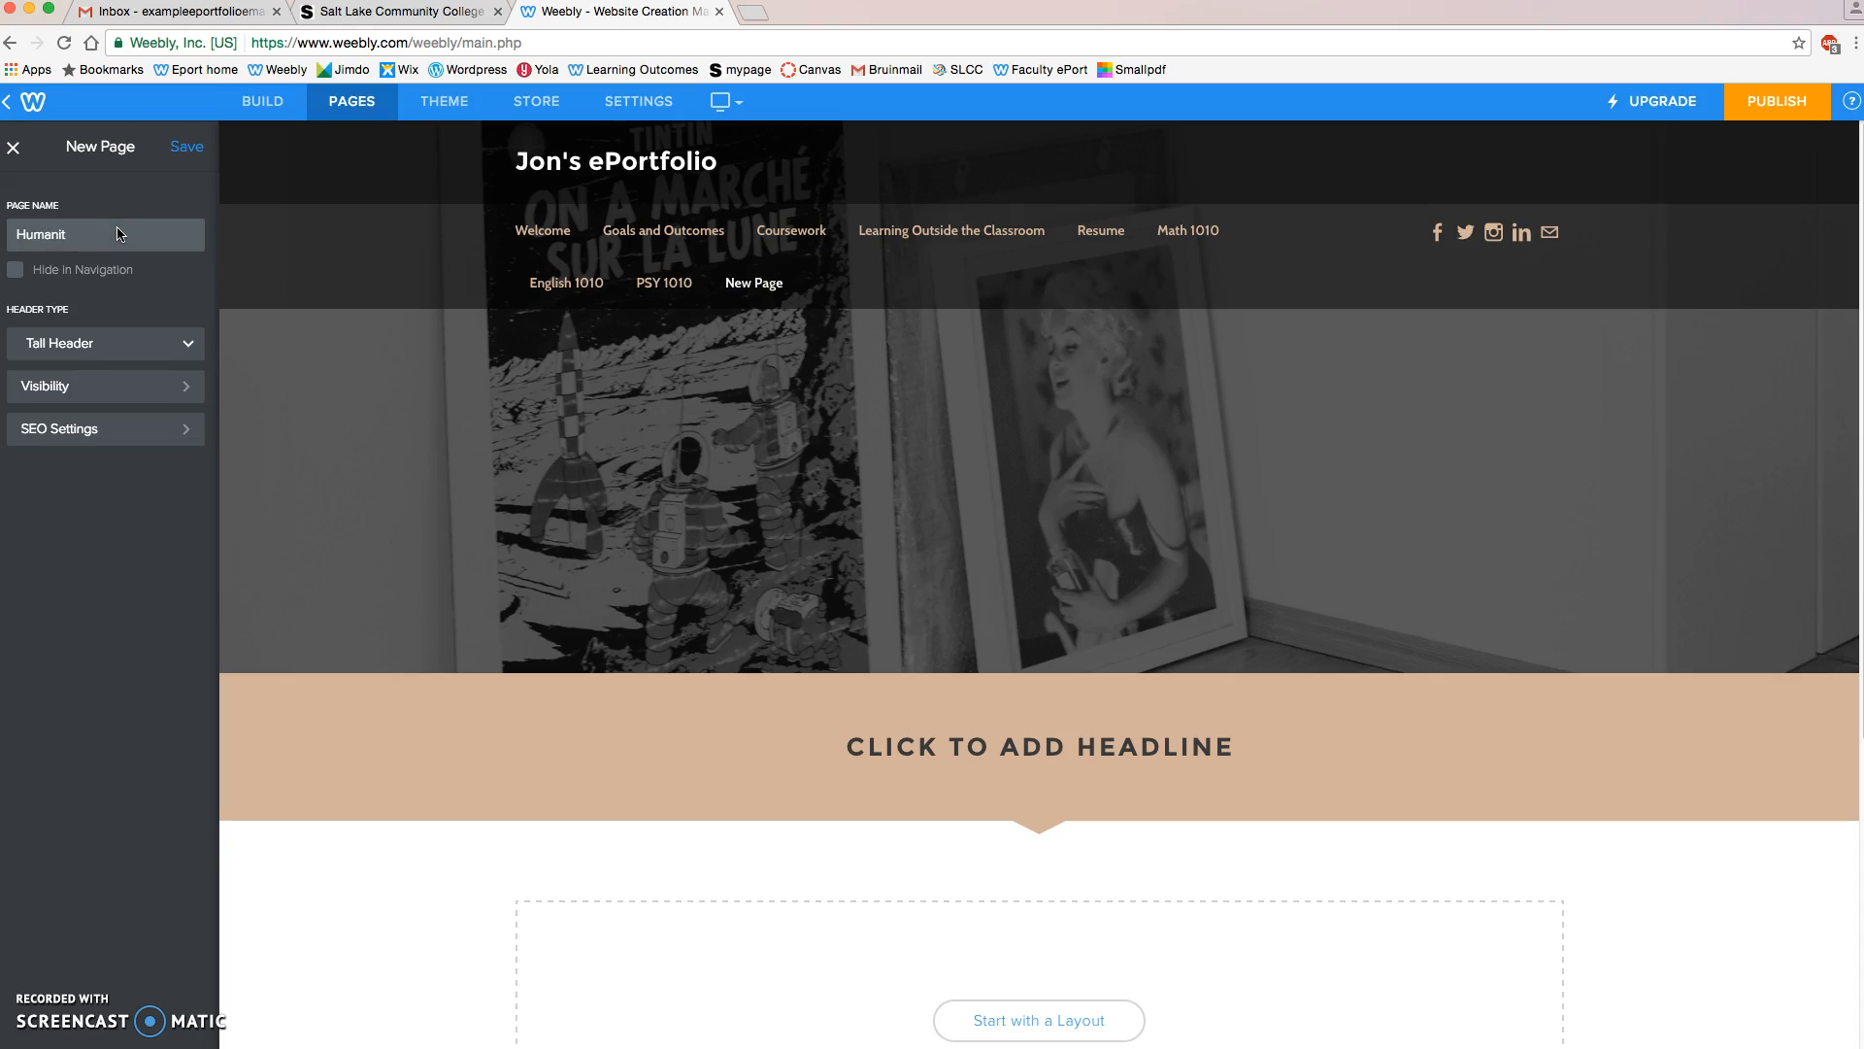
{"action": "left_click", "coordinate": [187, 147]}
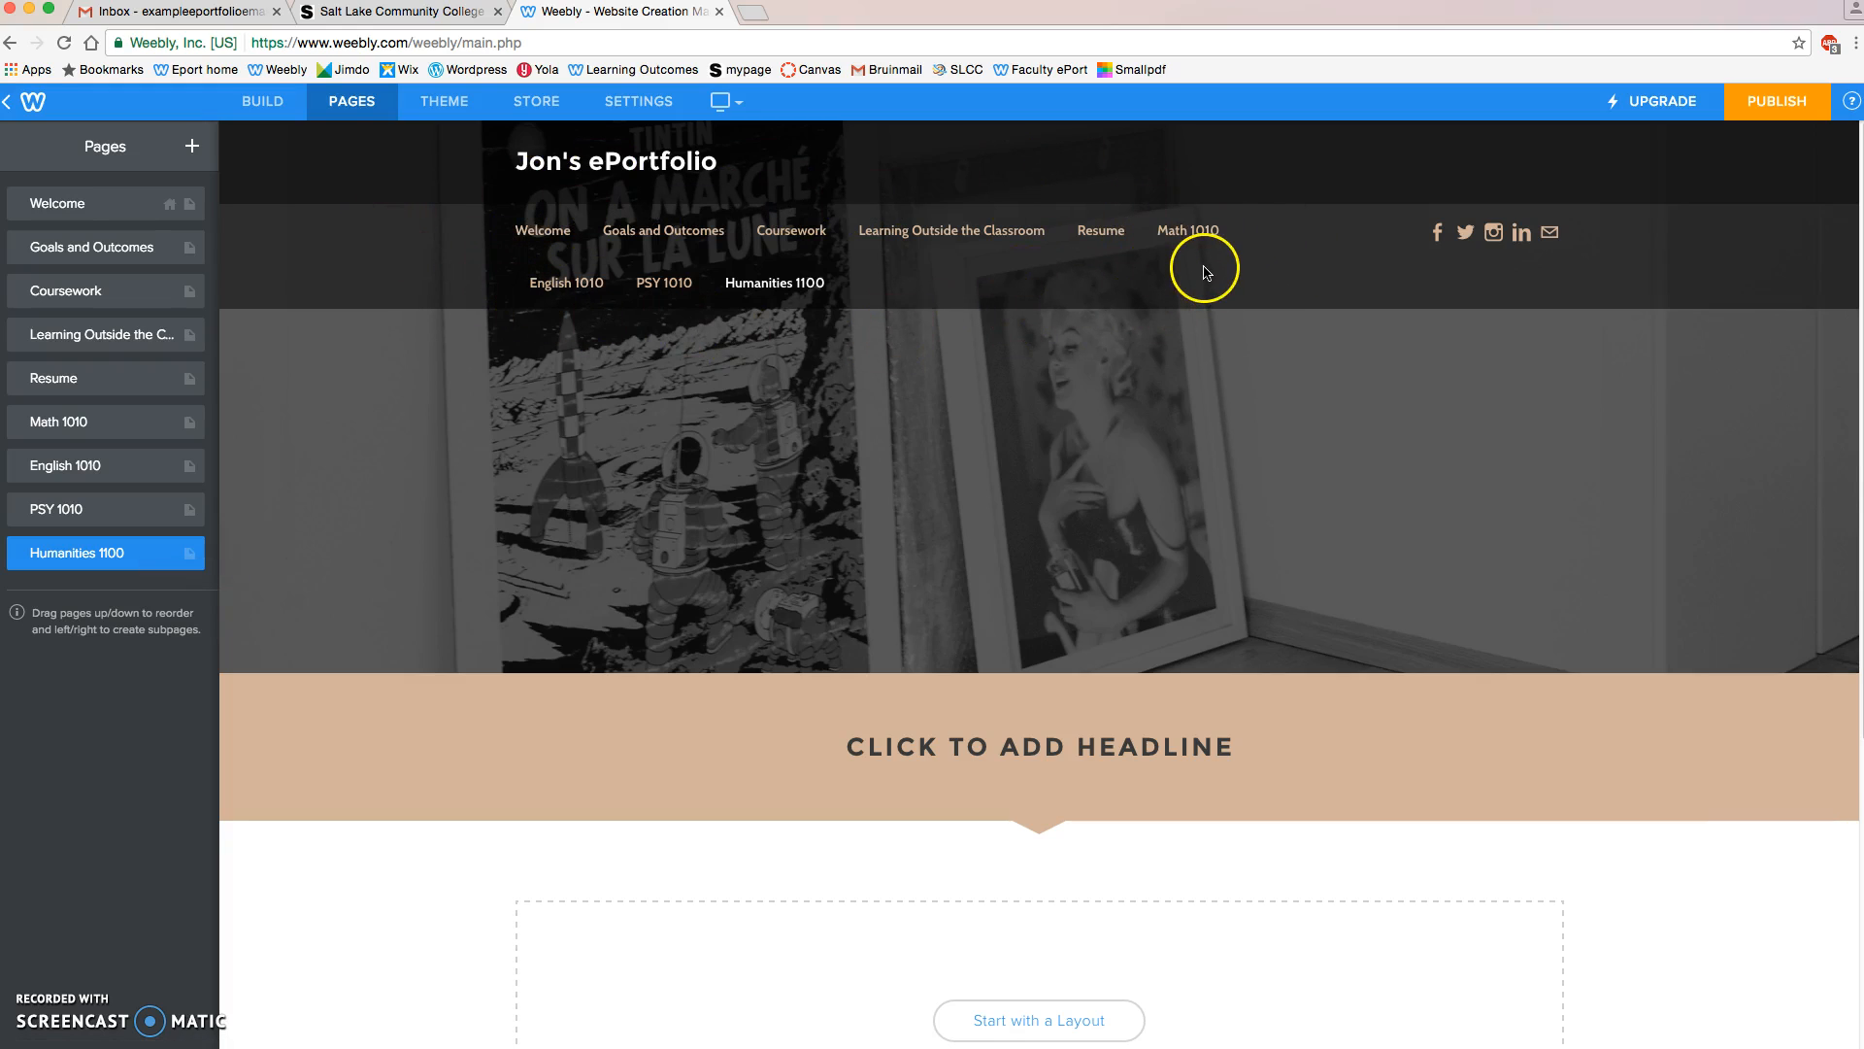
Move the Math 1010 page directly beneath Coursework and indent it as a subpage.
{"action": "mouse_move", "coordinate": [904, 475]}
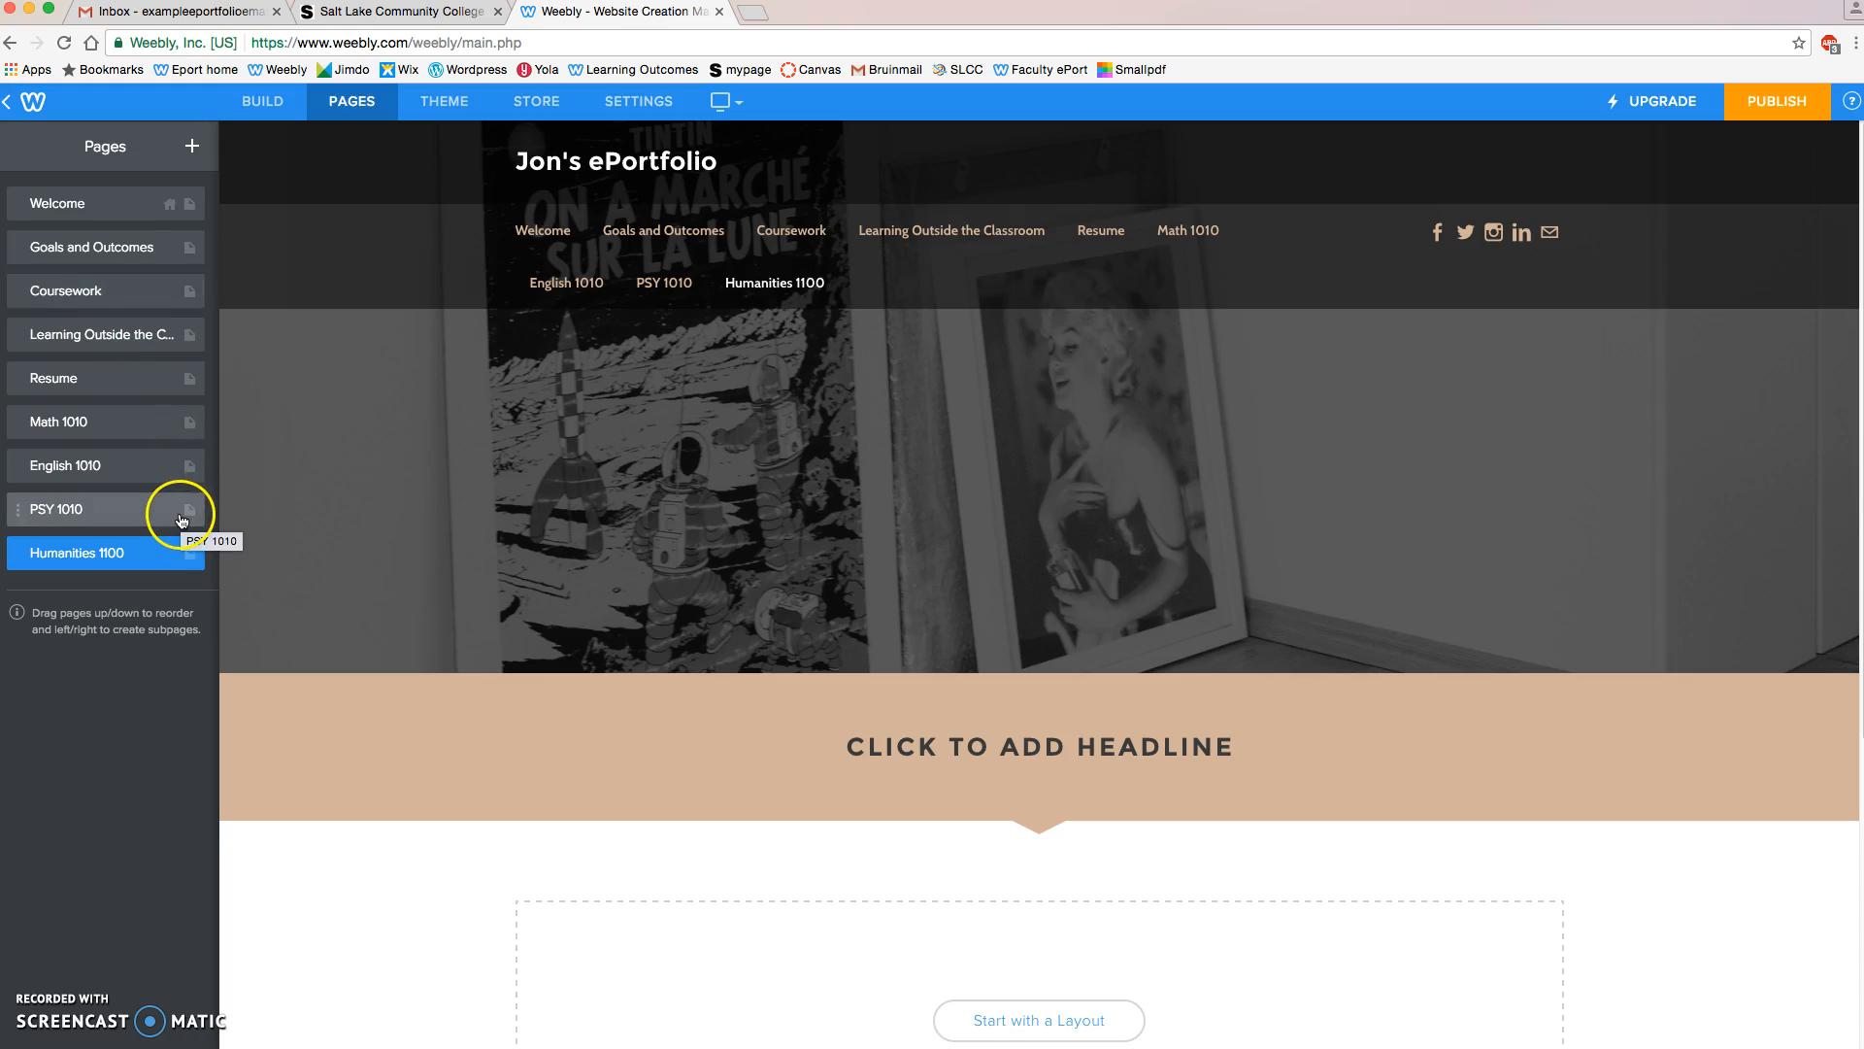
{"action": "left_click", "coordinate": [91, 427]}
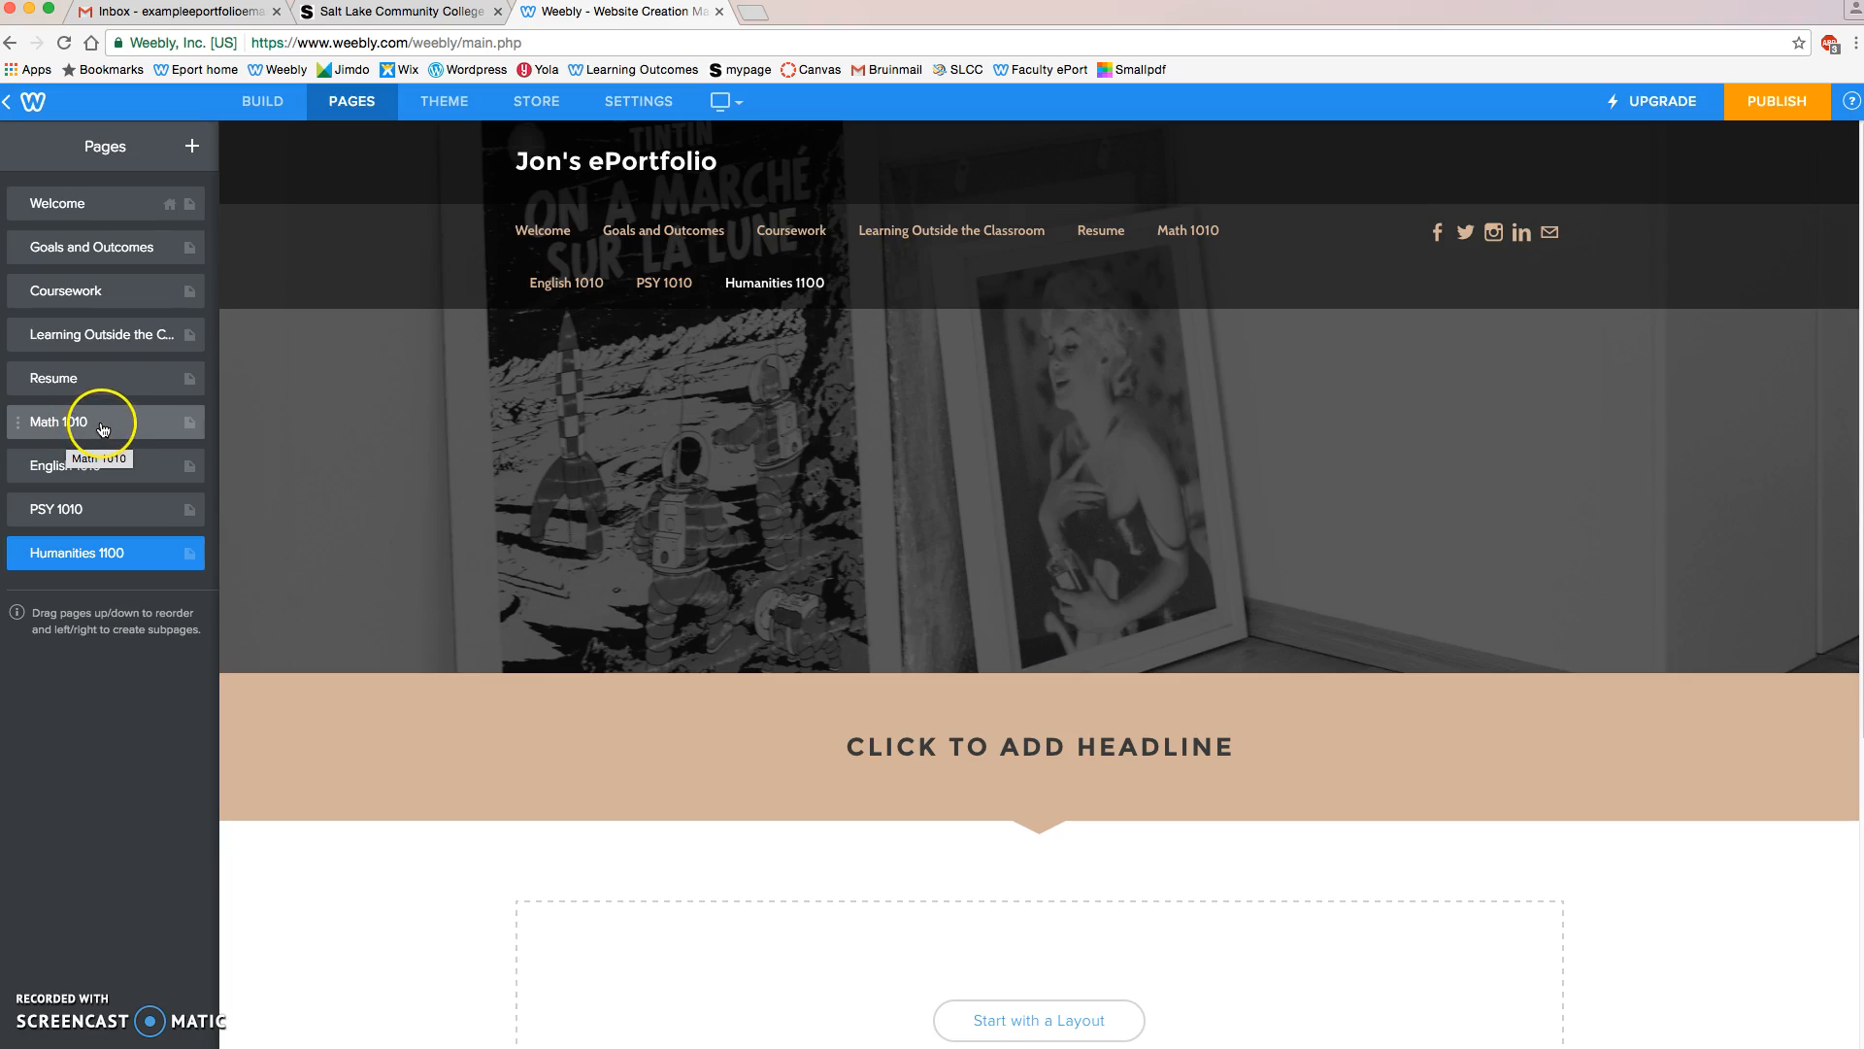
{"action": "left_click", "coordinate": [101, 428]}
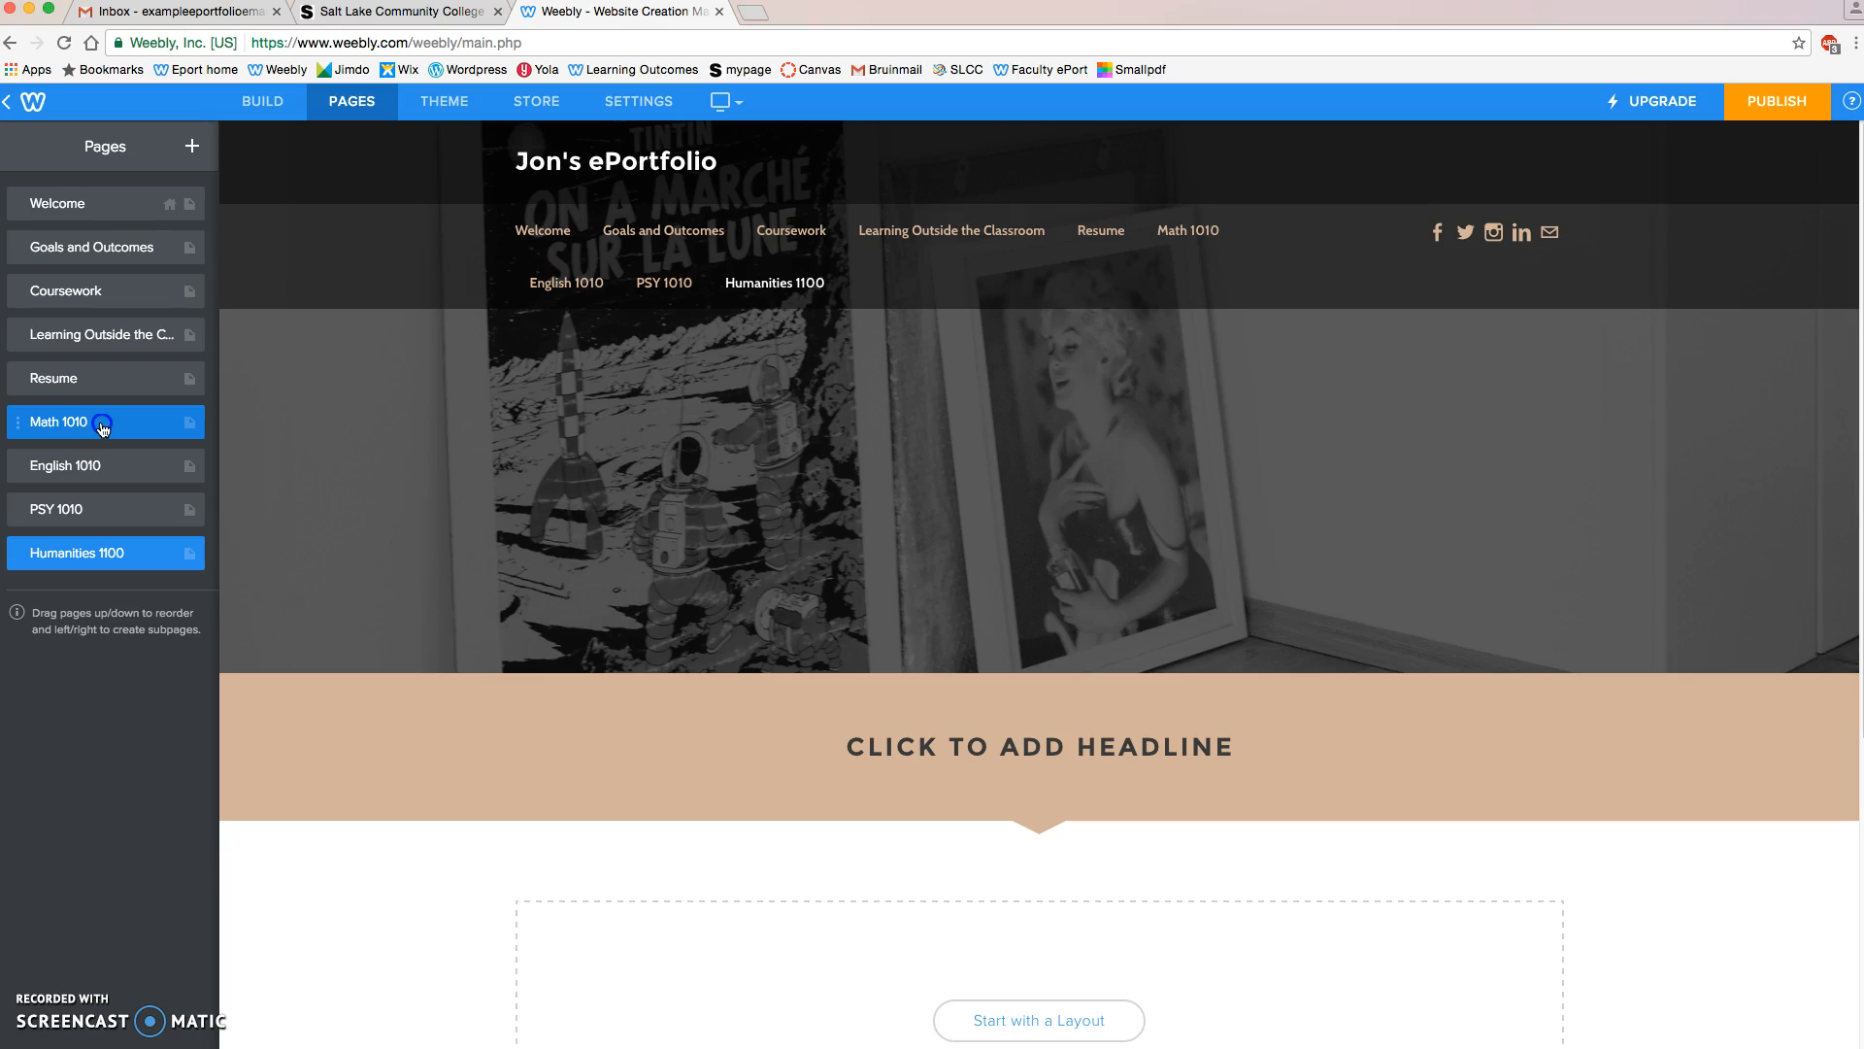
{"action": "left_click_drag", "start_coordinate": [103, 428], "coordinate": [116, 342]}
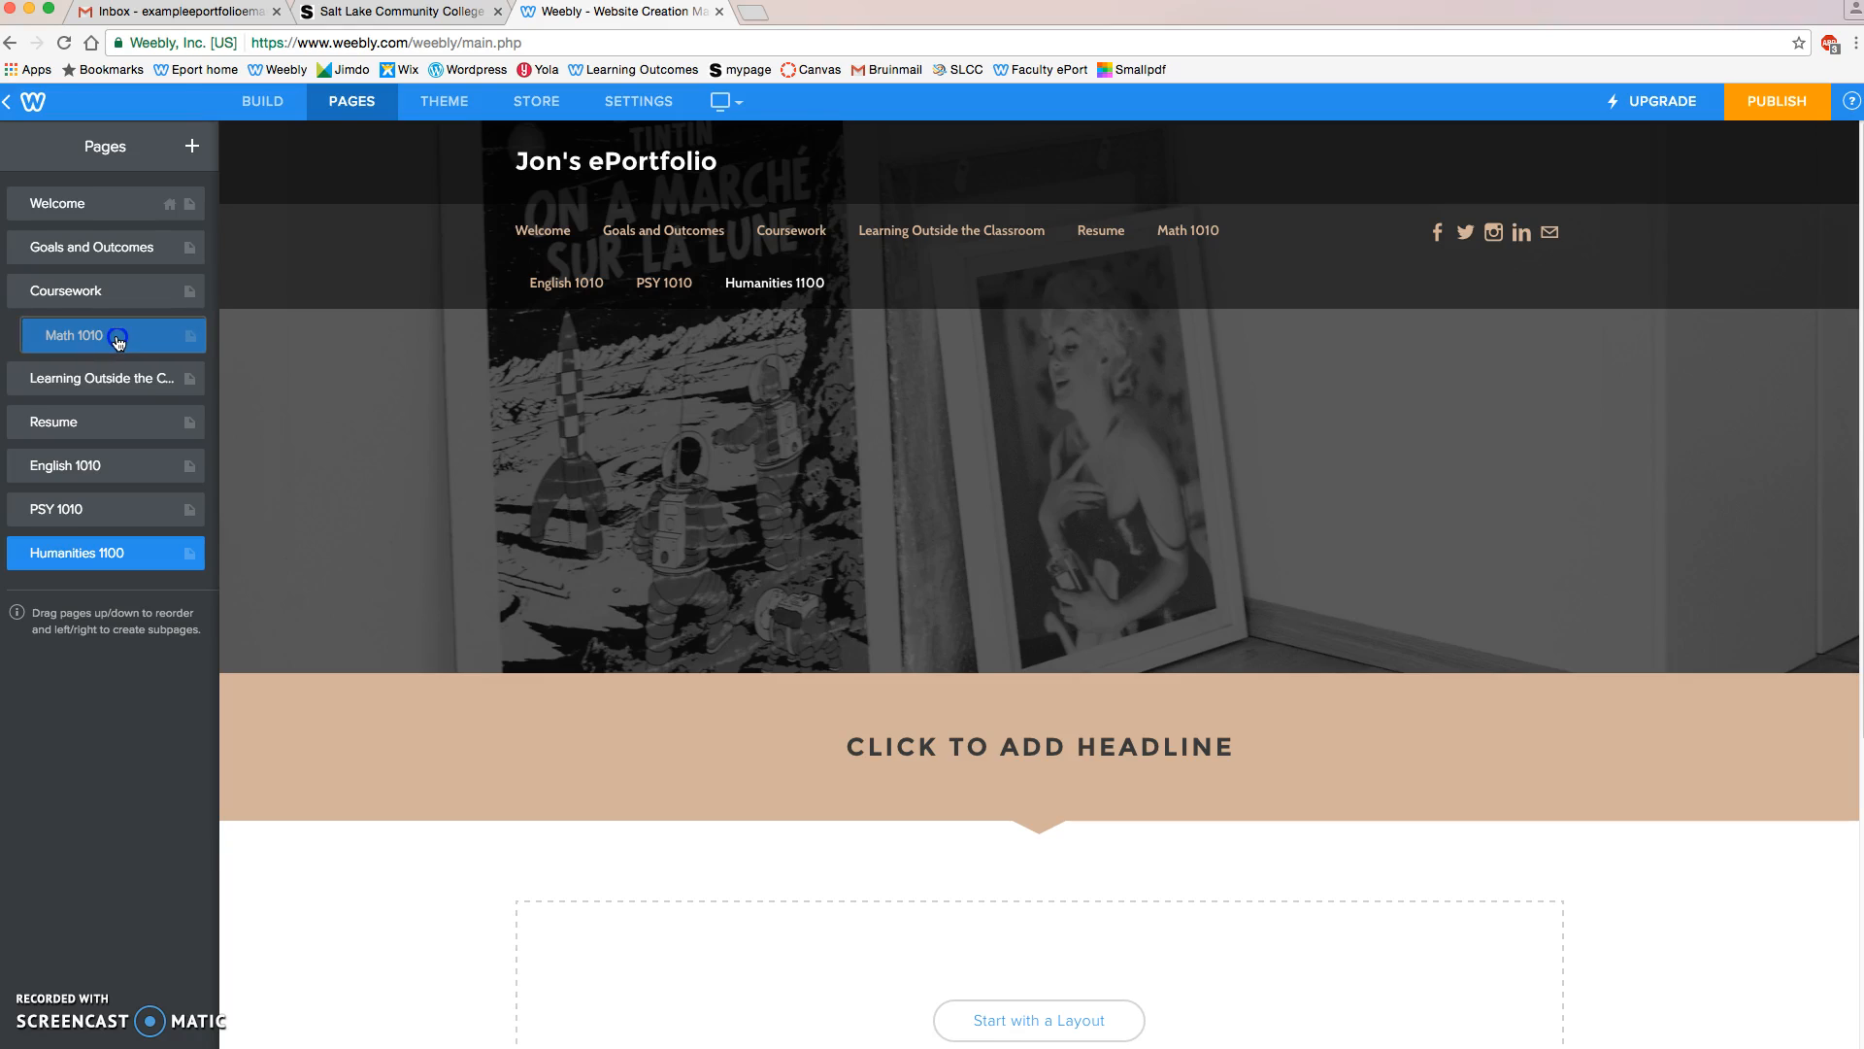
{"action": "left_click_drag", "start_coordinate": [118, 343], "coordinate": [118, 341]}
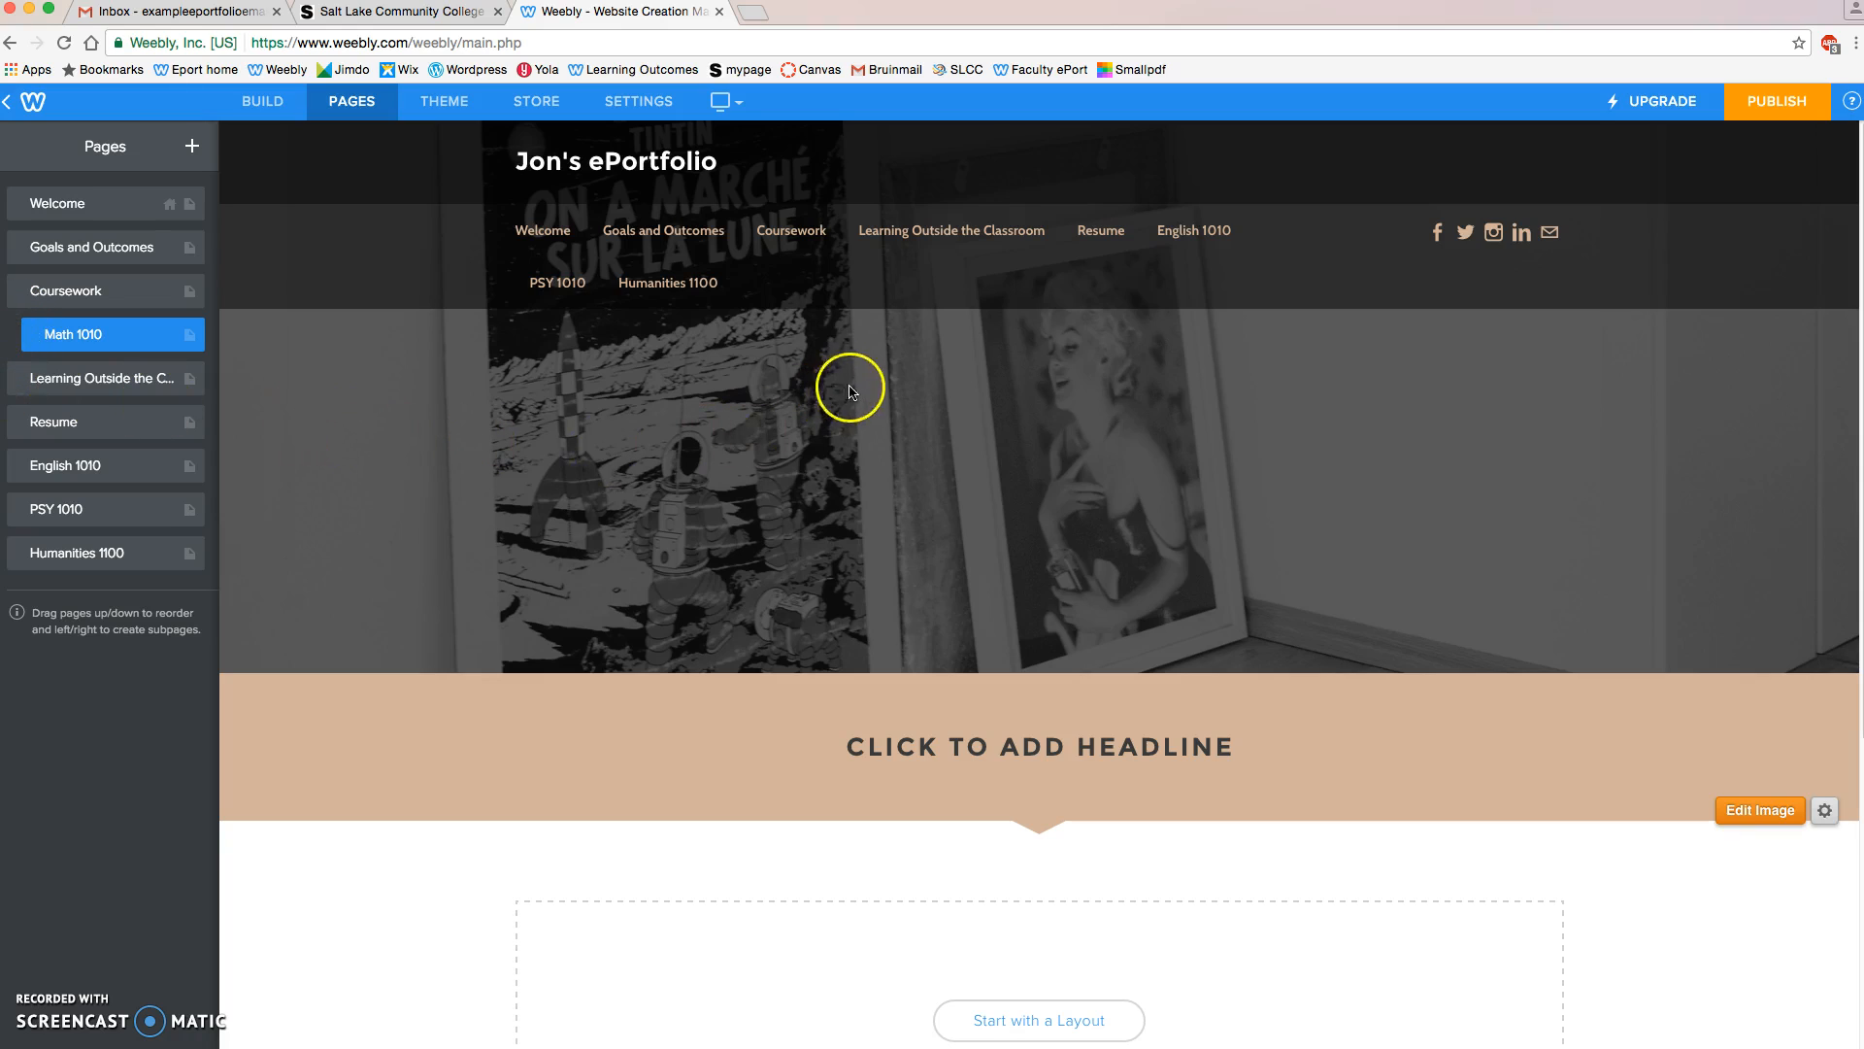
Nest the English 1010, PSY 1010 and Humanities 1100 pages as subpages at the start of Coursework.
{"action": "mouse_move", "coordinate": [791, 235]}
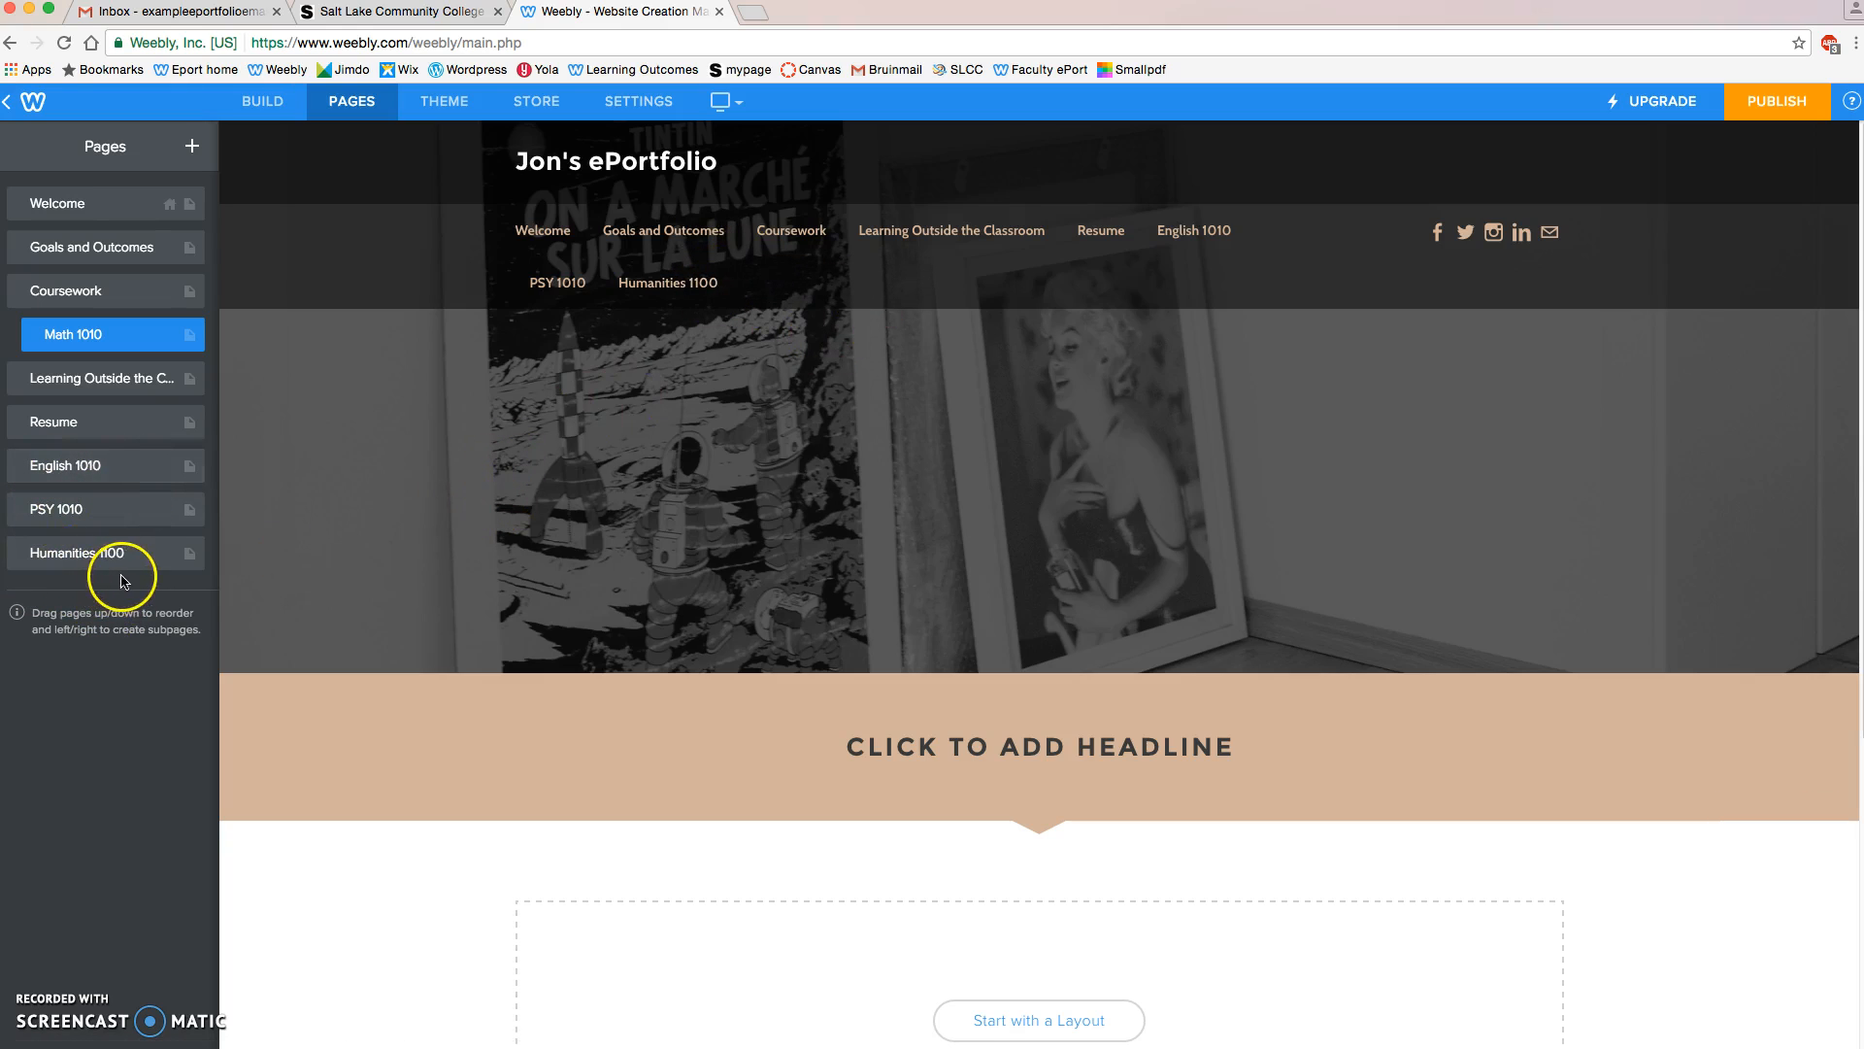
{"action": "left_click", "coordinate": [127, 467]}
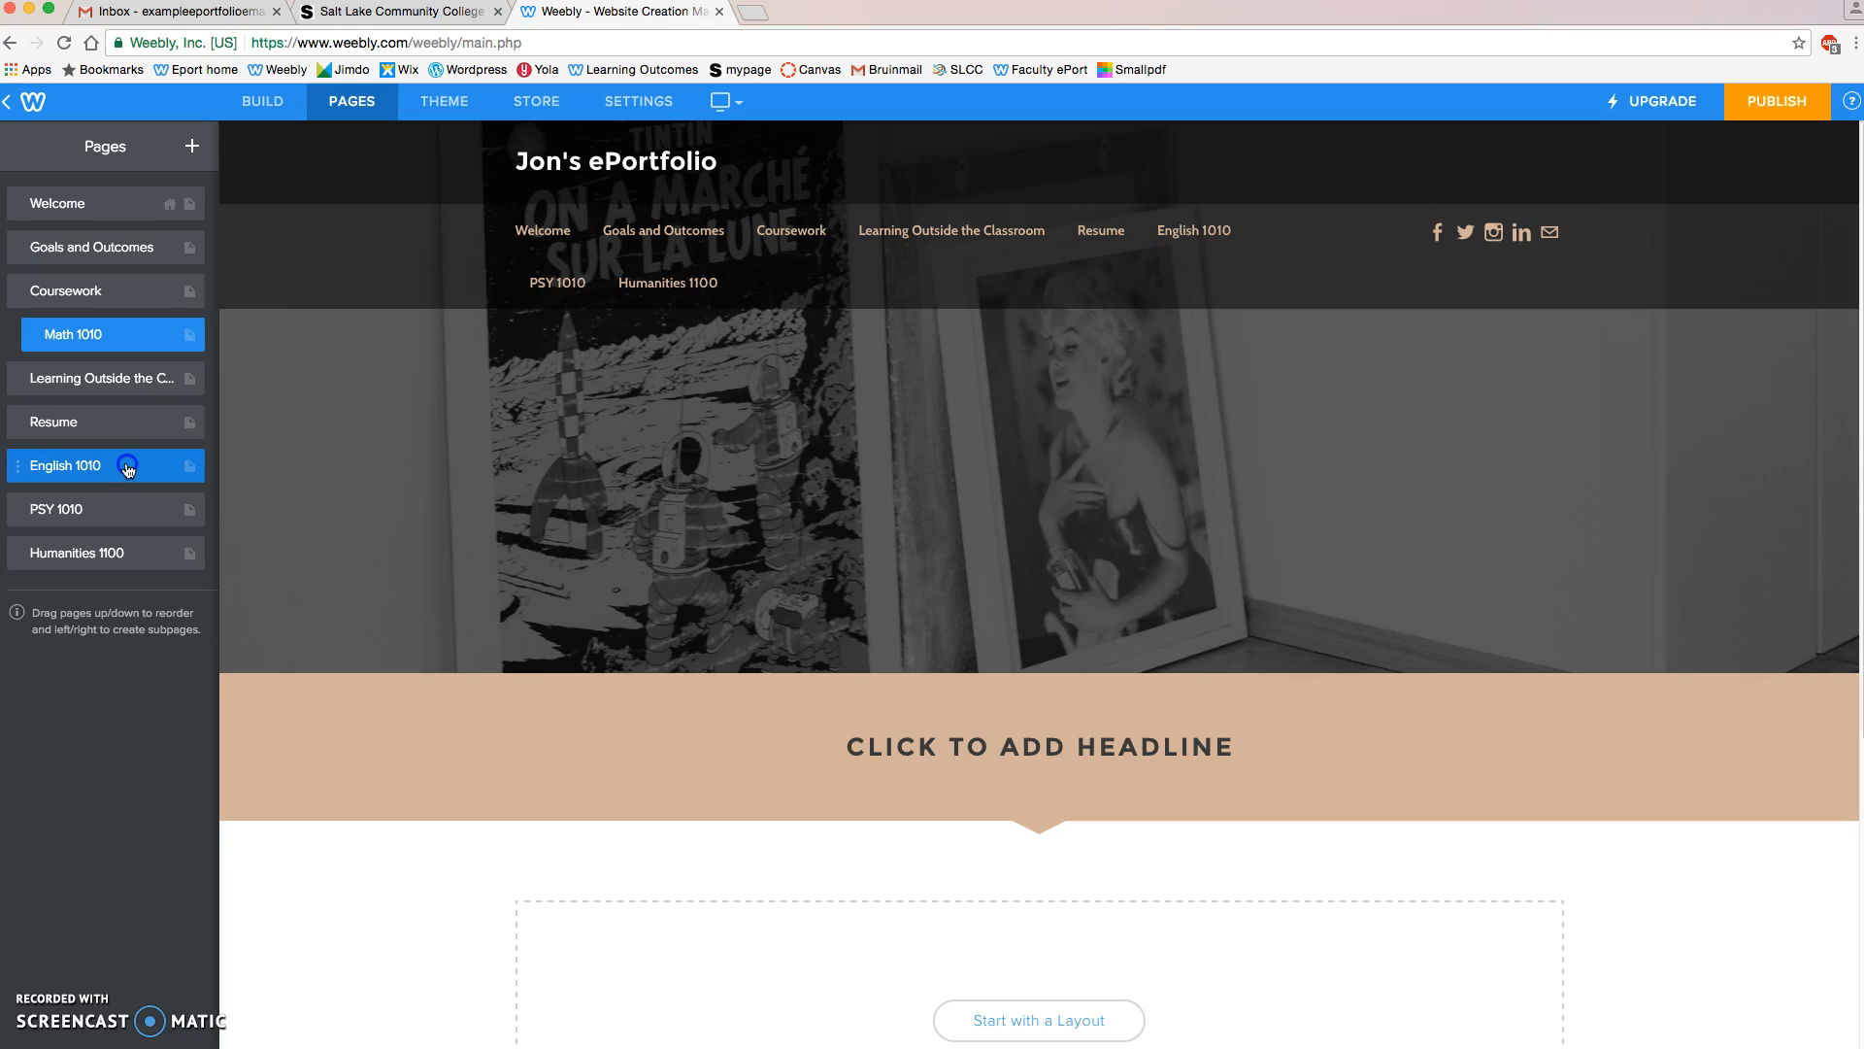
{"action": "left_click_drag", "start_coordinate": [130, 467], "coordinate": [145, 337]}
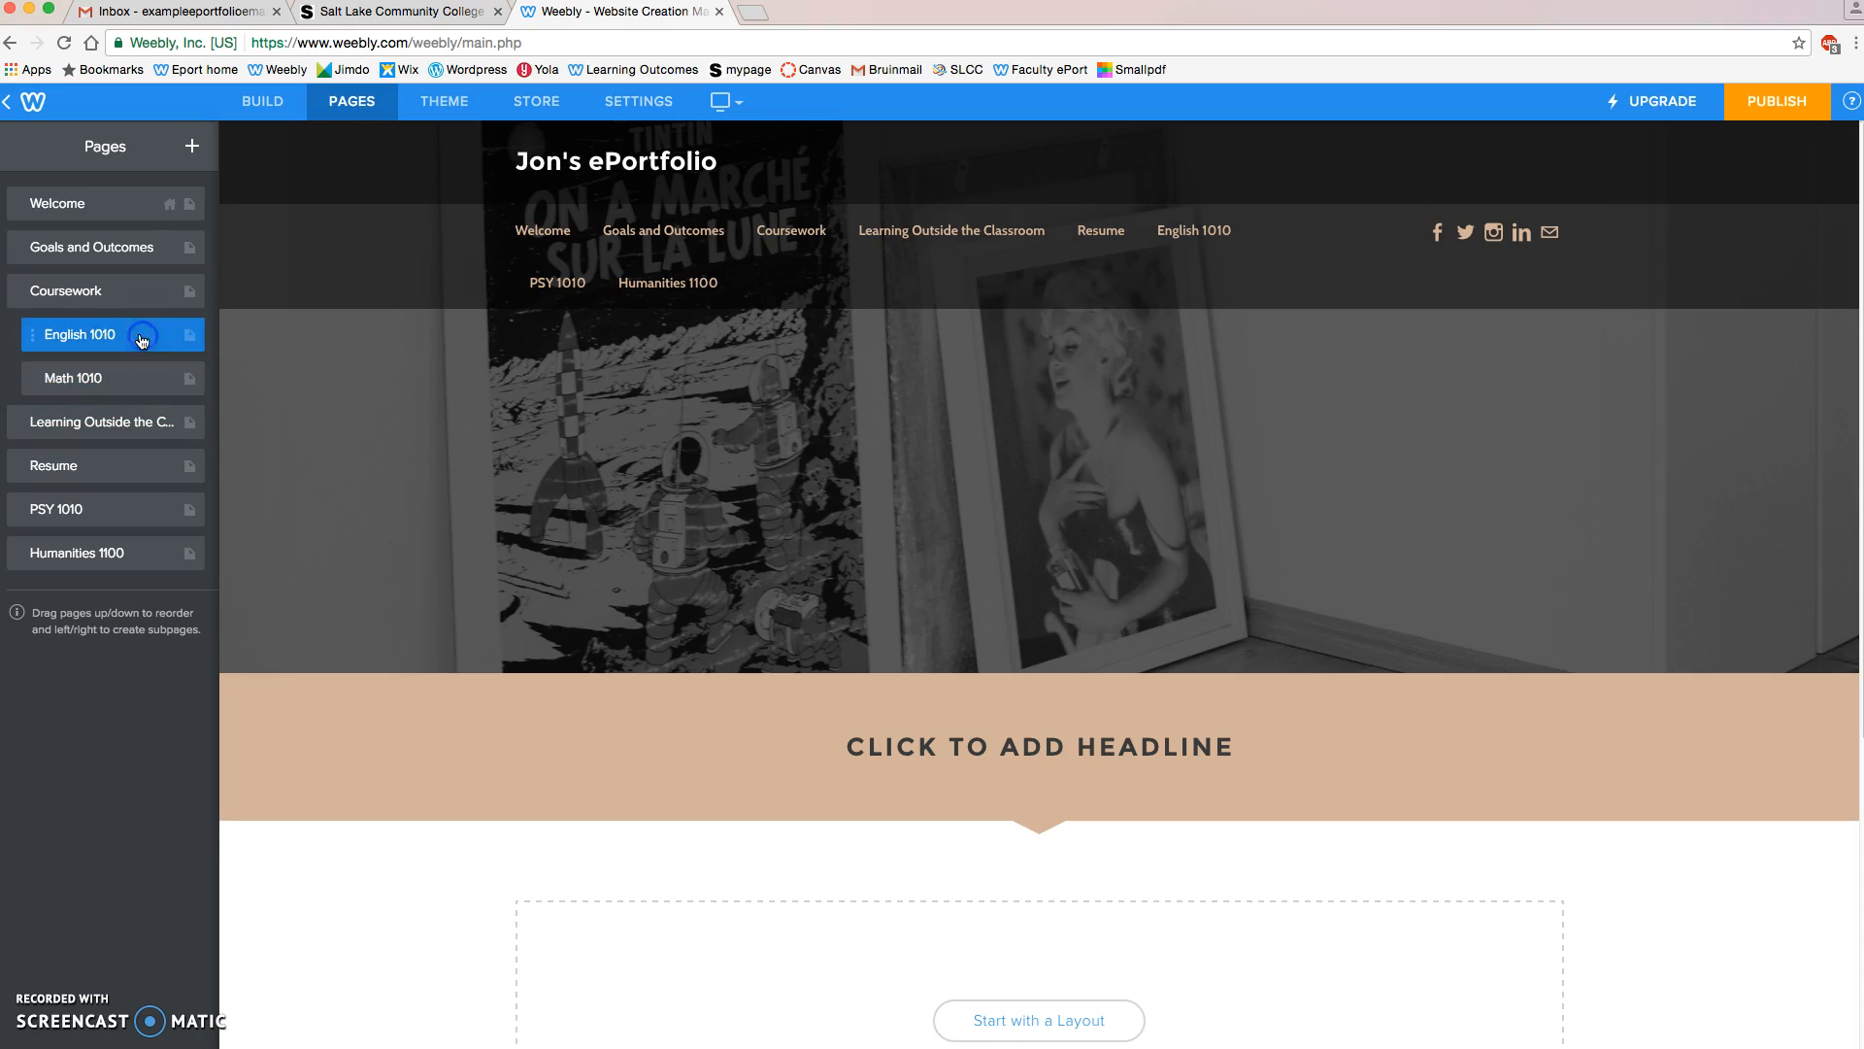
{"action": "left_click_drag", "start_coordinate": [136, 508], "coordinate": [138, 340]}
{"action": "left_click_drag", "start_coordinate": [129, 550], "coordinate": [122, 334]}
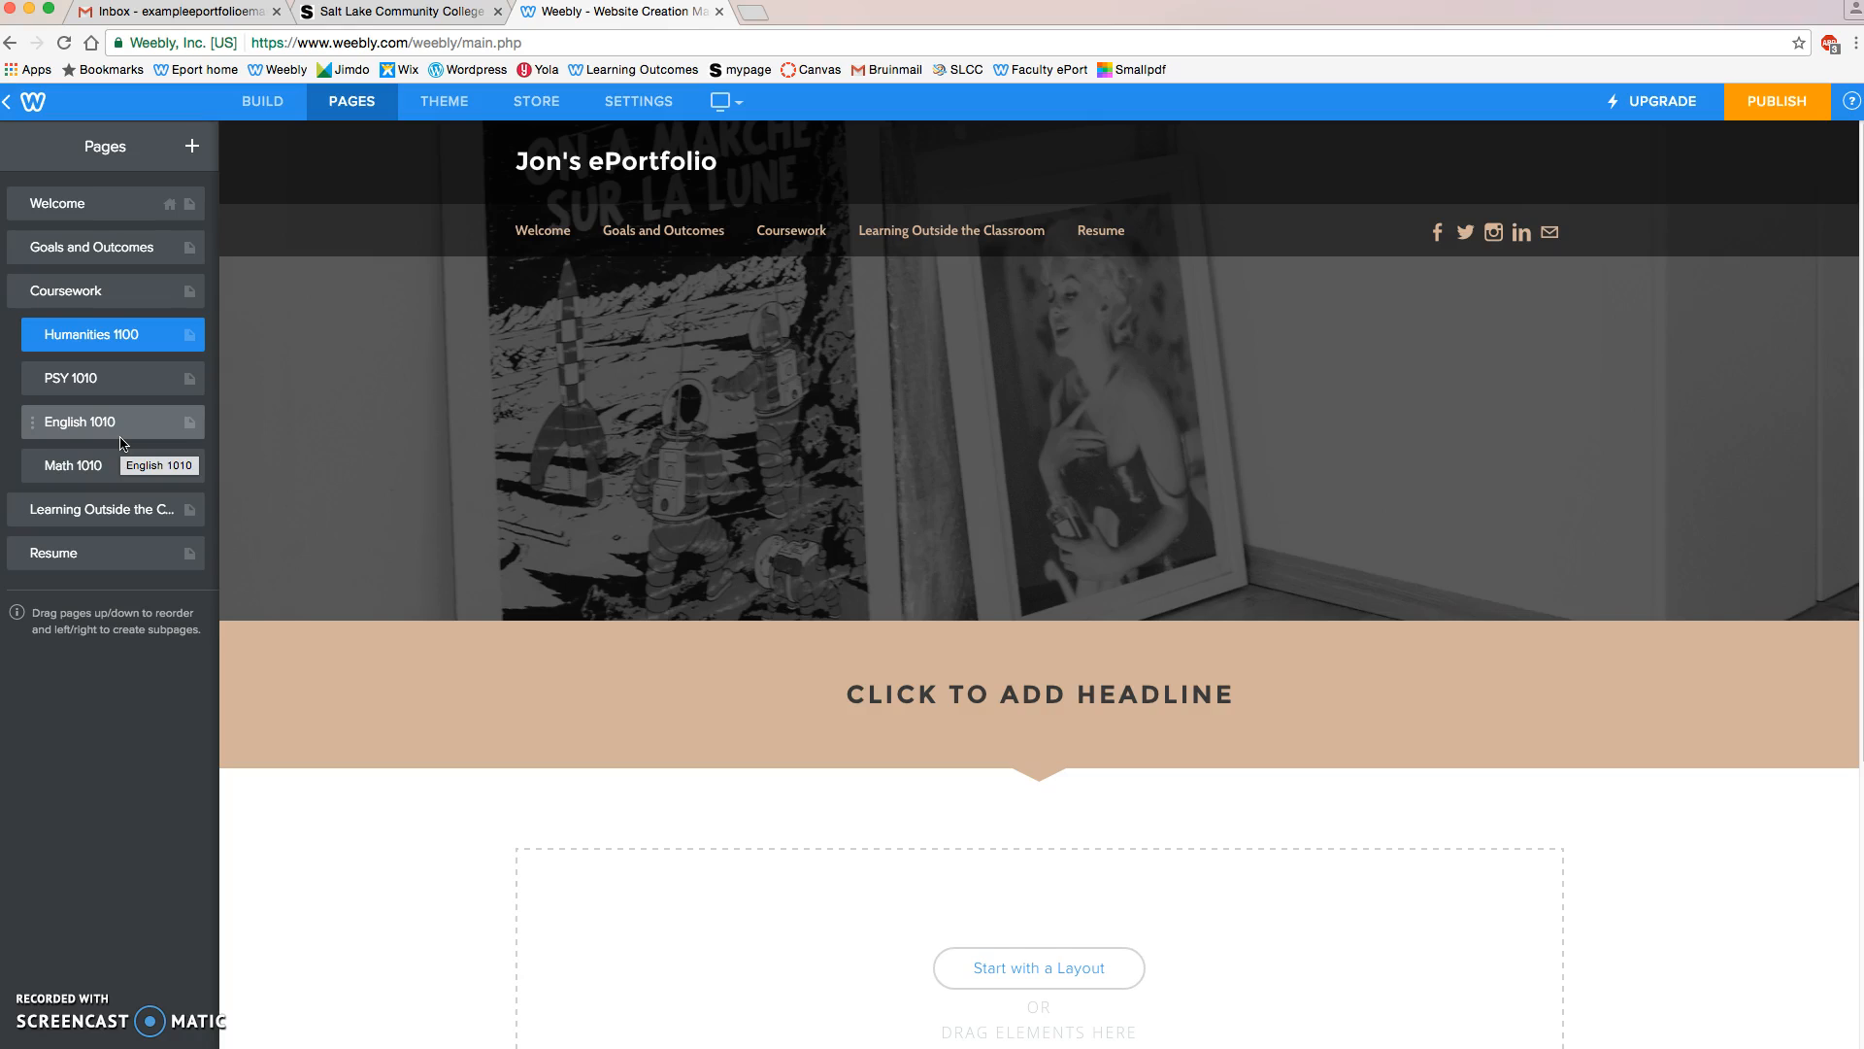
Hide the Humanities 1100 page from the site navigation and return to the page list.
{"action": "left_click", "coordinate": [104, 339]}
{"action": "left_click", "coordinate": [104, 339]}
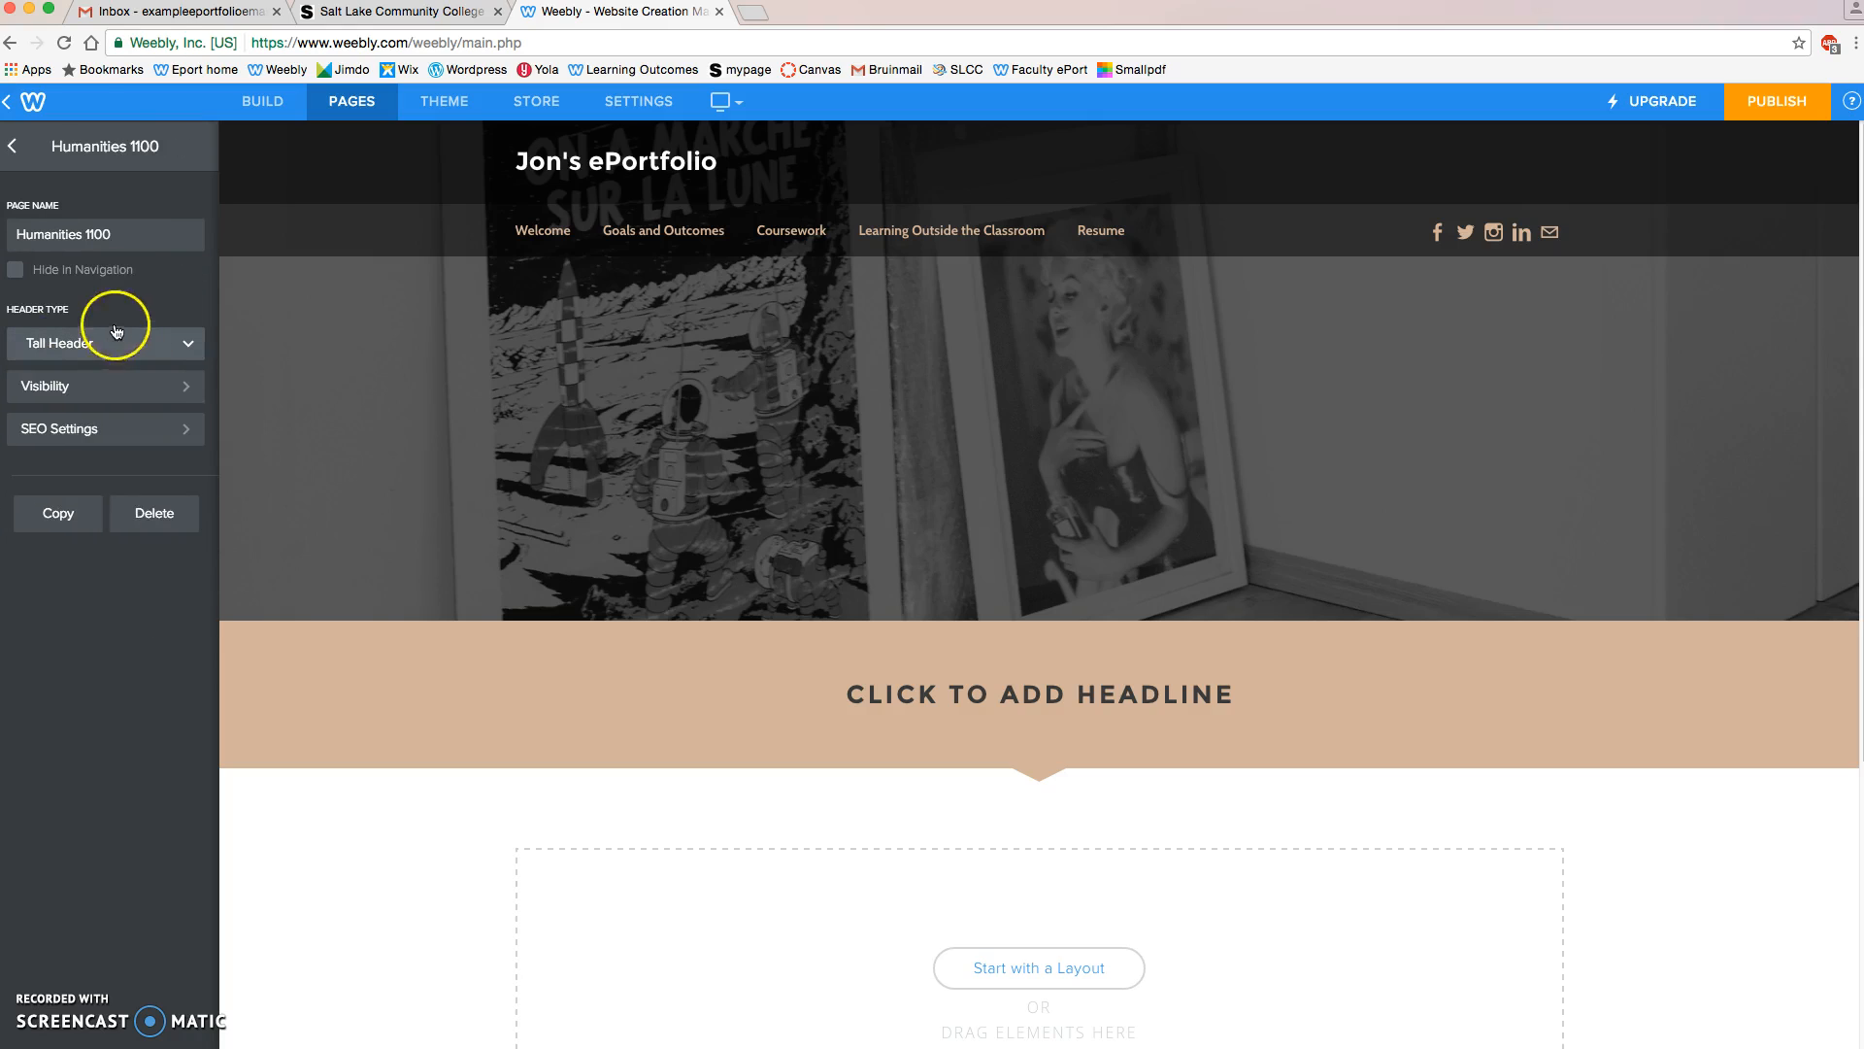
{"action": "left_click", "coordinate": [18, 272]}
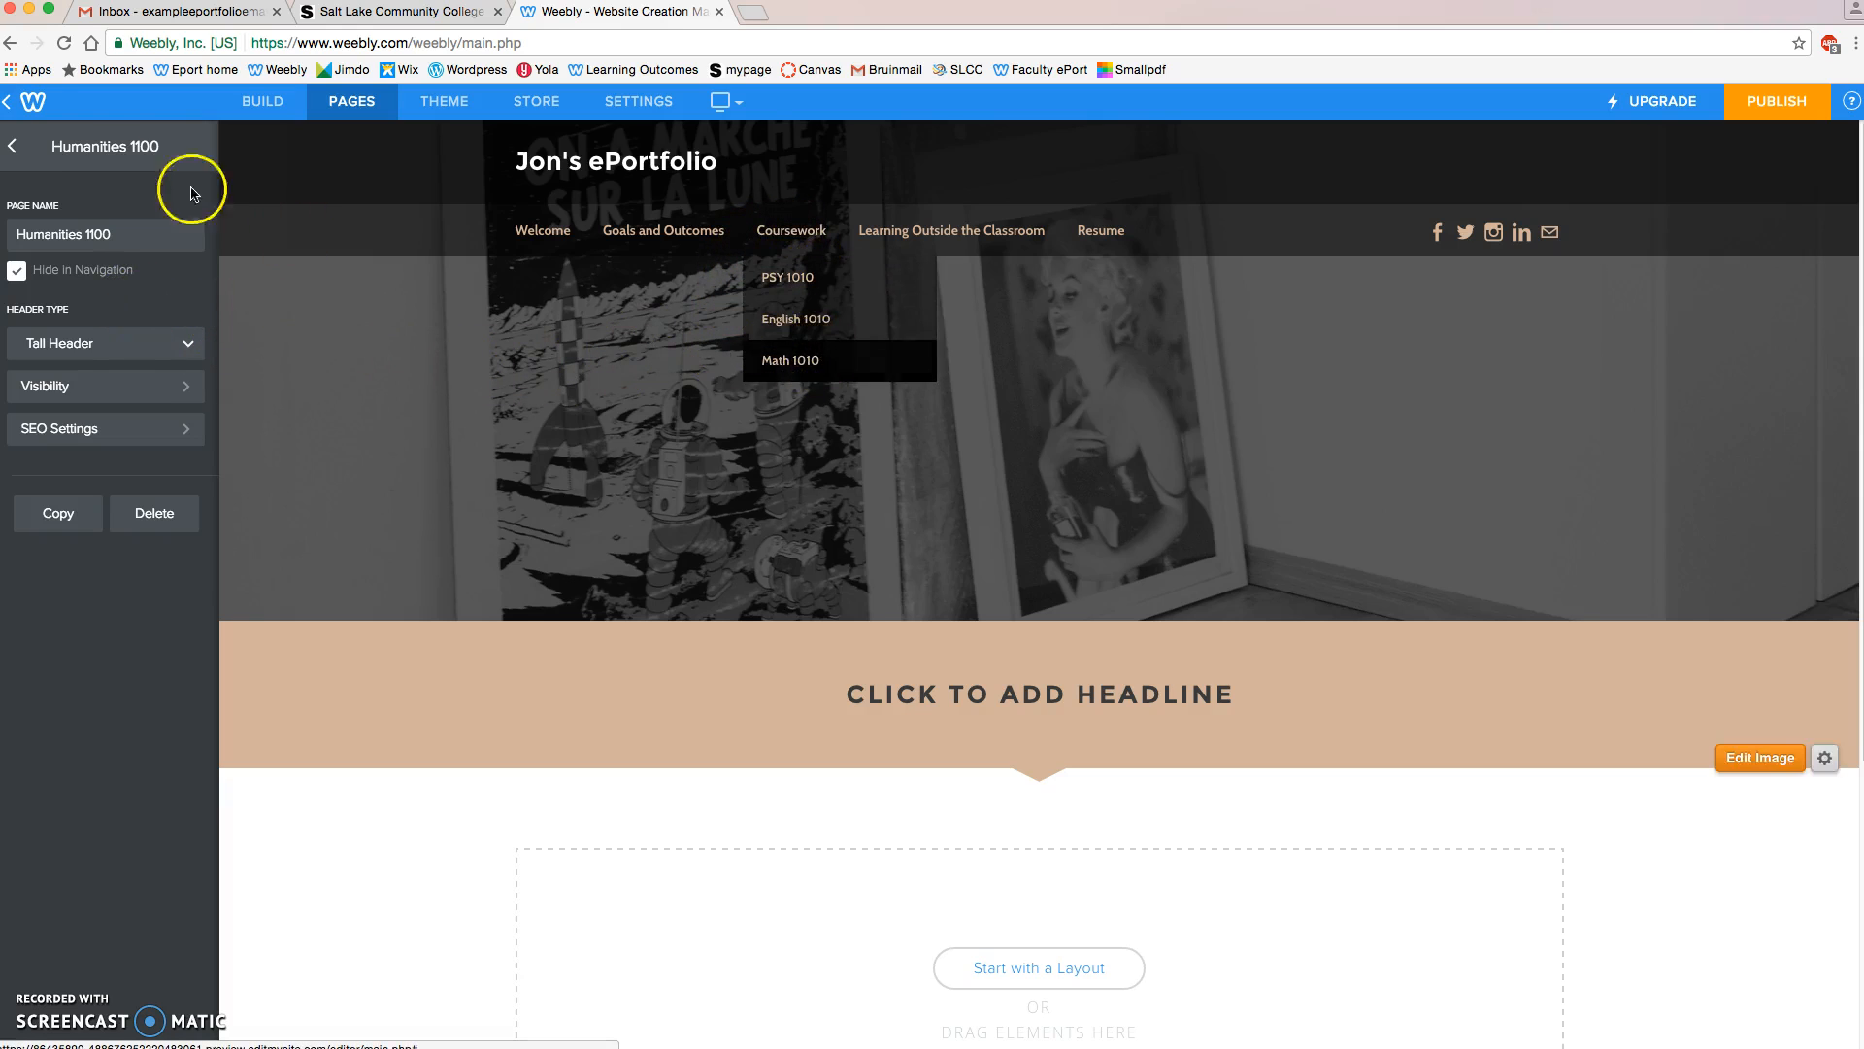
{"action": "left_click", "coordinate": [27, 145]}
Hide the Welcome page from the site navigation and return to the page list.
{"action": "left_click", "coordinate": [136, 201]}
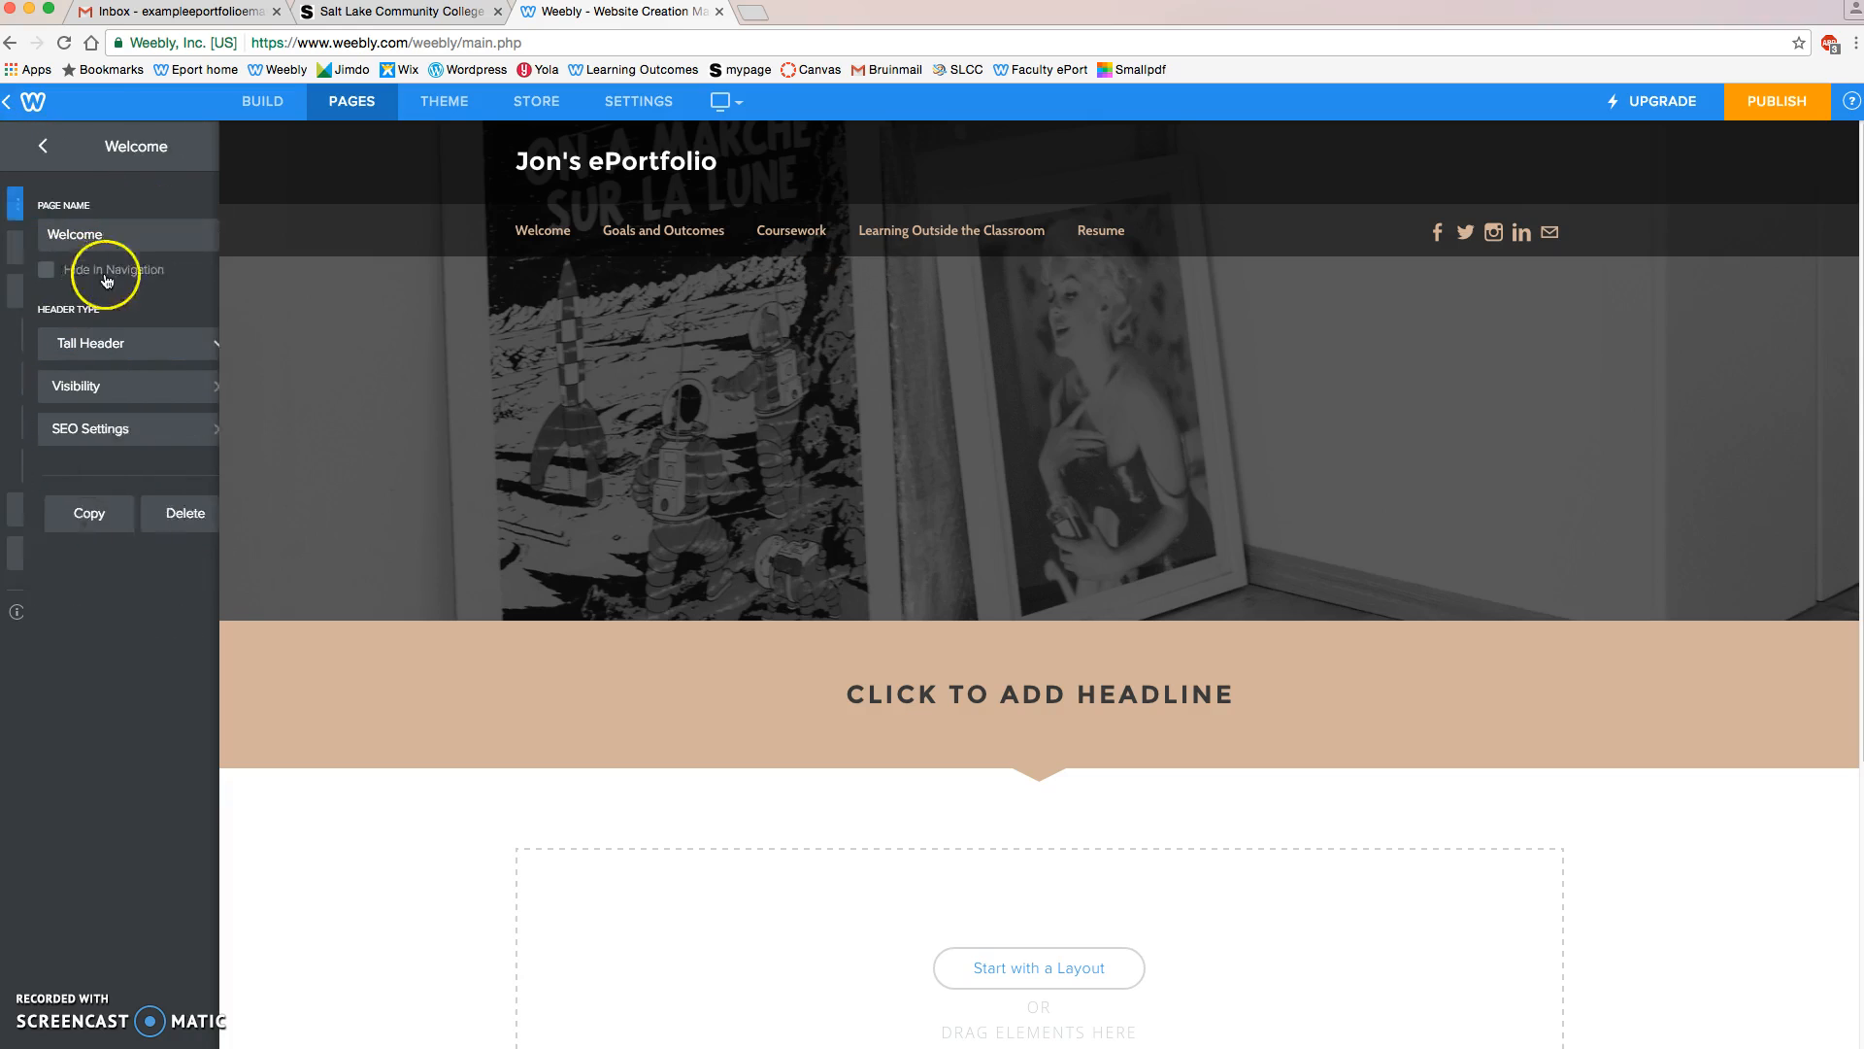
{"action": "left_click", "coordinate": [17, 271]}
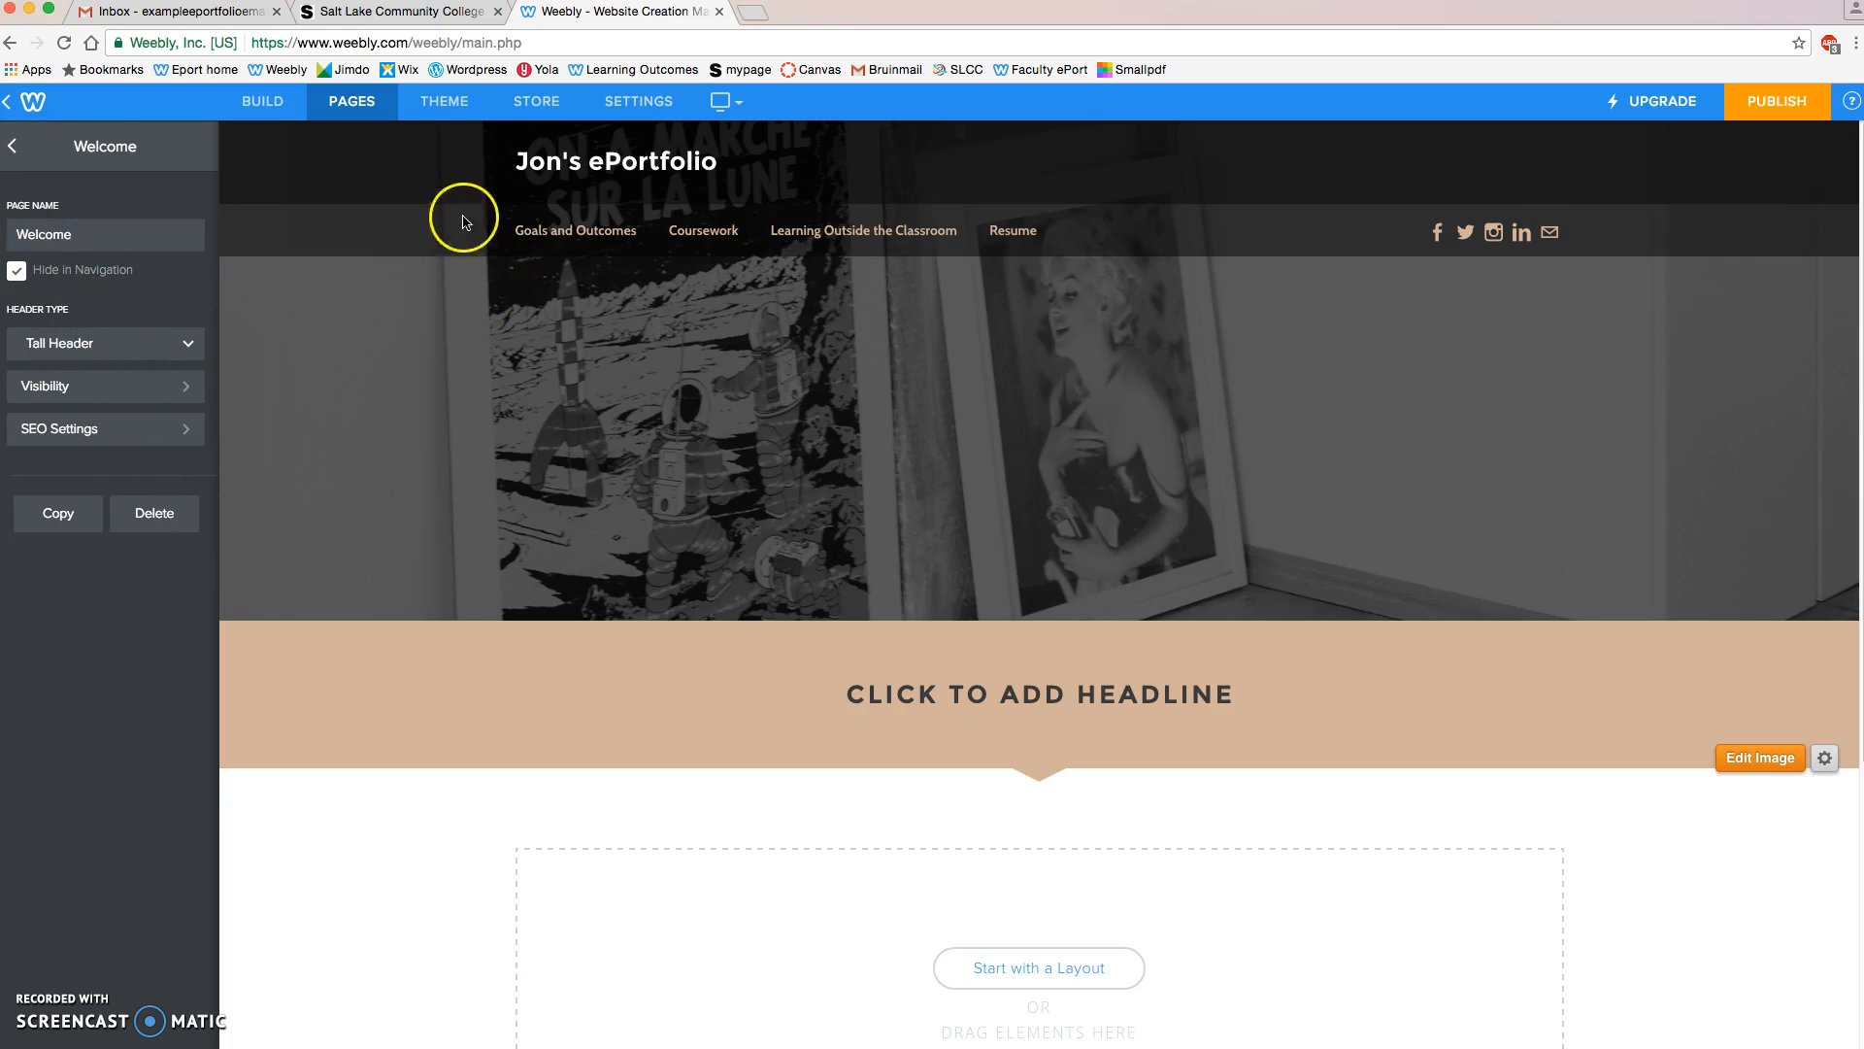
{"action": "left_click", "coordinate": [12, 146]}
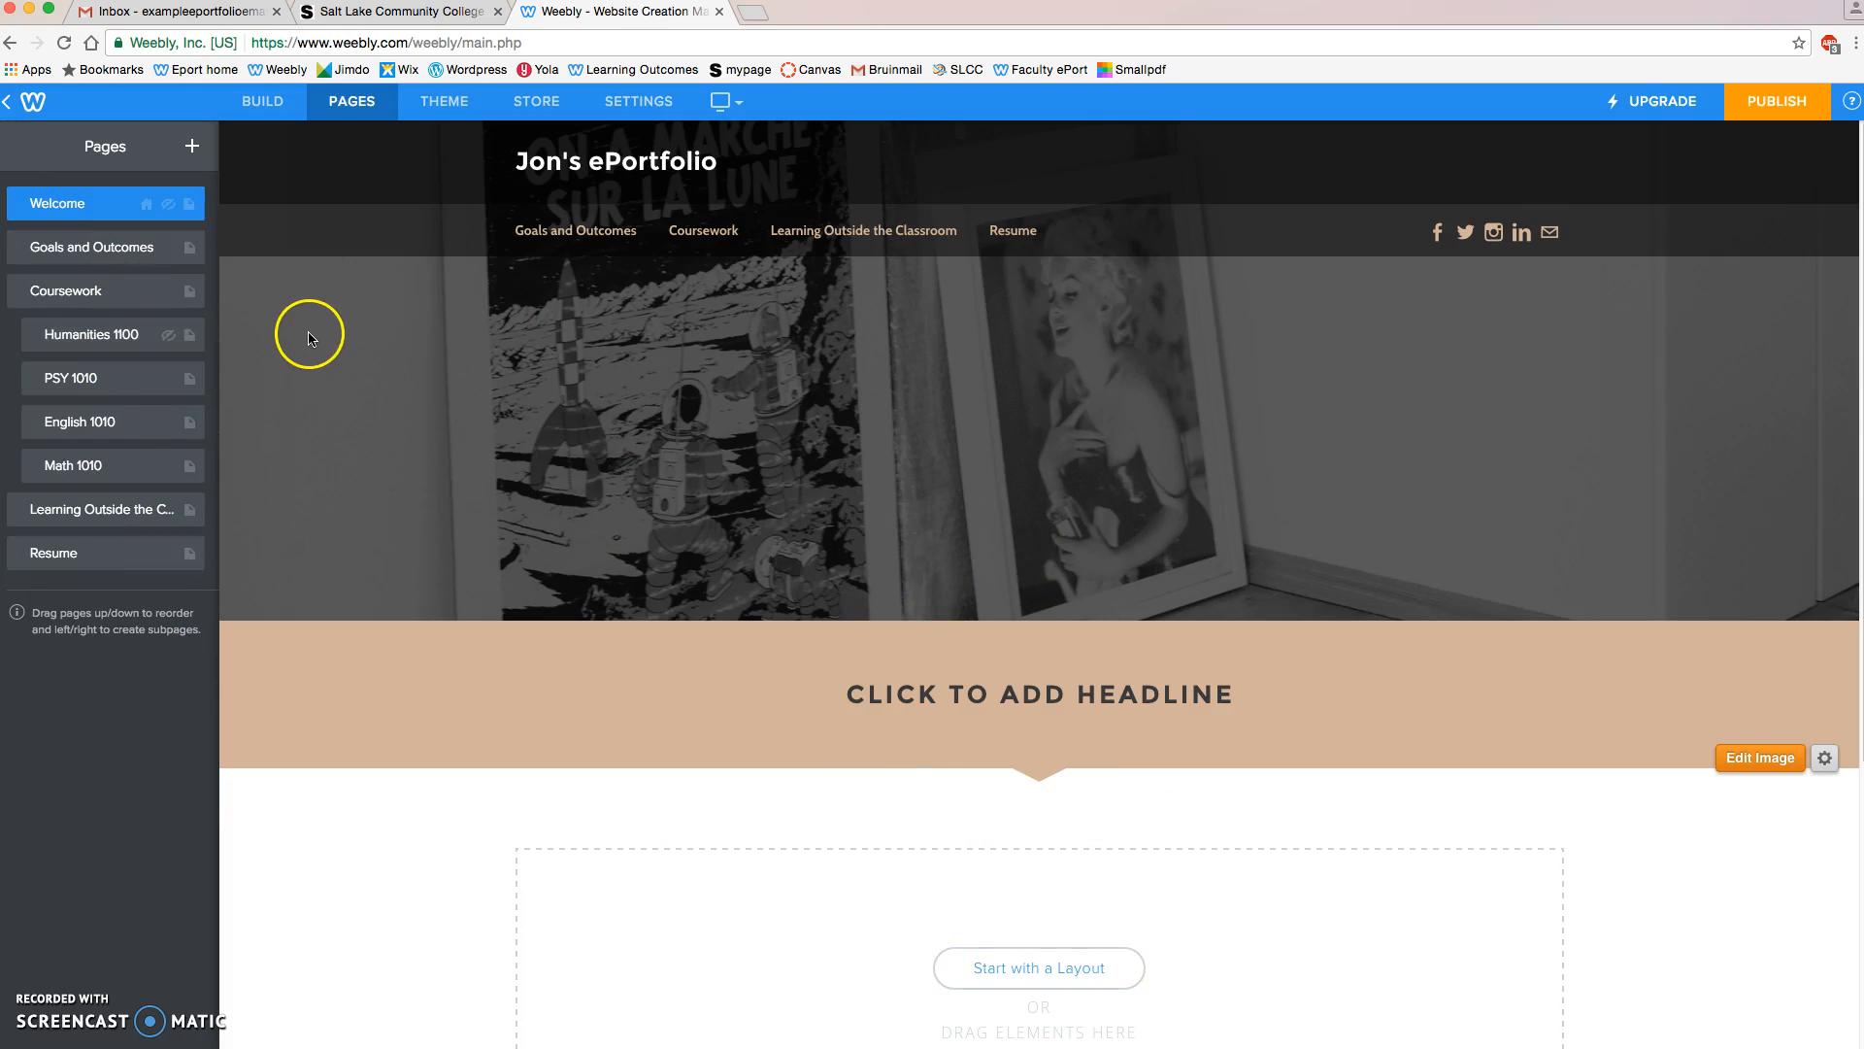
Restore the Welcome and Humanities 1100 pages to the site navigation by turning off Hide in Navigation for both.
{"action": "left_click", "coordinate": [122, 203]}
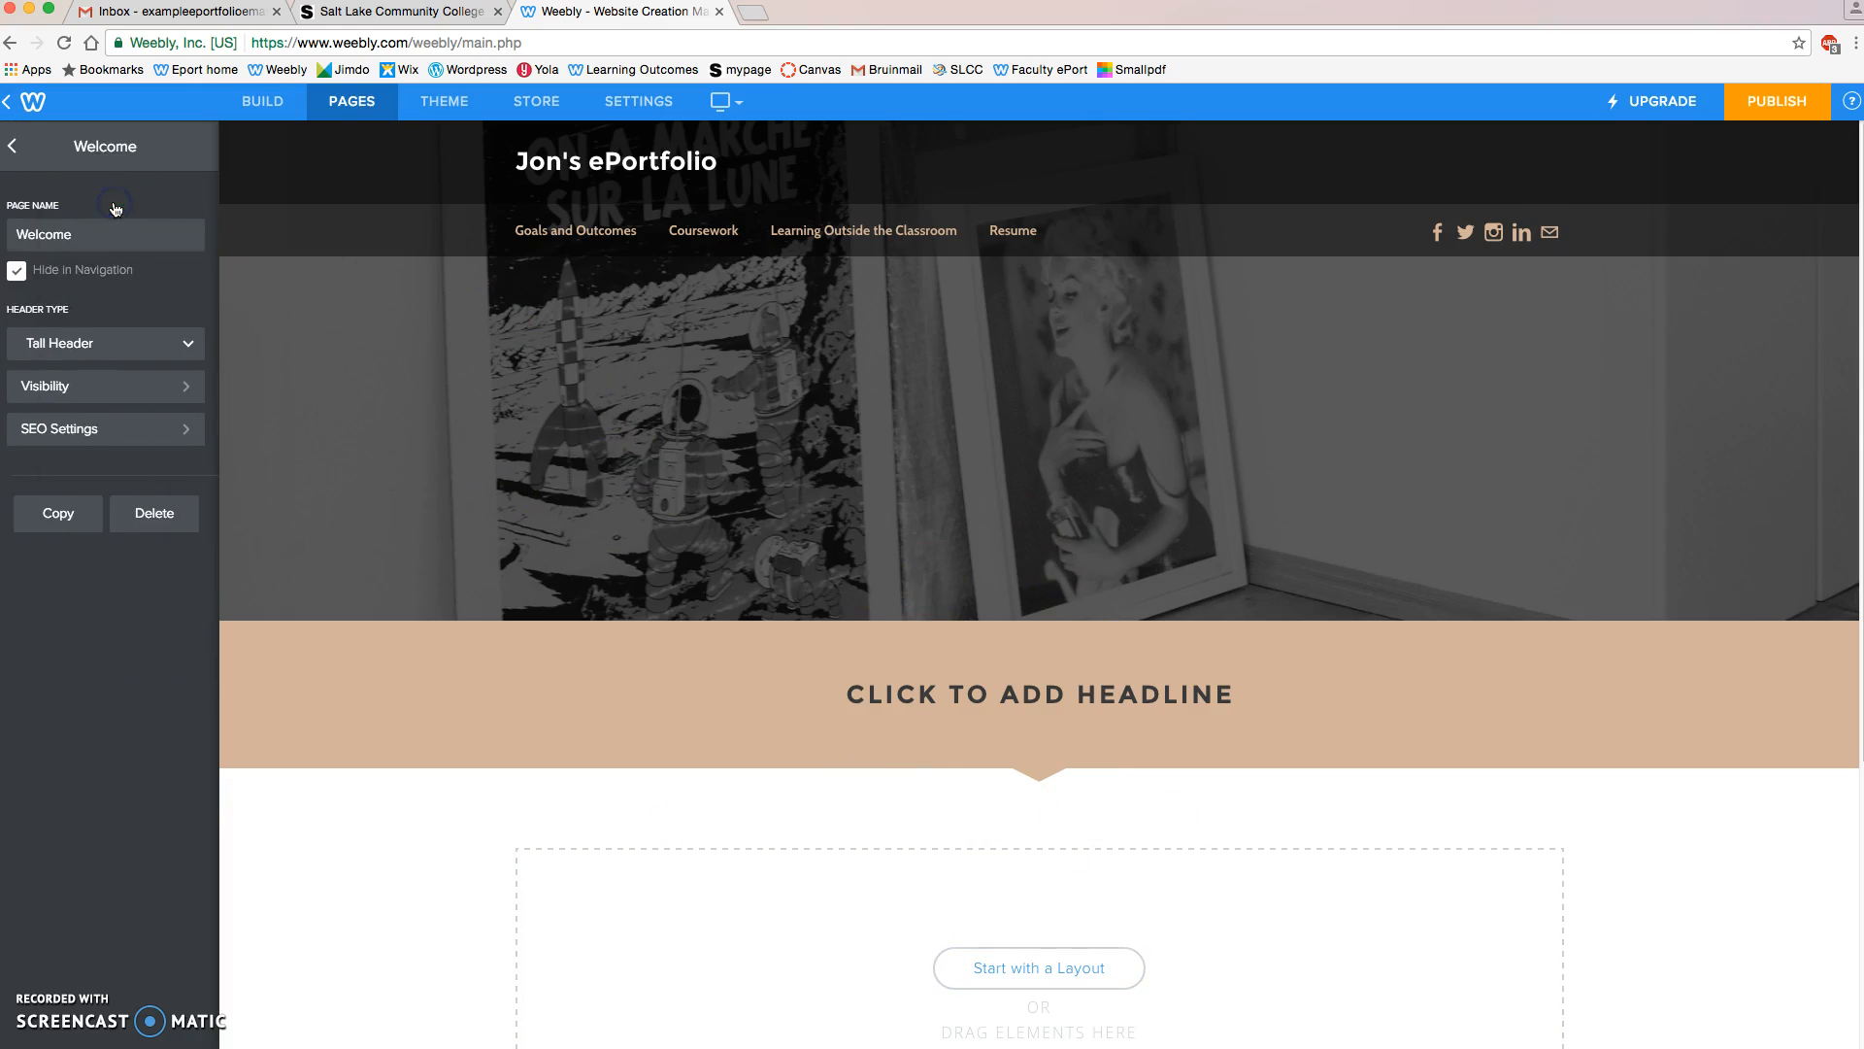
{"action": "left_click", "coordinate": [18, 274]}
{"action": "left_click", "coordinate": [14, 150]}
{"action": "left_click", "coordinate": [92, 340]}
{"action": "left_click", "coordinate": [18, 274]}
{"action": "left_click", "coordinate": [12, 147]}
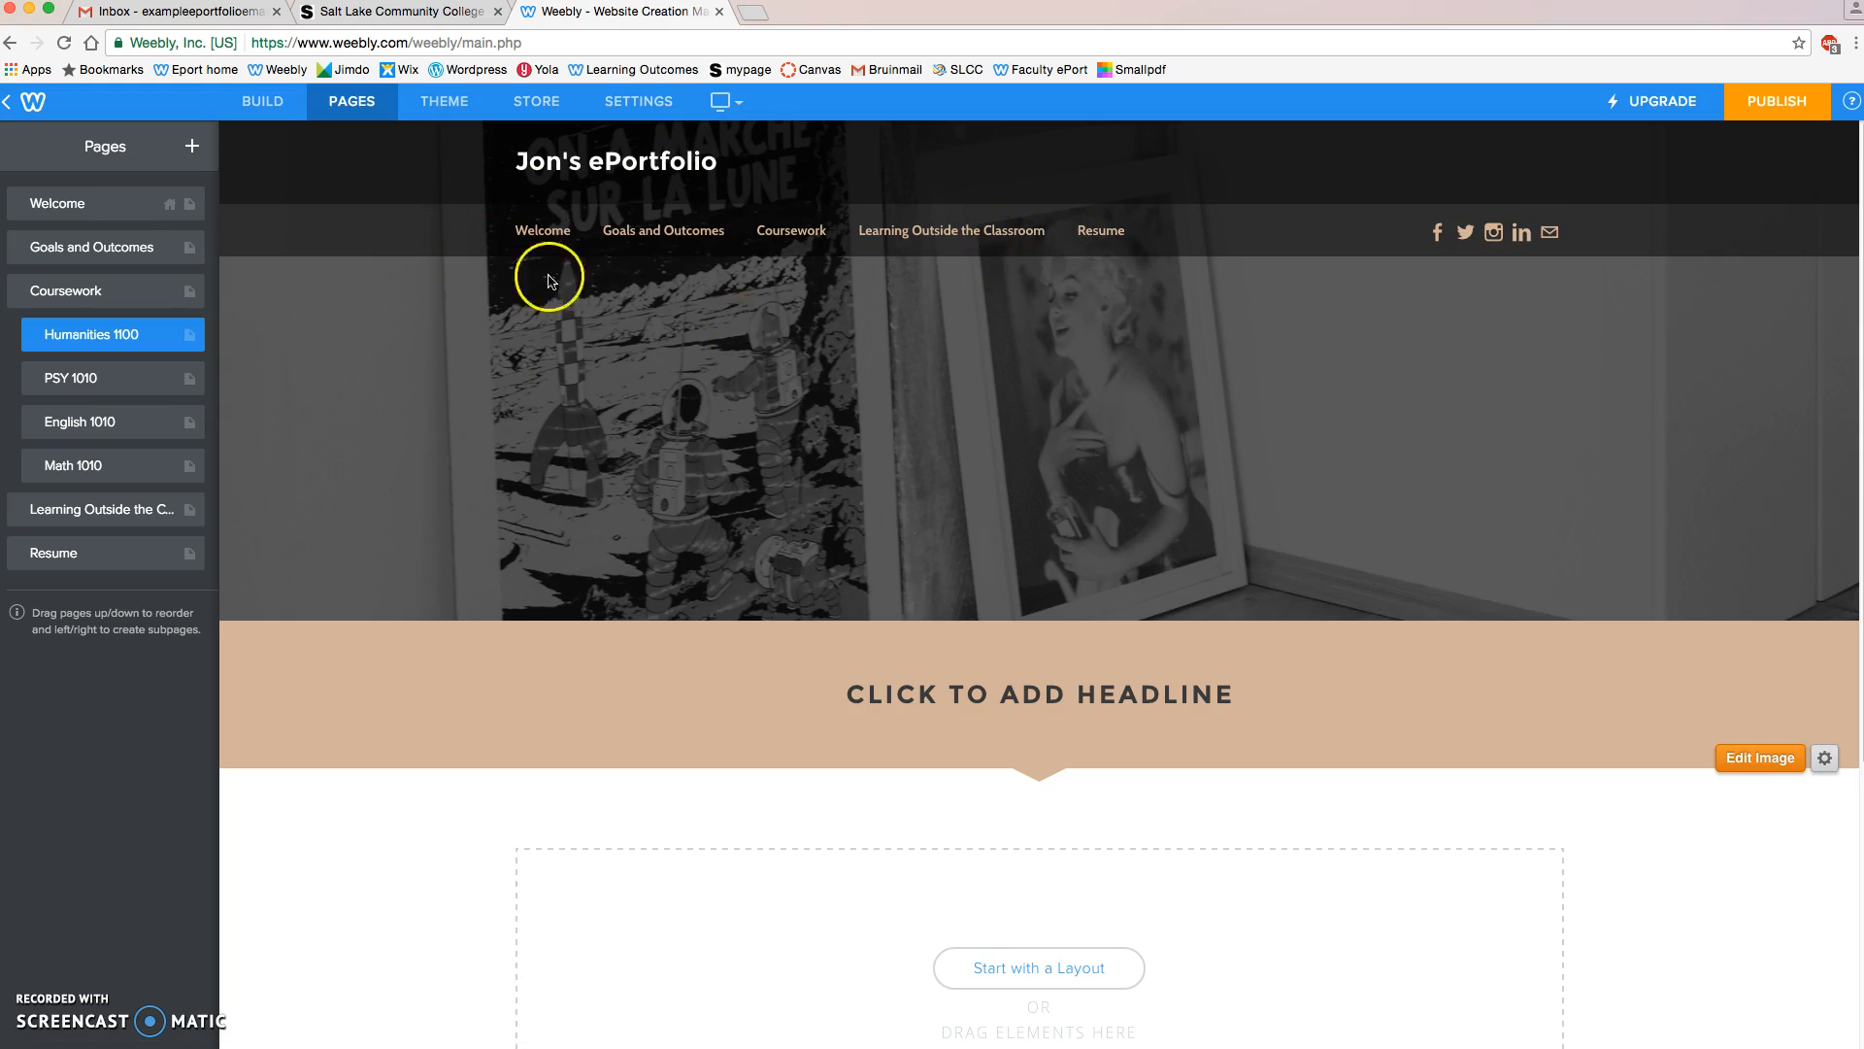
Open the Welcome page and set its headline to "Welcome".
{"action": "left_click", "coordinate": [102, 202]}
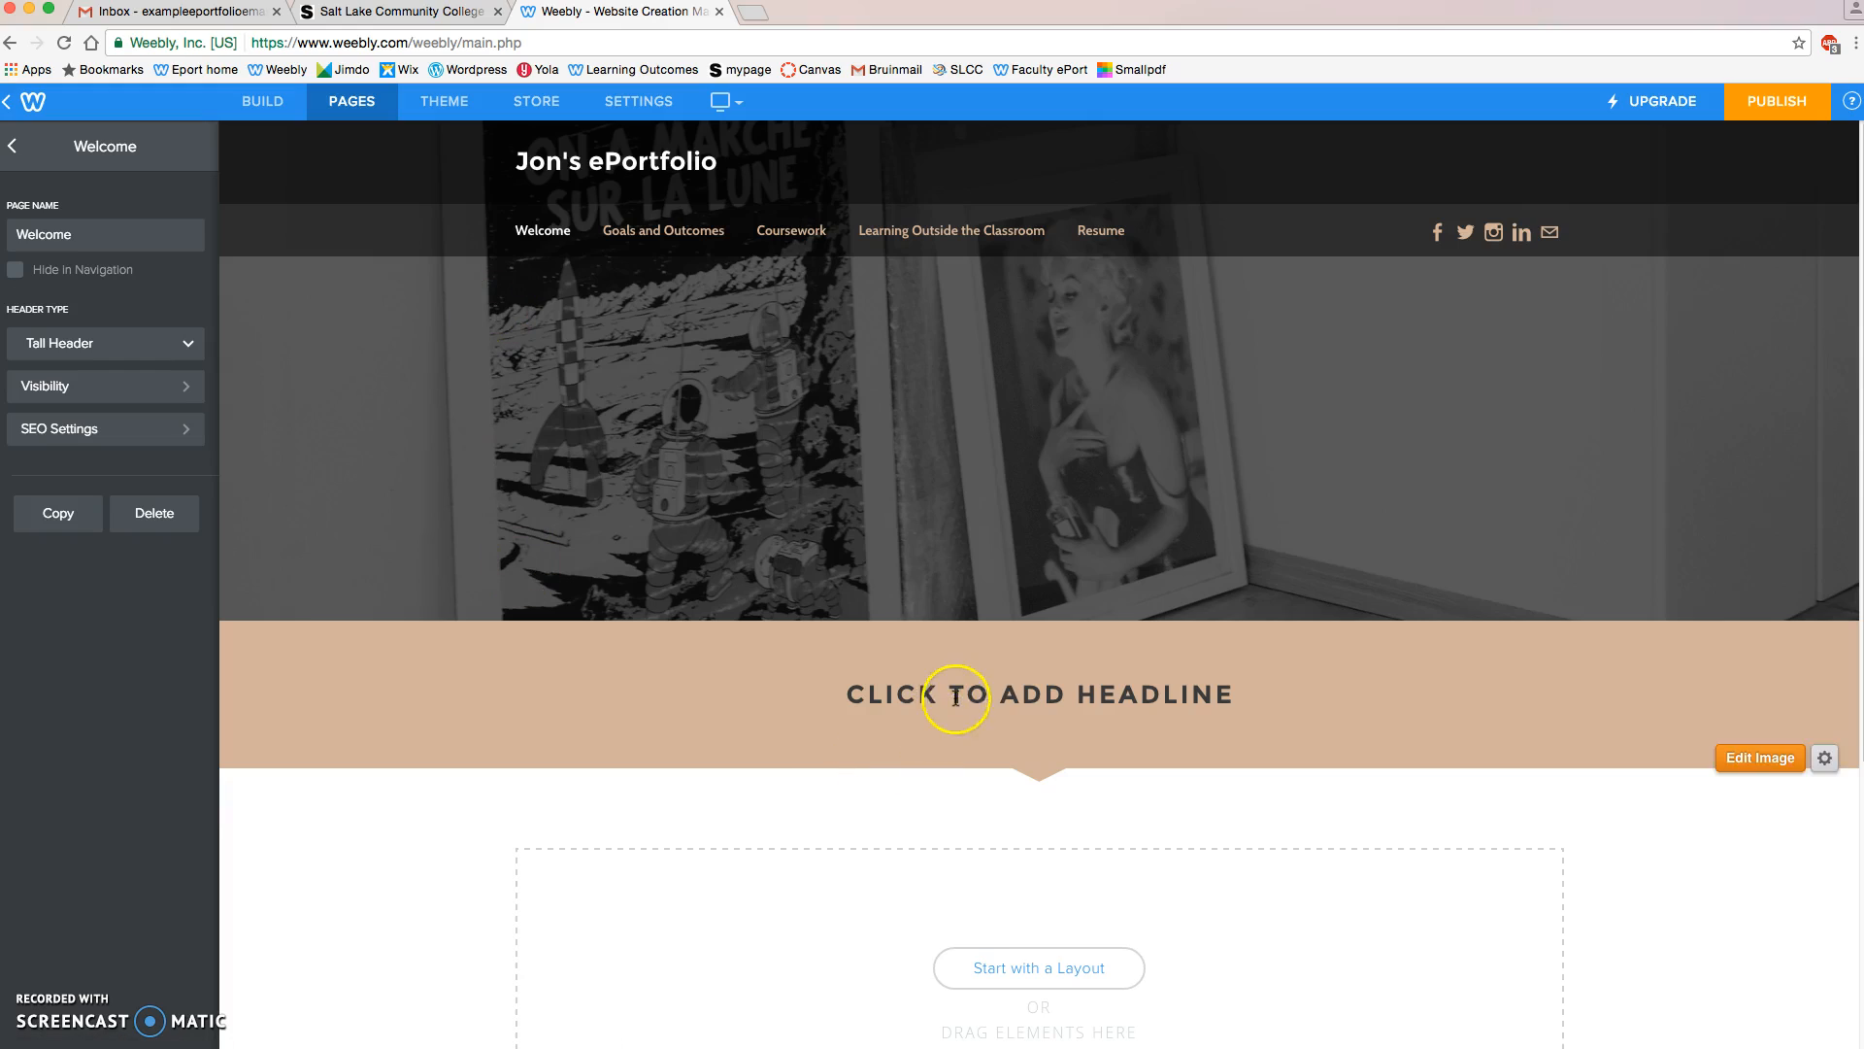
{"action": "left_click", "coordinate": [1029, 697]}
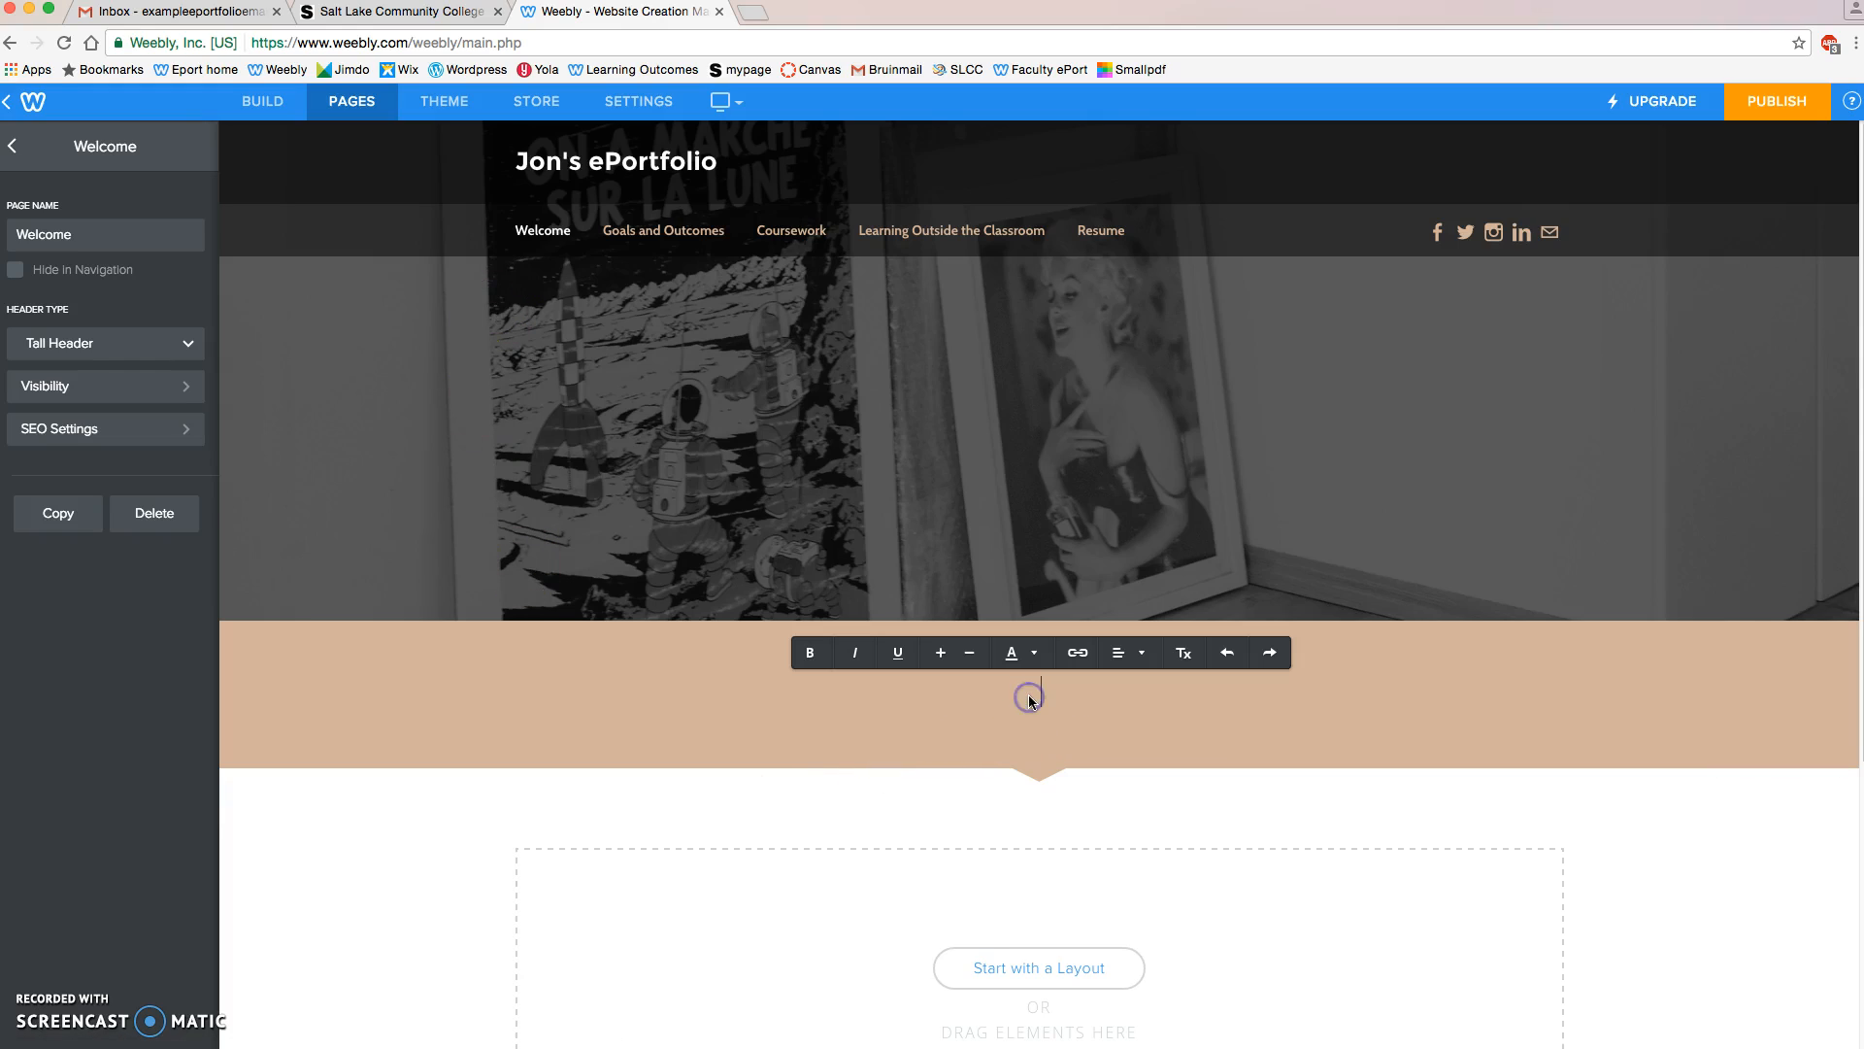
{"action": "type", "text": "Welcome"}
Open the Goals and Outcomes page and set its headline to "Goals and Outcomes".
{"action": "left_click", "coordinate": [696, 249]}
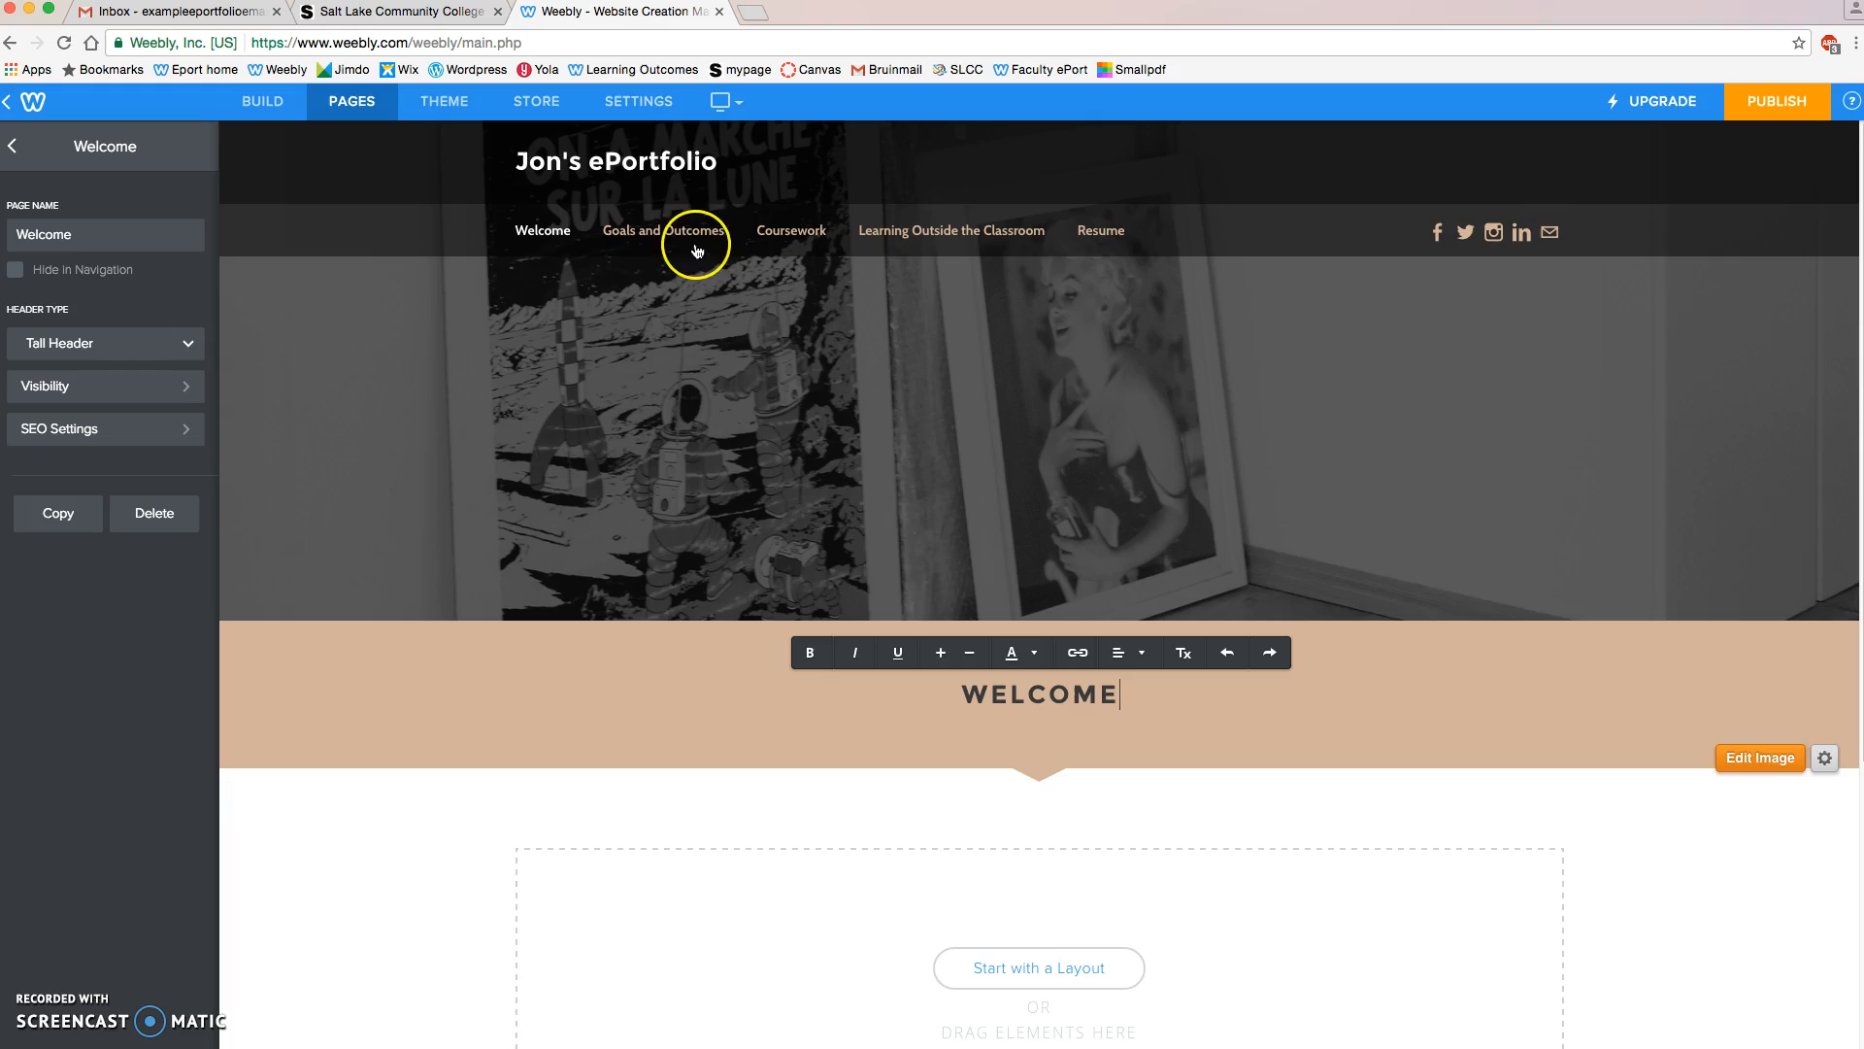
{"action": "left_click", "coordinate": [993, 699]}
{"action": "type", "text": "Goals and O"}
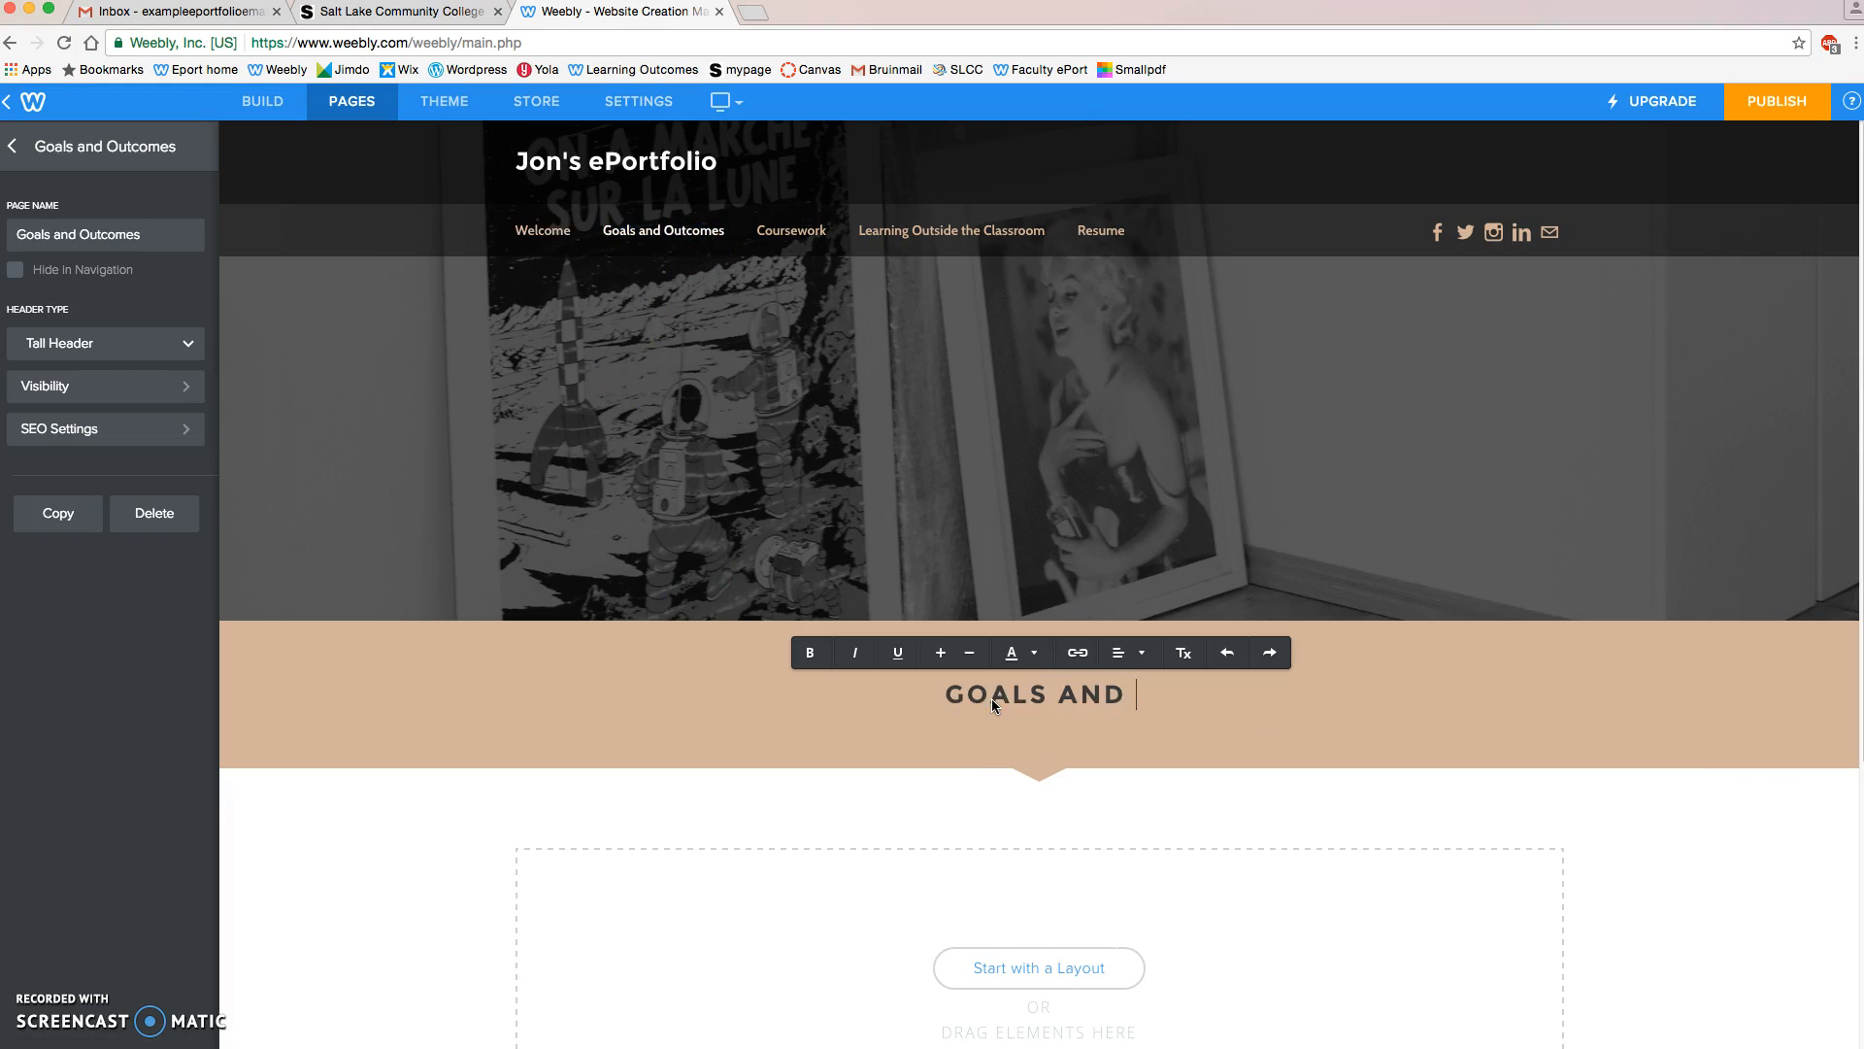
{"action": "type", "text": "utcomes"}
Open the Coursework page and set its headline to "Coursework".
{"action": "left_click", "coordinate": [777, 239]}
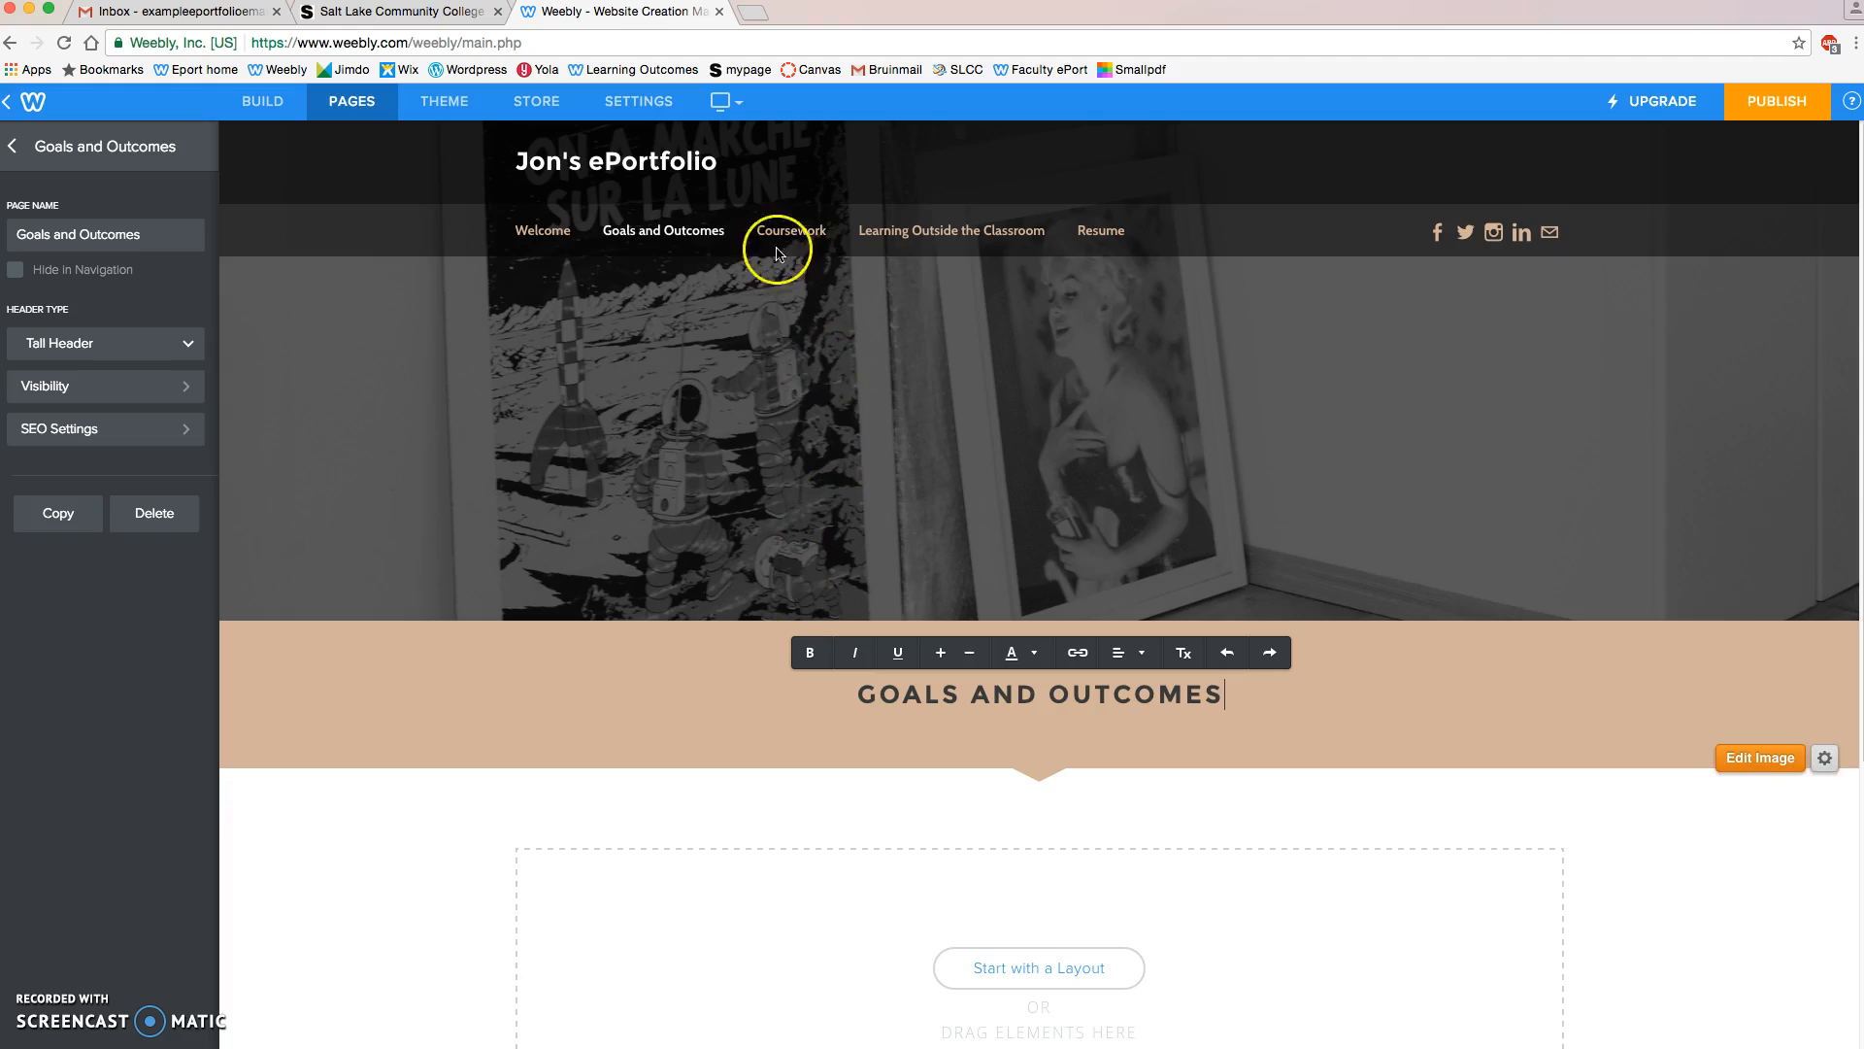
{"action": "left_click", "coordinate": [1010, 701]}
{"action": "type", "text": "Coursework"}
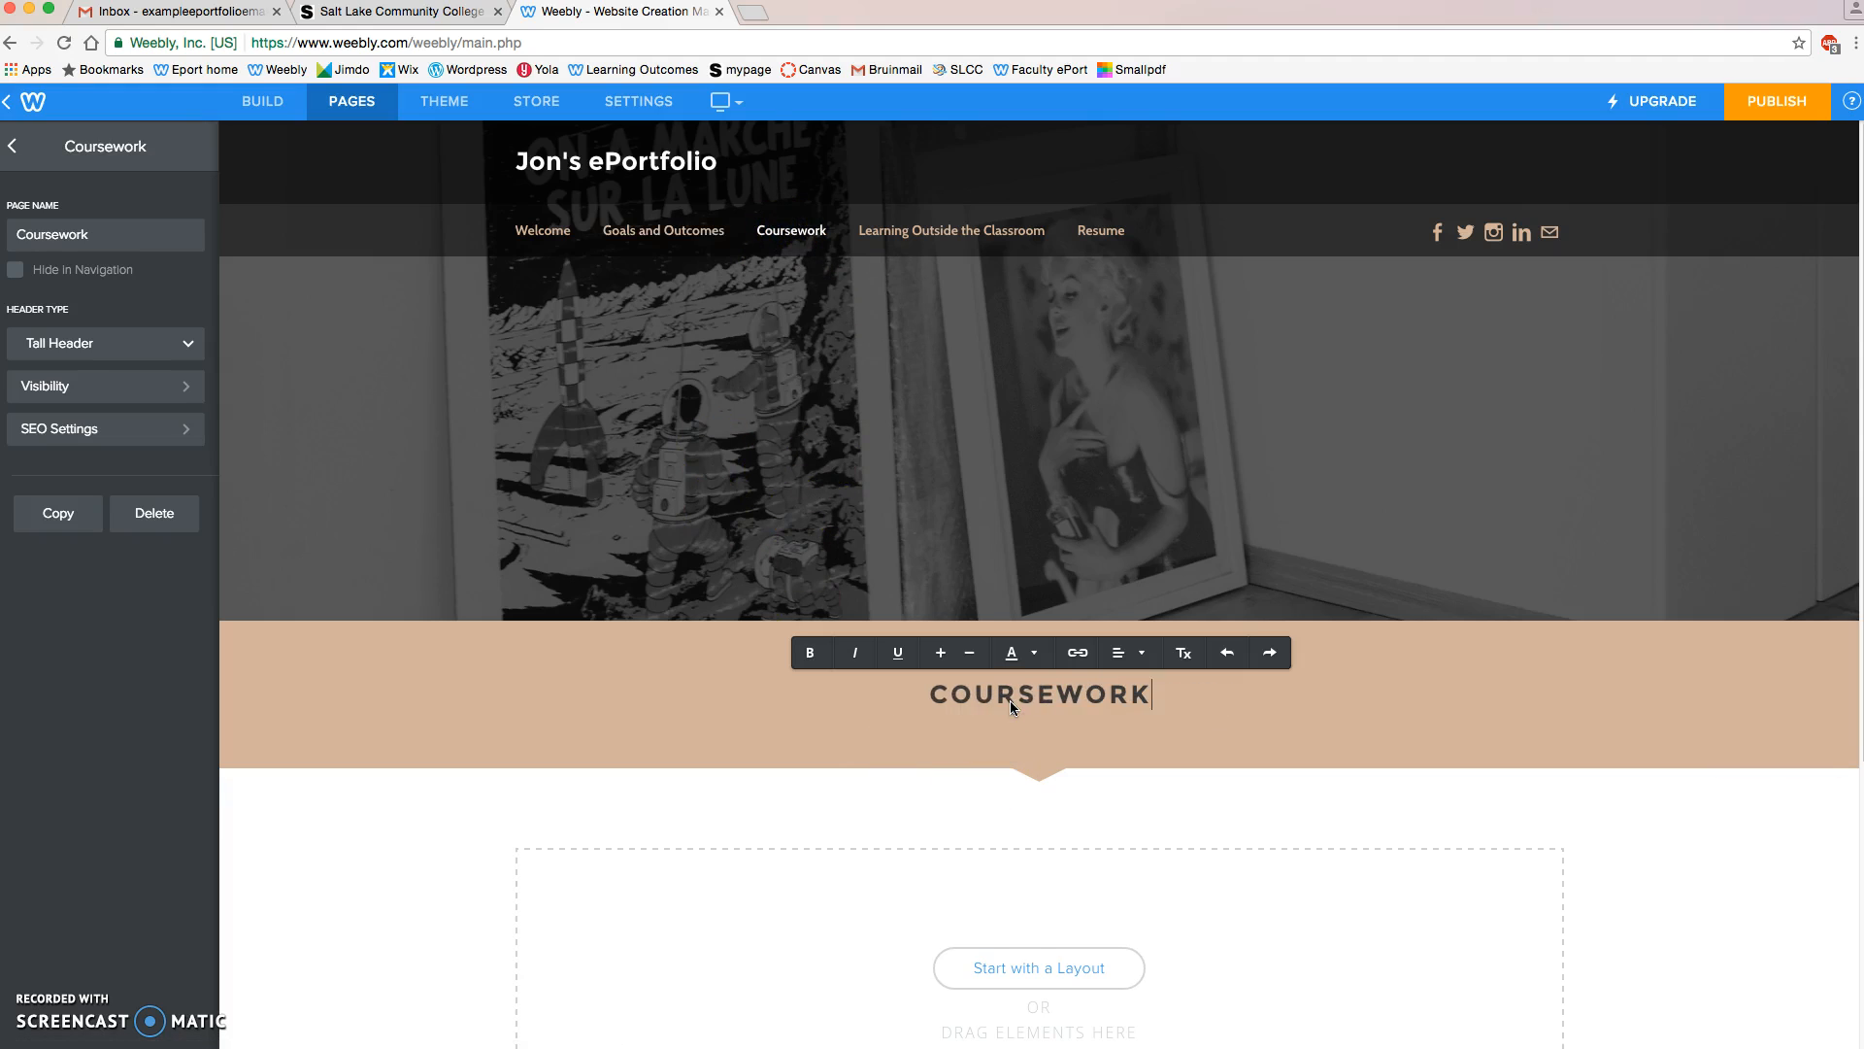
Open the Learning Outside the Classroom page and set its headline to "Learning Outside the Classroom".
{"action": "left_click", "coordinate": [972, 231]}
{"action": "left_click", "coordinate": [1026, 703]}
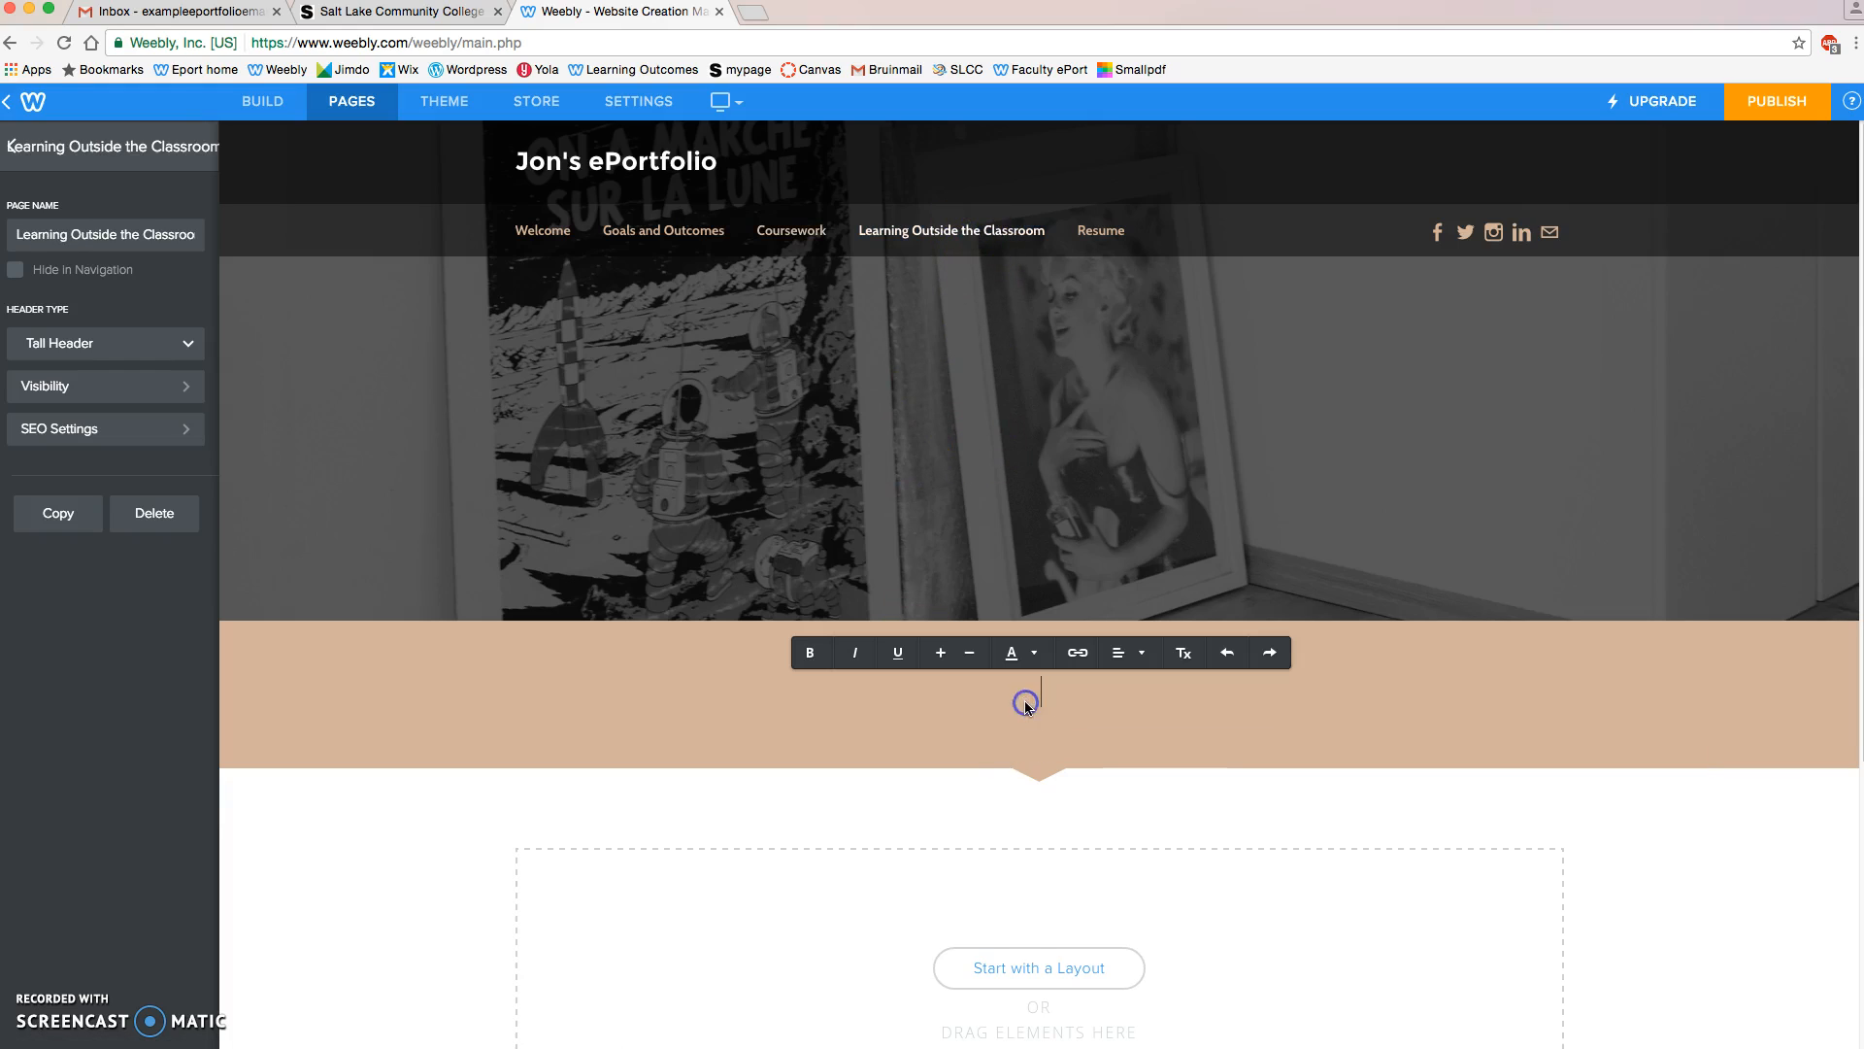
{"action": "type", "text": "Learning Outside the Clas"}
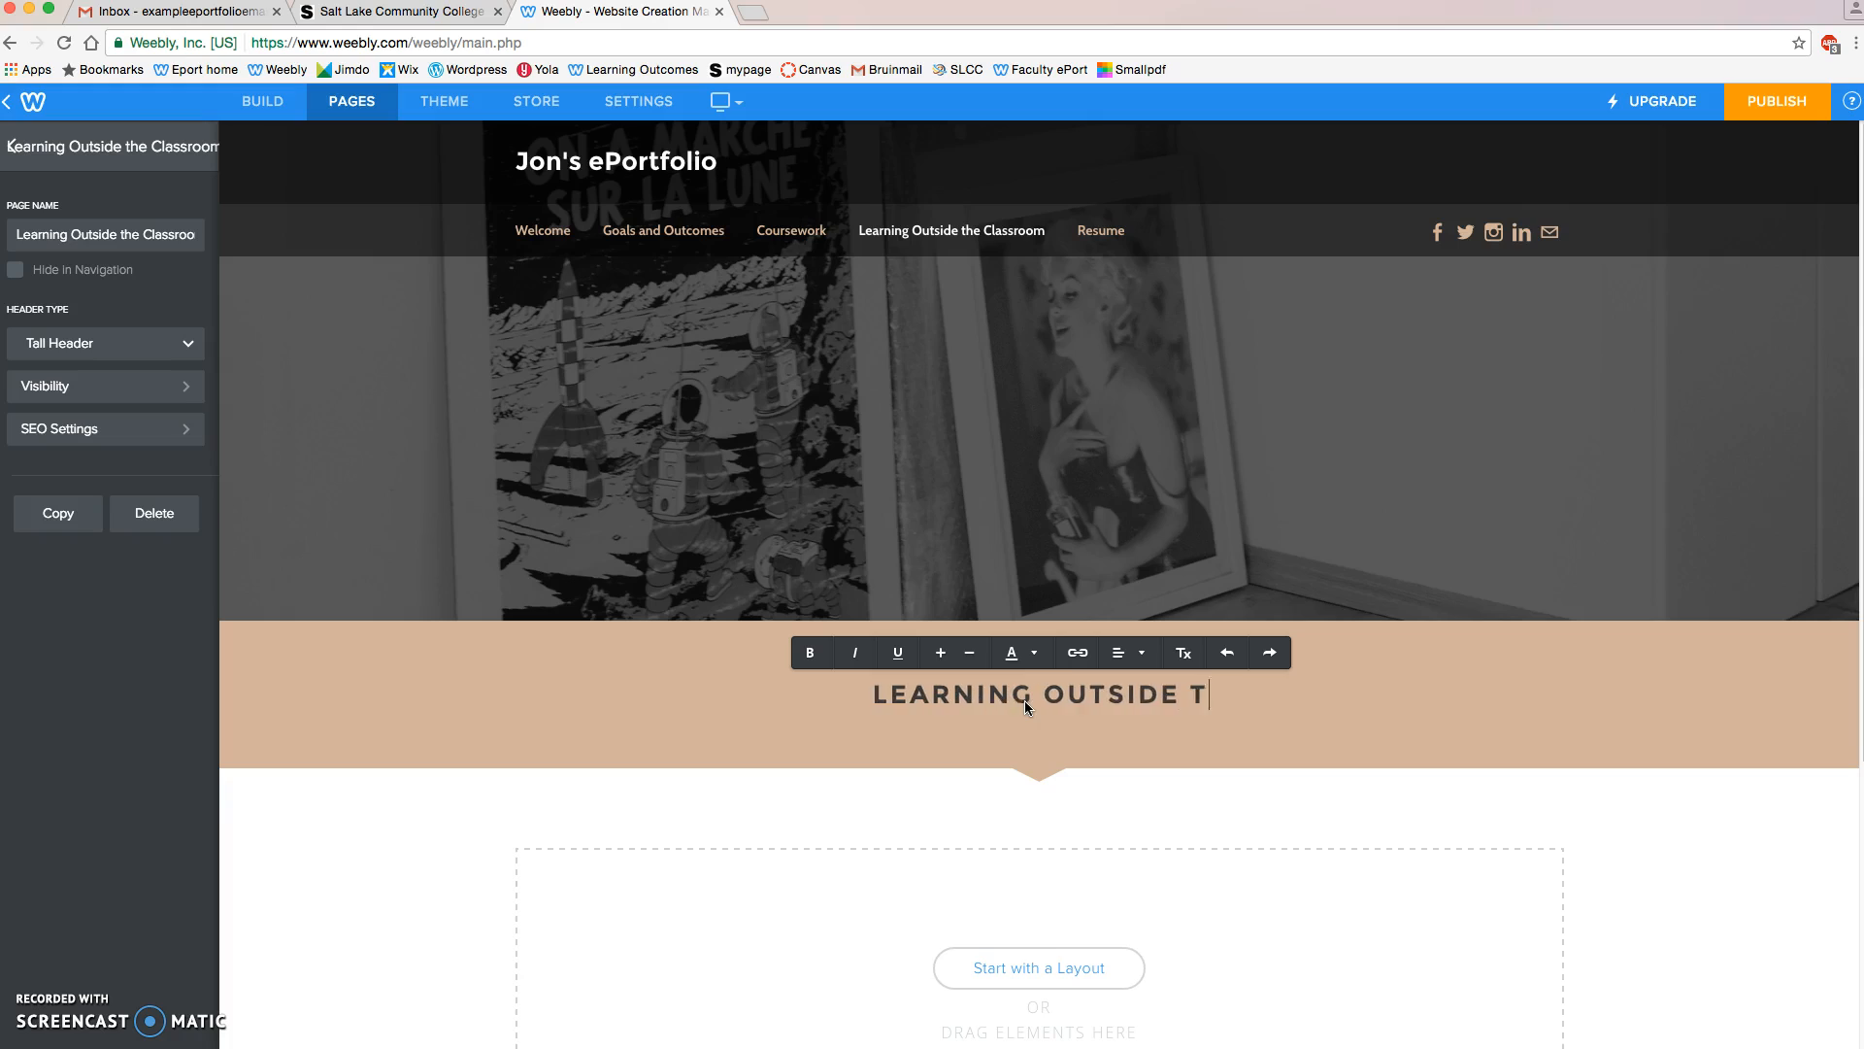
{"action": "type", "text": "srrom"}
{"action": "key", "text": "BackSpace"}
{"action": "key", "text": "BackSpace"}
{"action": "key", "text": "BackSpace"}
{"action": "type", "text": "oom"}
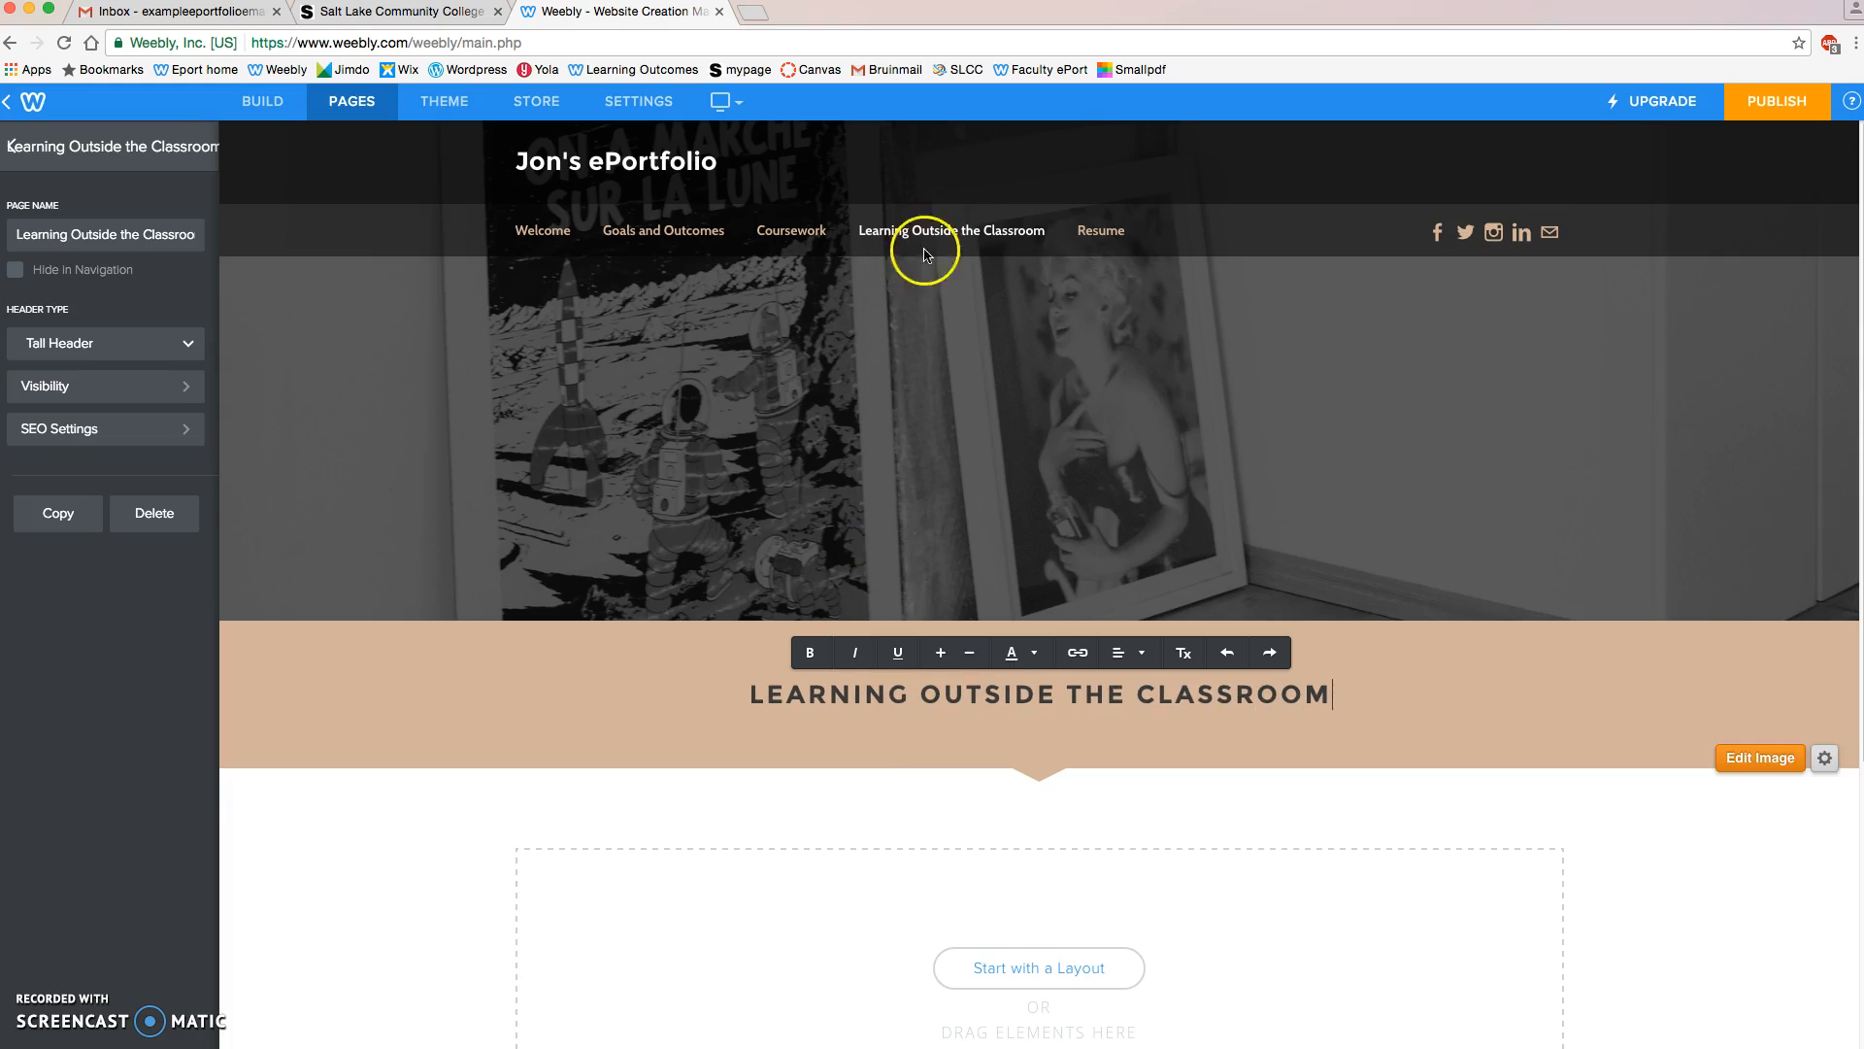
Open the Resume page and set its headline to "Resume".
{"action": "left_click", "coordinate": [1097, 230]}
{"action": "left_click", "coordinate": [1121, 684]}
{"action": "type", "text": "RESUME"}
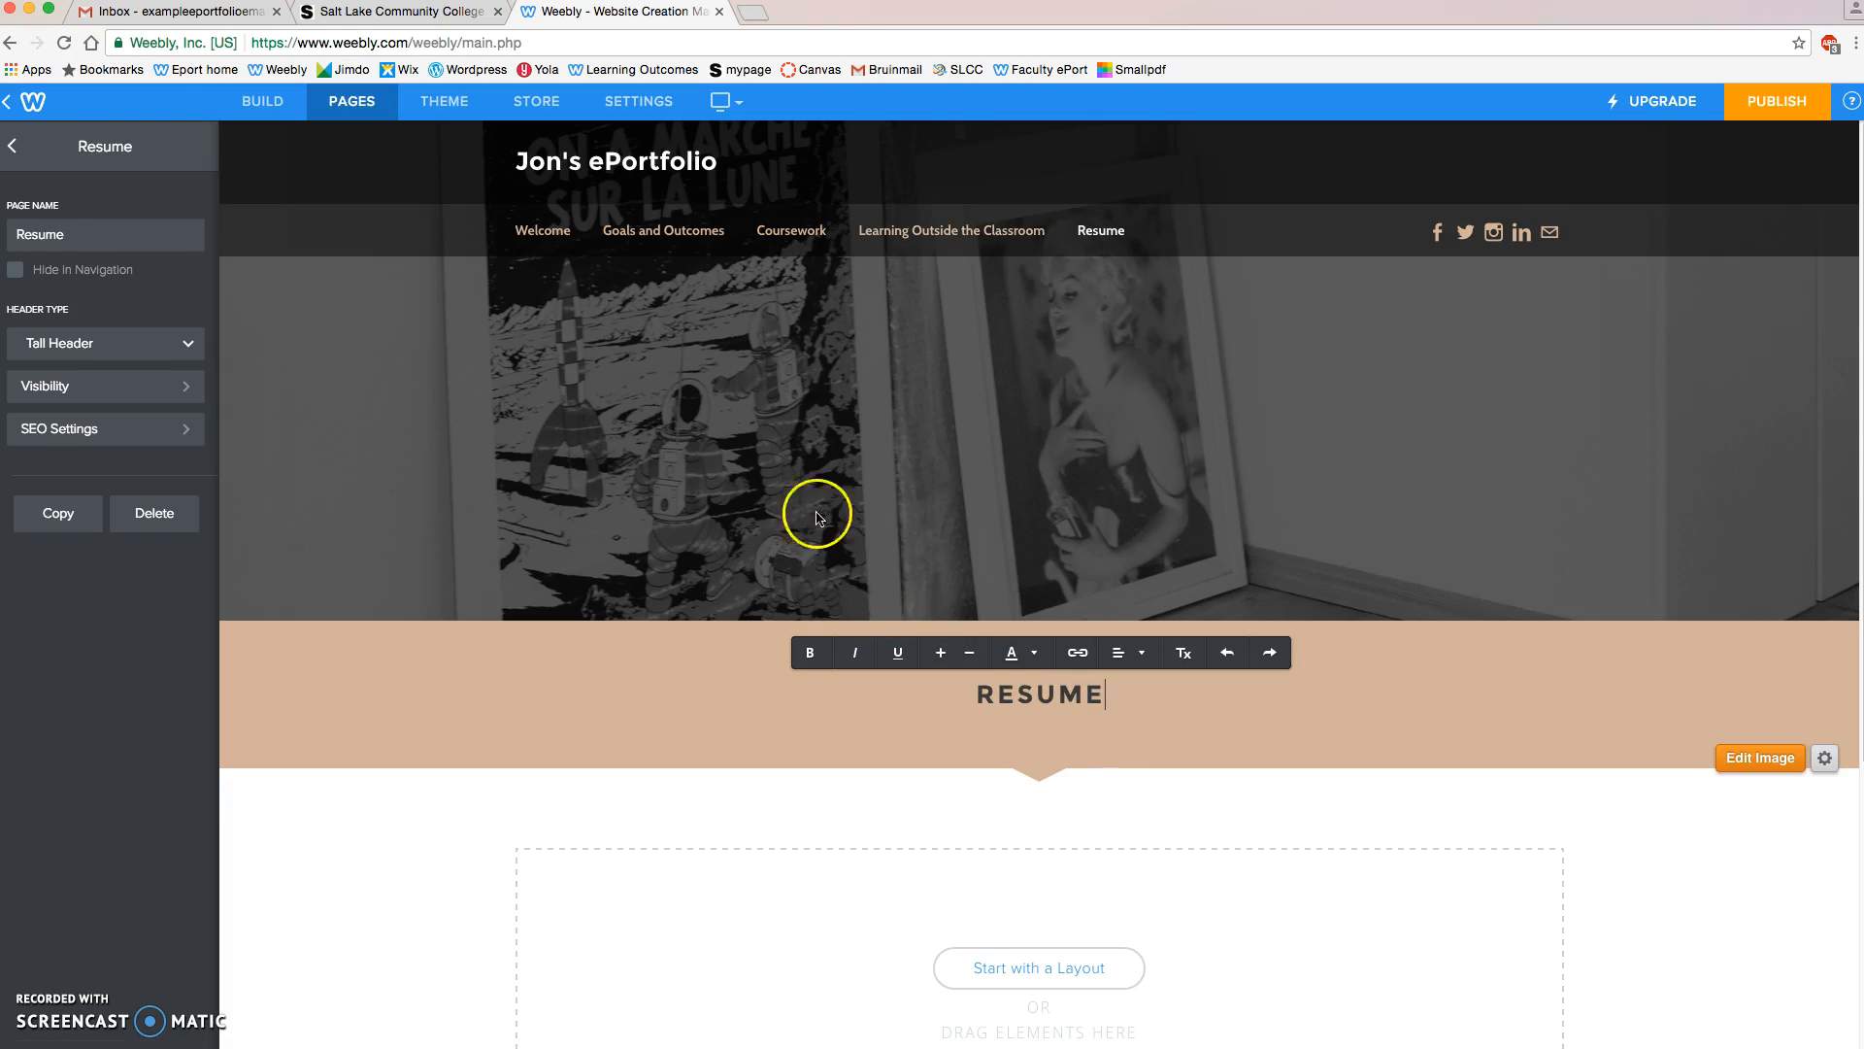
Open the Humanities 1100 subpage of Coursework and set its headline to "Humanities 1100".
{"action": "mouse_move", "coordinate": [801, 255]}
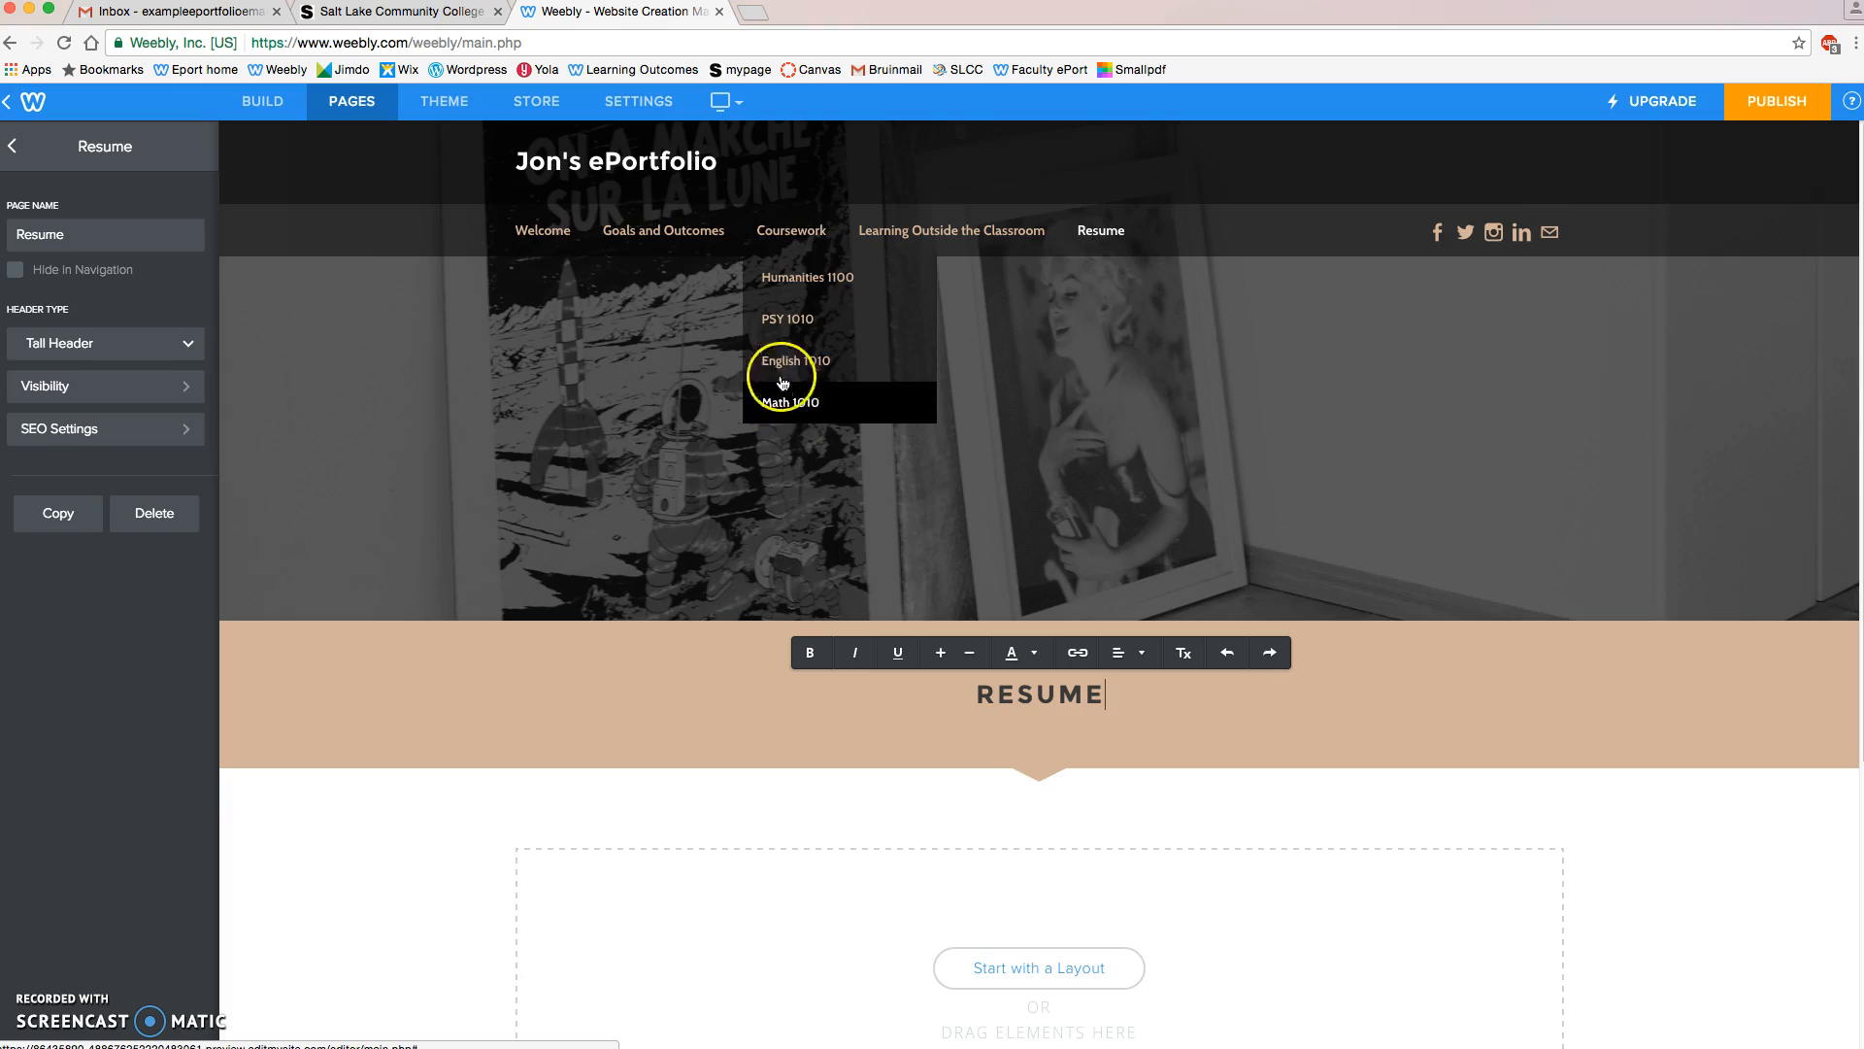
{"action": "left_click", "coordinate": [812, 276]}
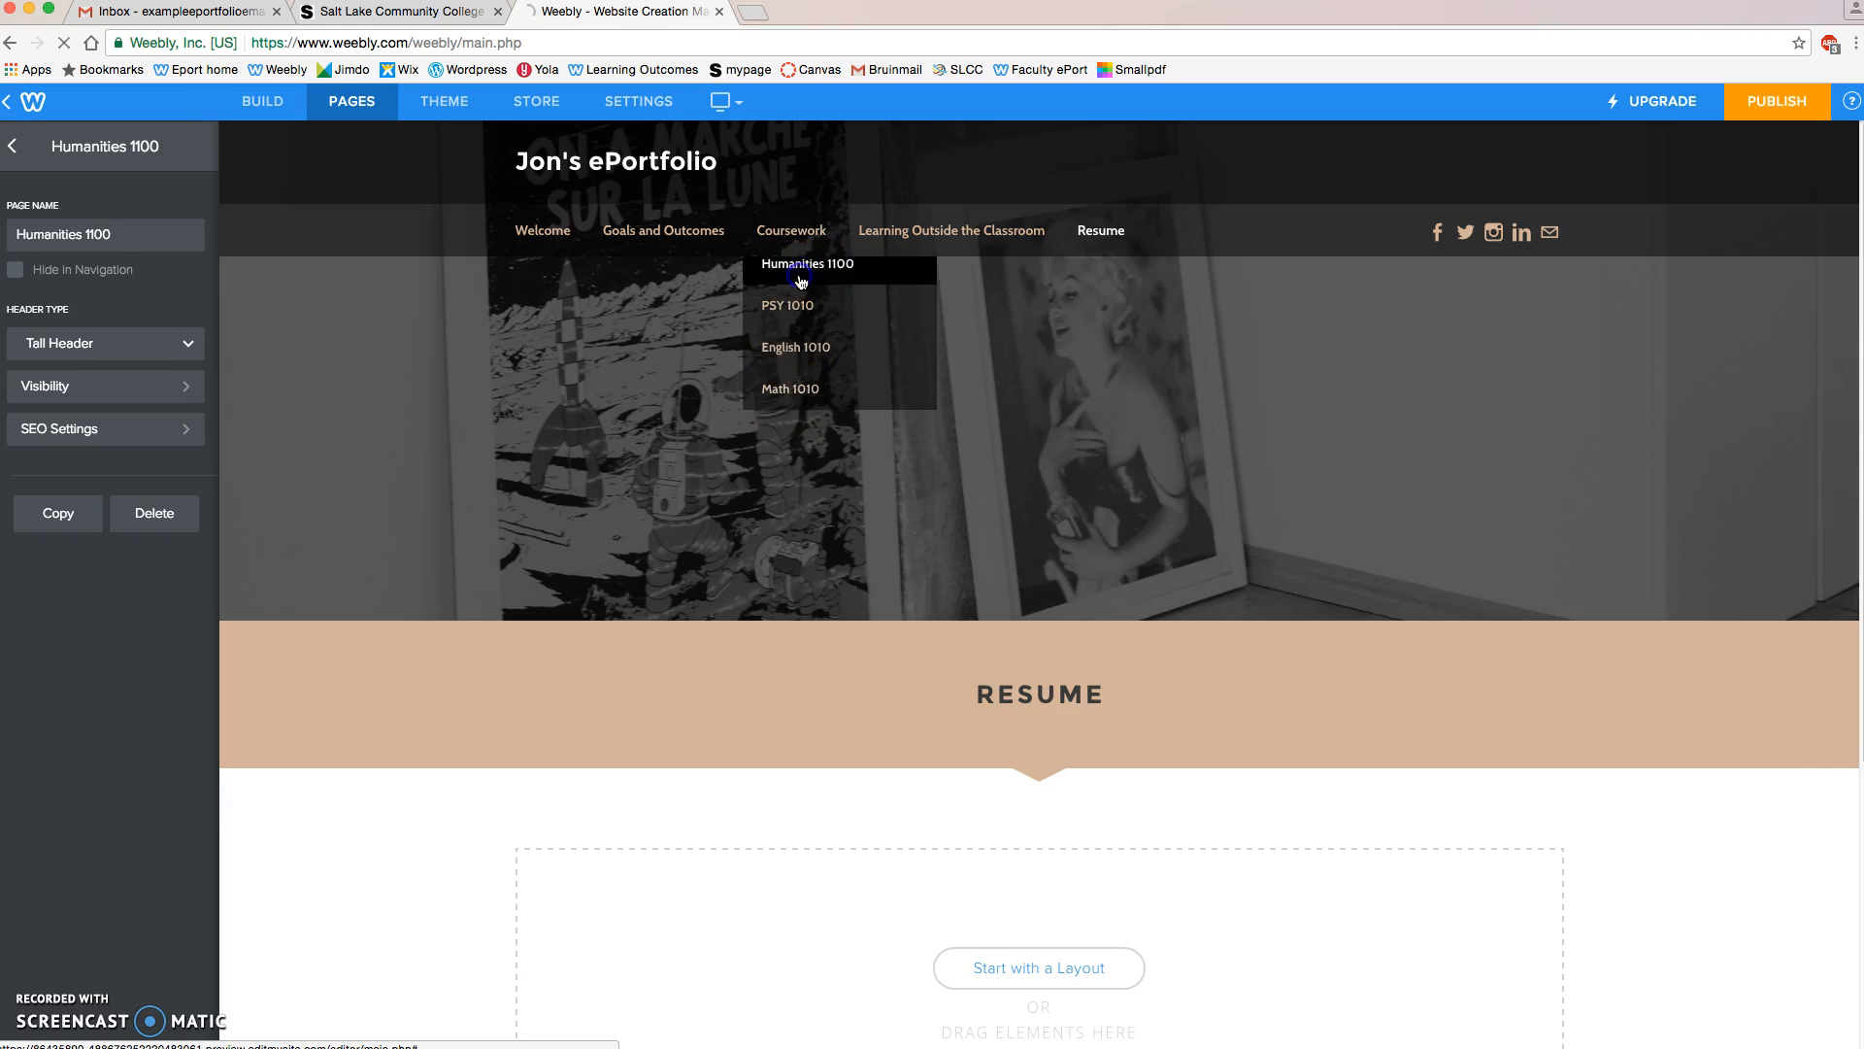
{"action": "left_click", "coordinate": [1015, 695]}
{"action": "type", "text": "HUMANITIES 1100"}
Open the PSY 1010 subpage of Coursework and set its headline to "PSY 1010".
{"action": "mouse_move", "coordinate": [761, 220]}
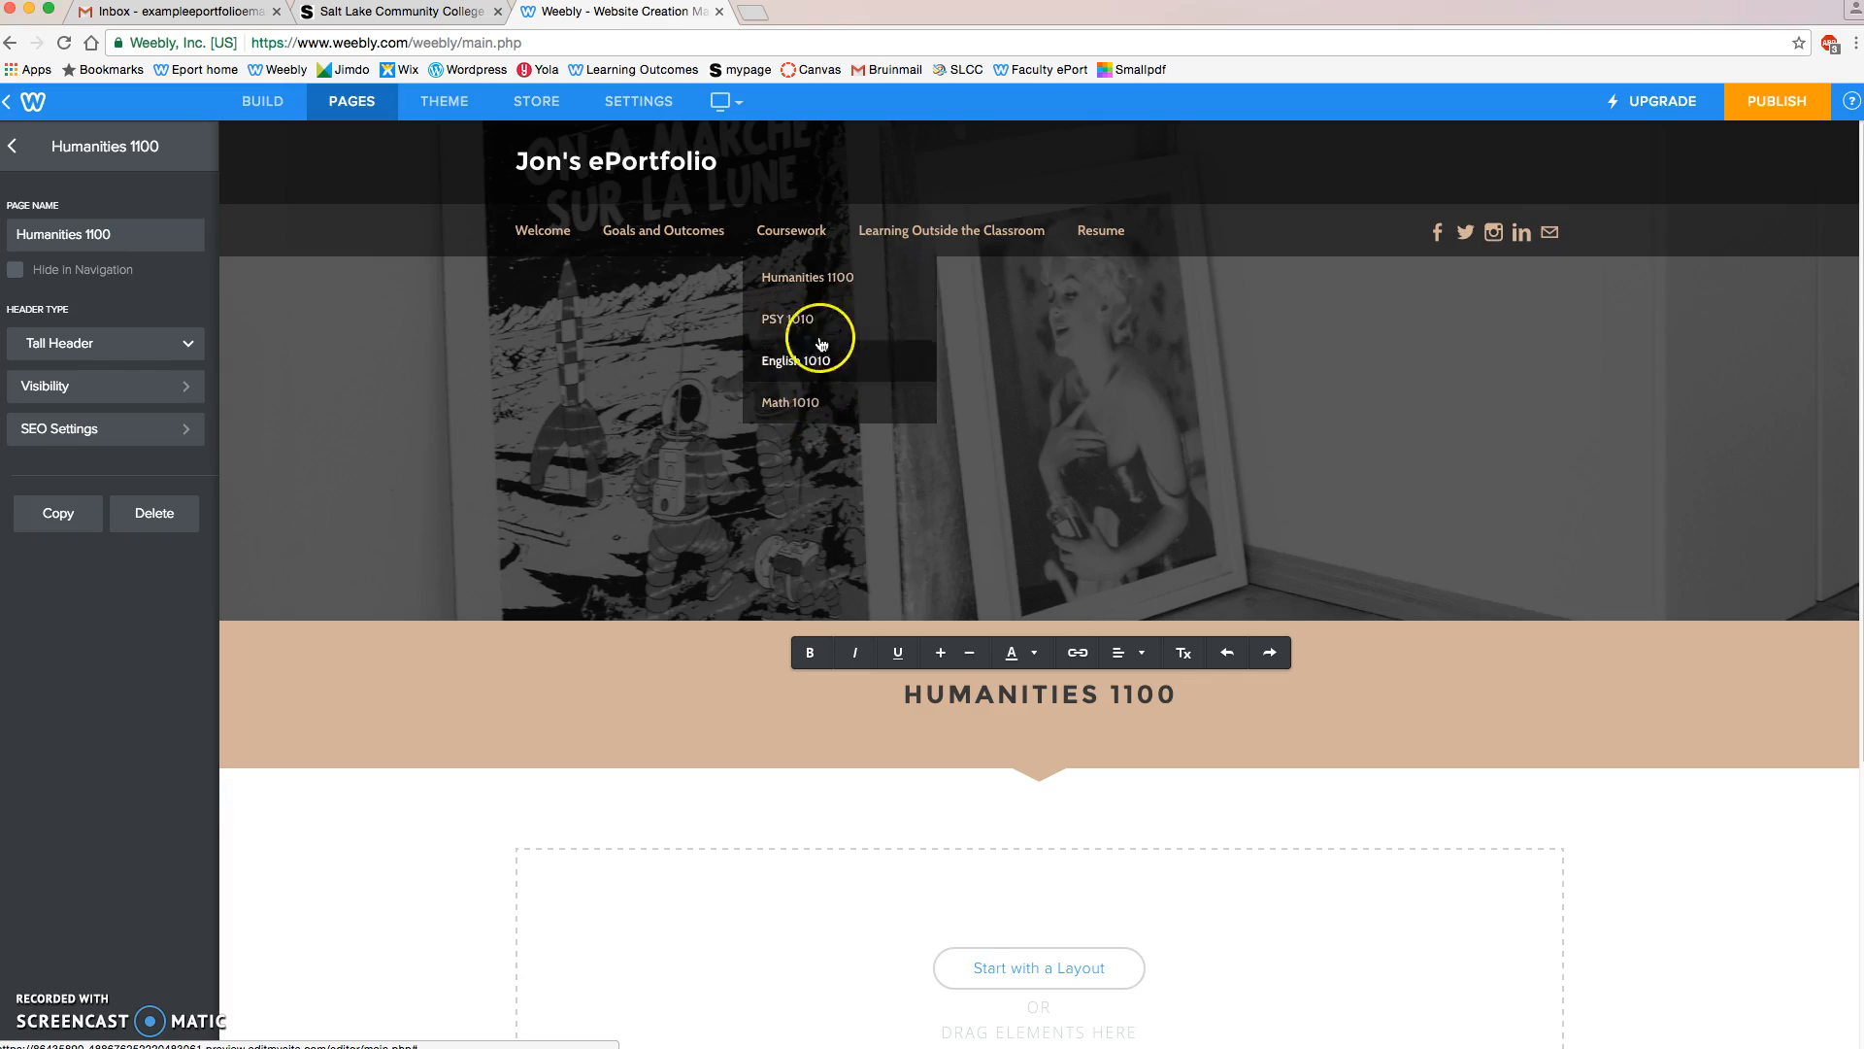
{"action": "left_click", "coordinate": [801, 320]}
{"action": "left_click", "coordinate": [1031, 697]}
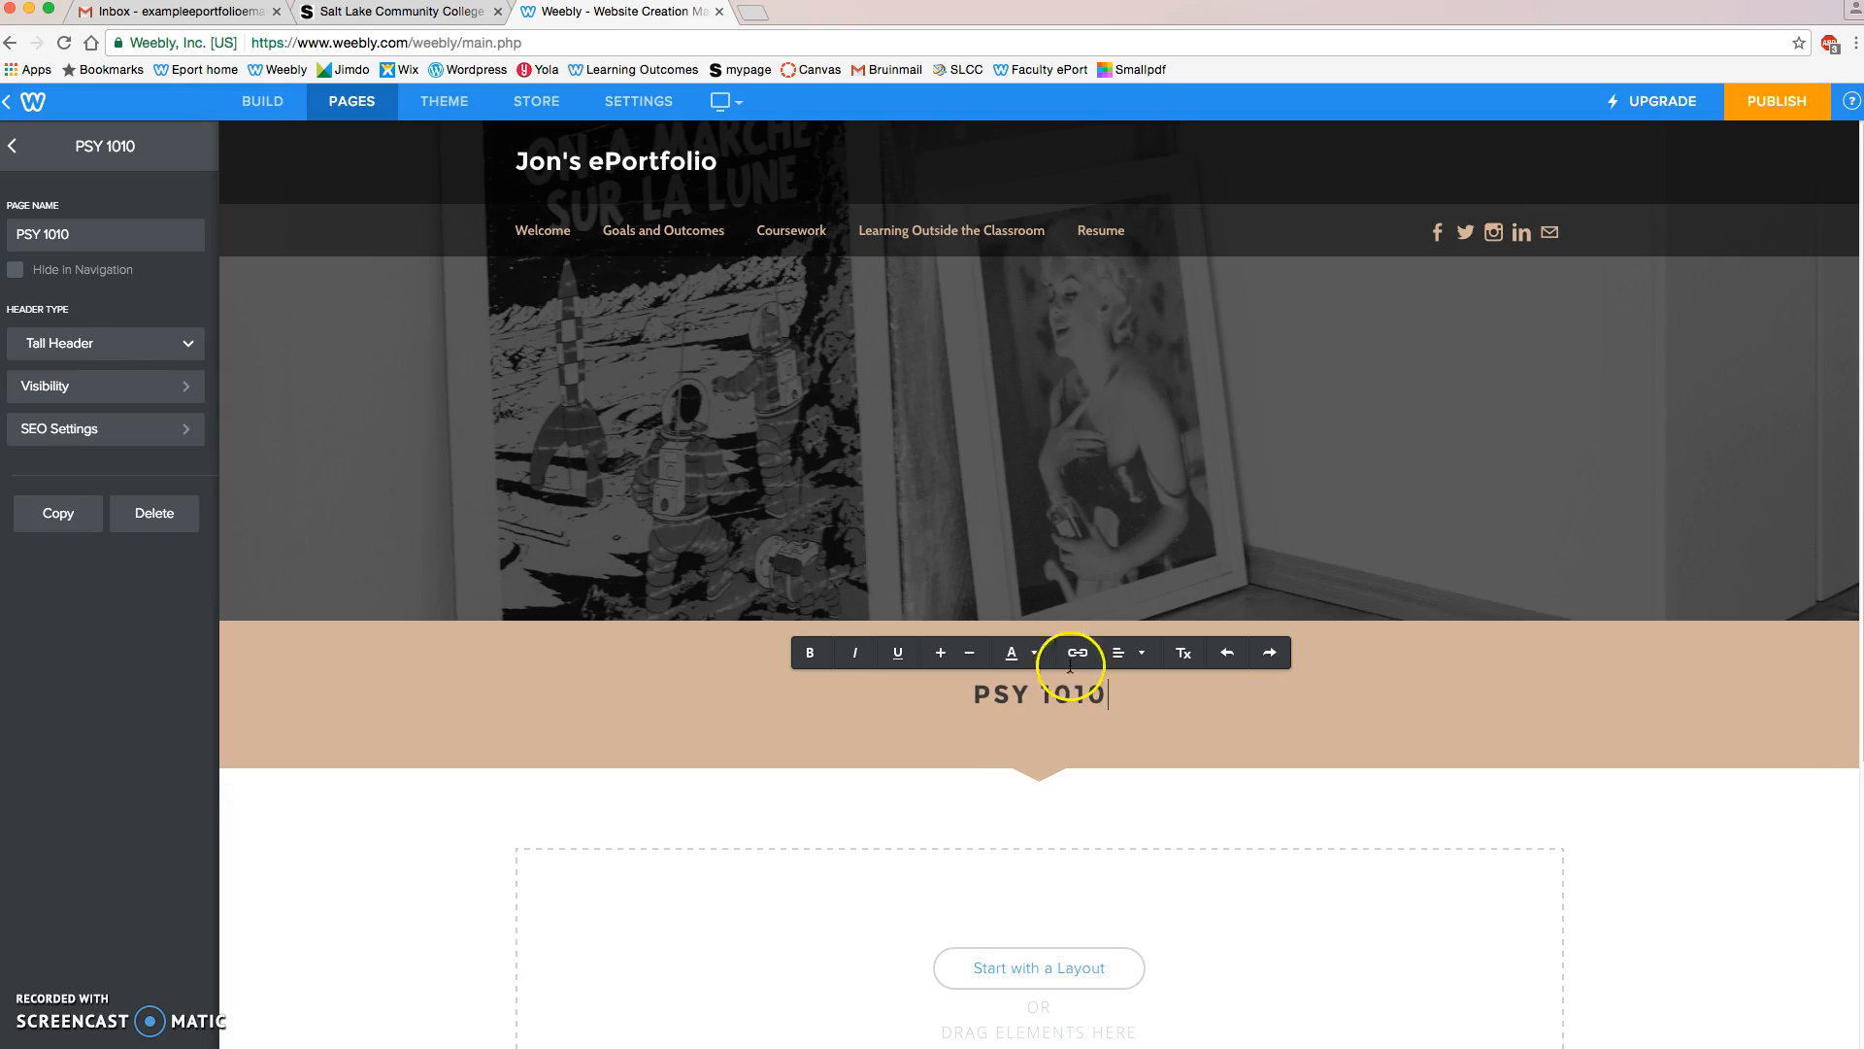
Open the English 1010 subpage of Coursework and set its headline to "English 1010".
{"action": "left_click", "coordinate": [791, 383]}
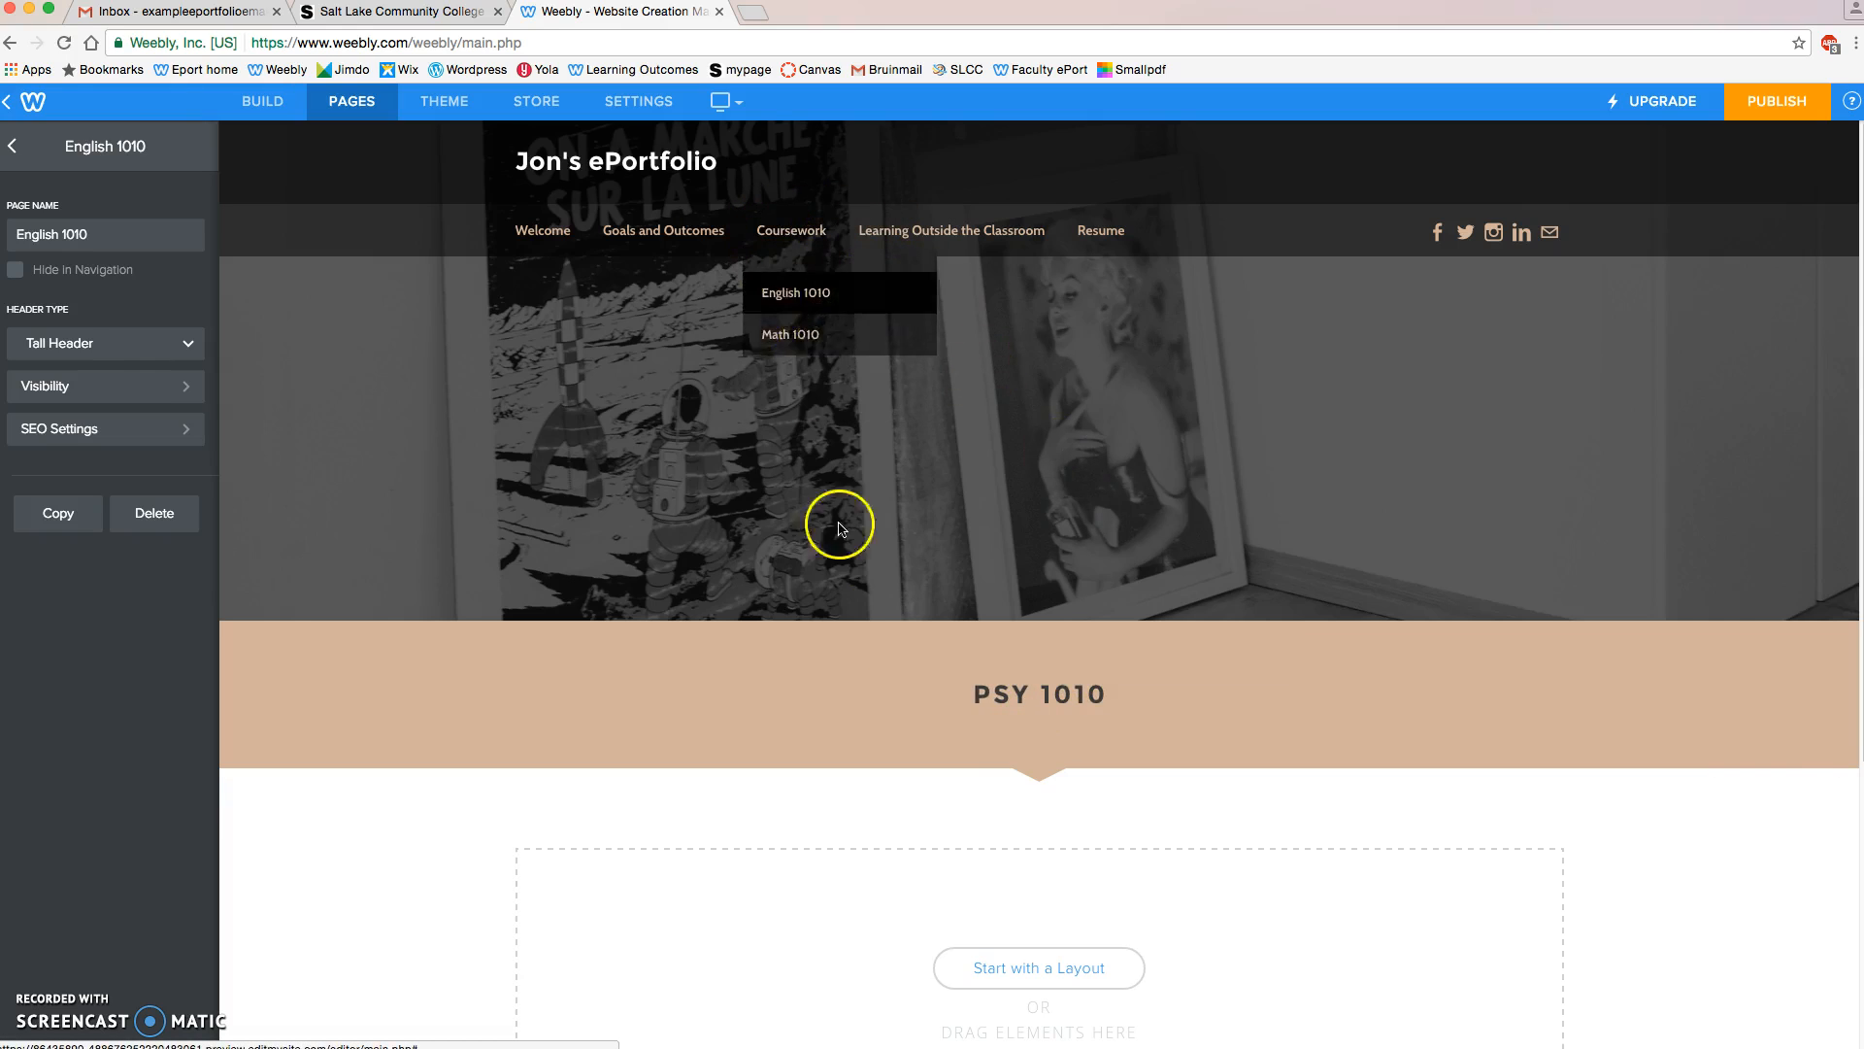
{"action": "left_click", "coordinate": [1017, 697]}
{"action": "type", "text": "ENGLISH 1010"}
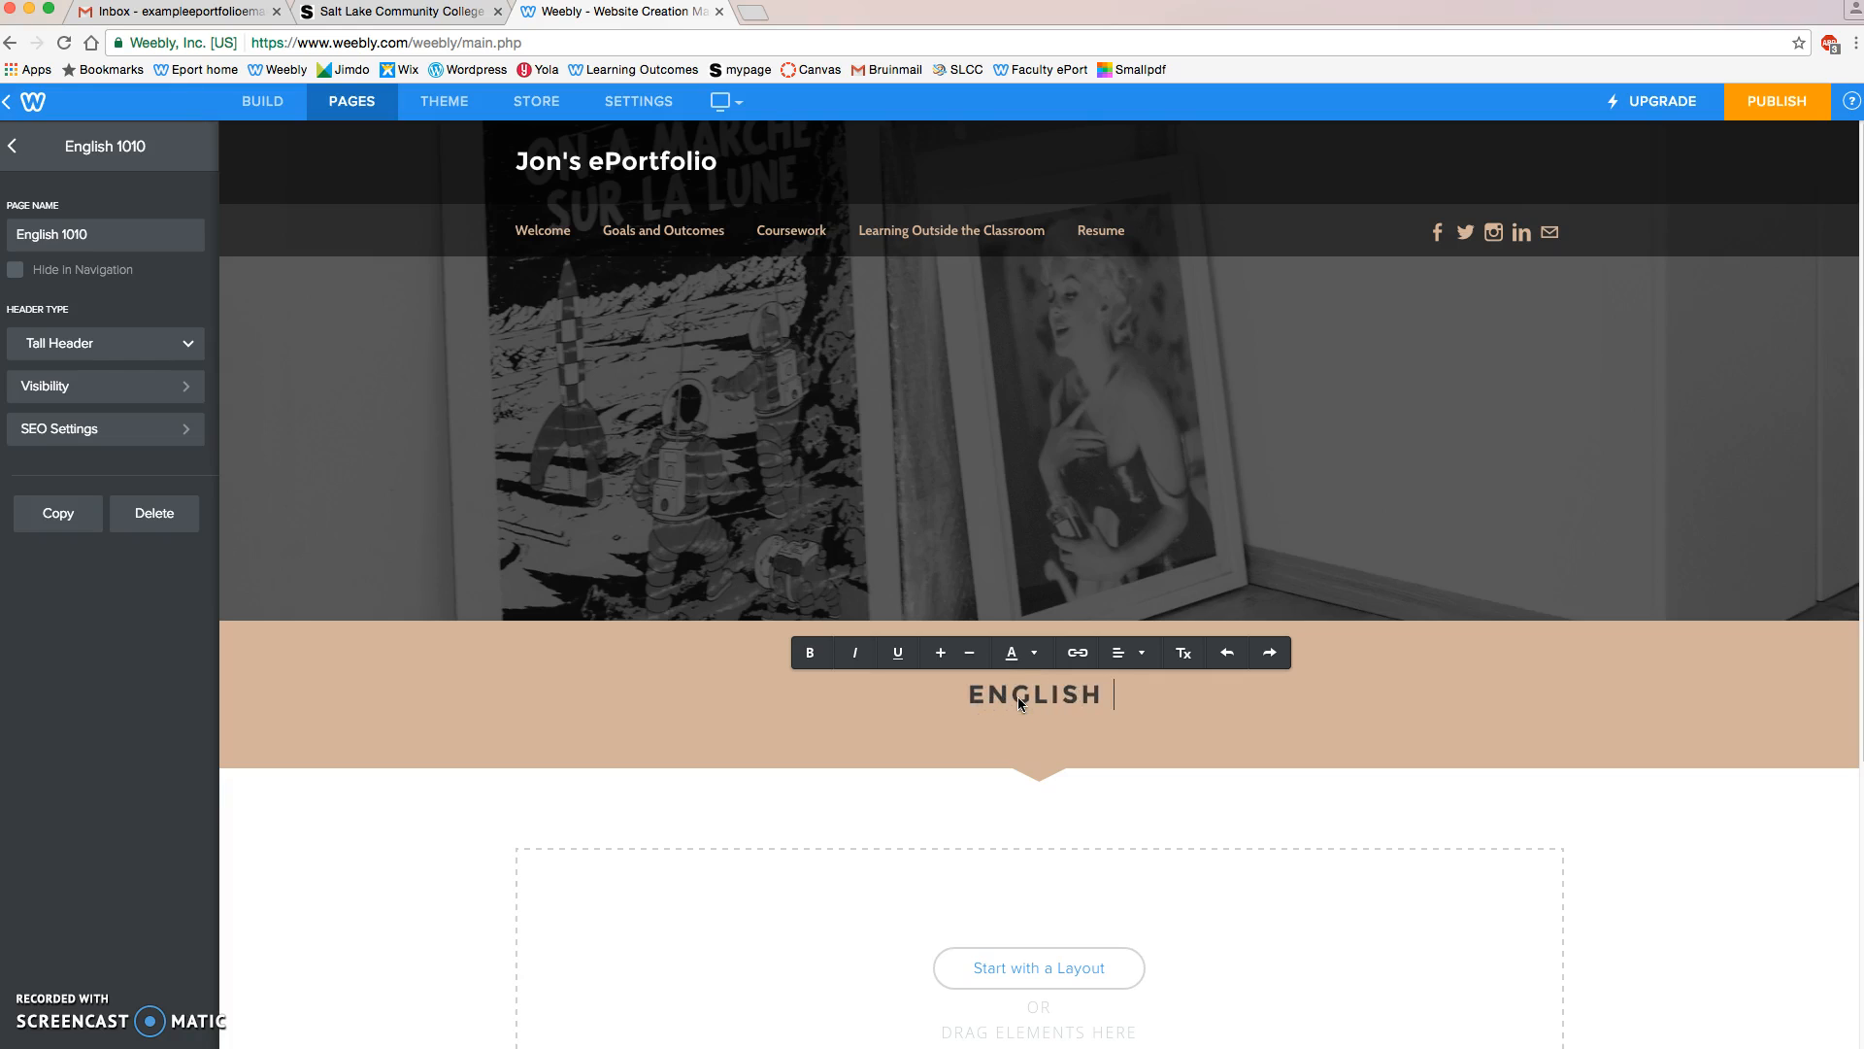
Open the Math 1010 subpage of Coursework, set its headline to "Math 1010", and return to the page list.
{"action": "mouse_move", "coordinate": [792, 230]}
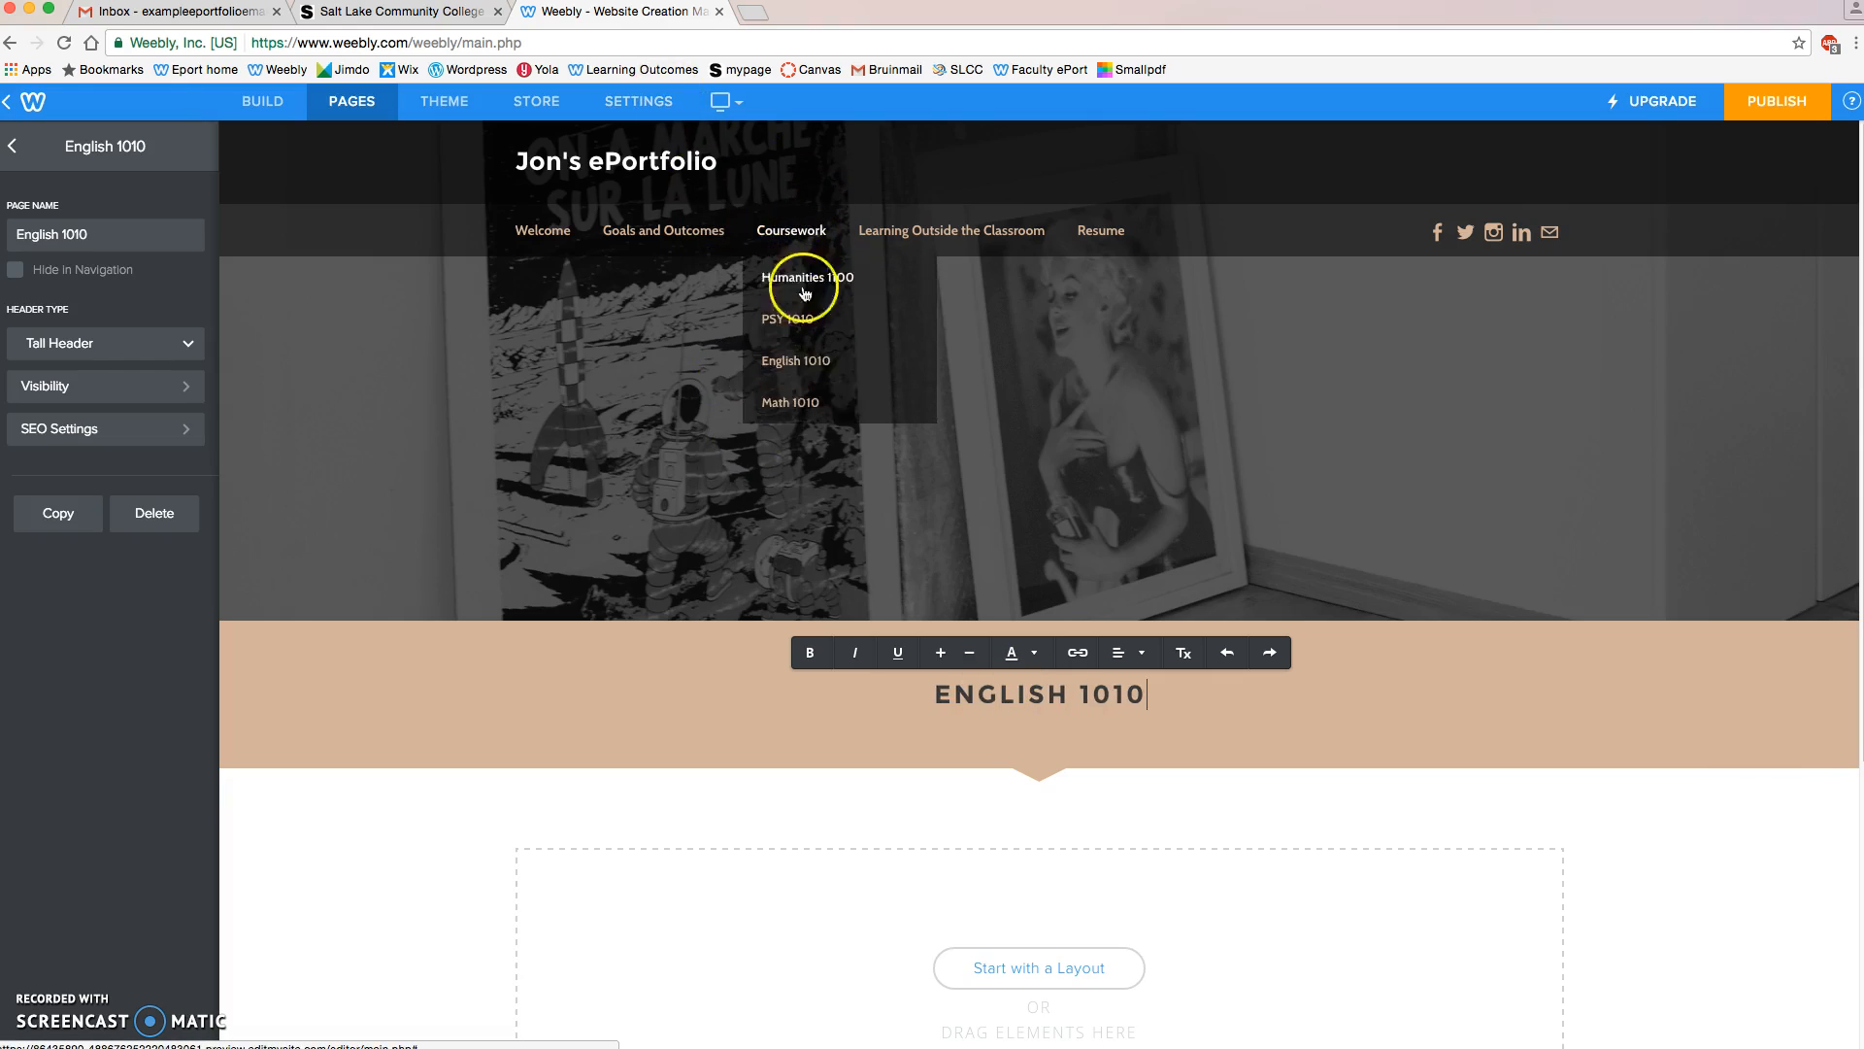
{"action": "left_click", "coordinate": [790, 404]}
{"action": "left_click", "coordinate": [1019, 695]}
{"action": "type", "text": "MATH 1010"}
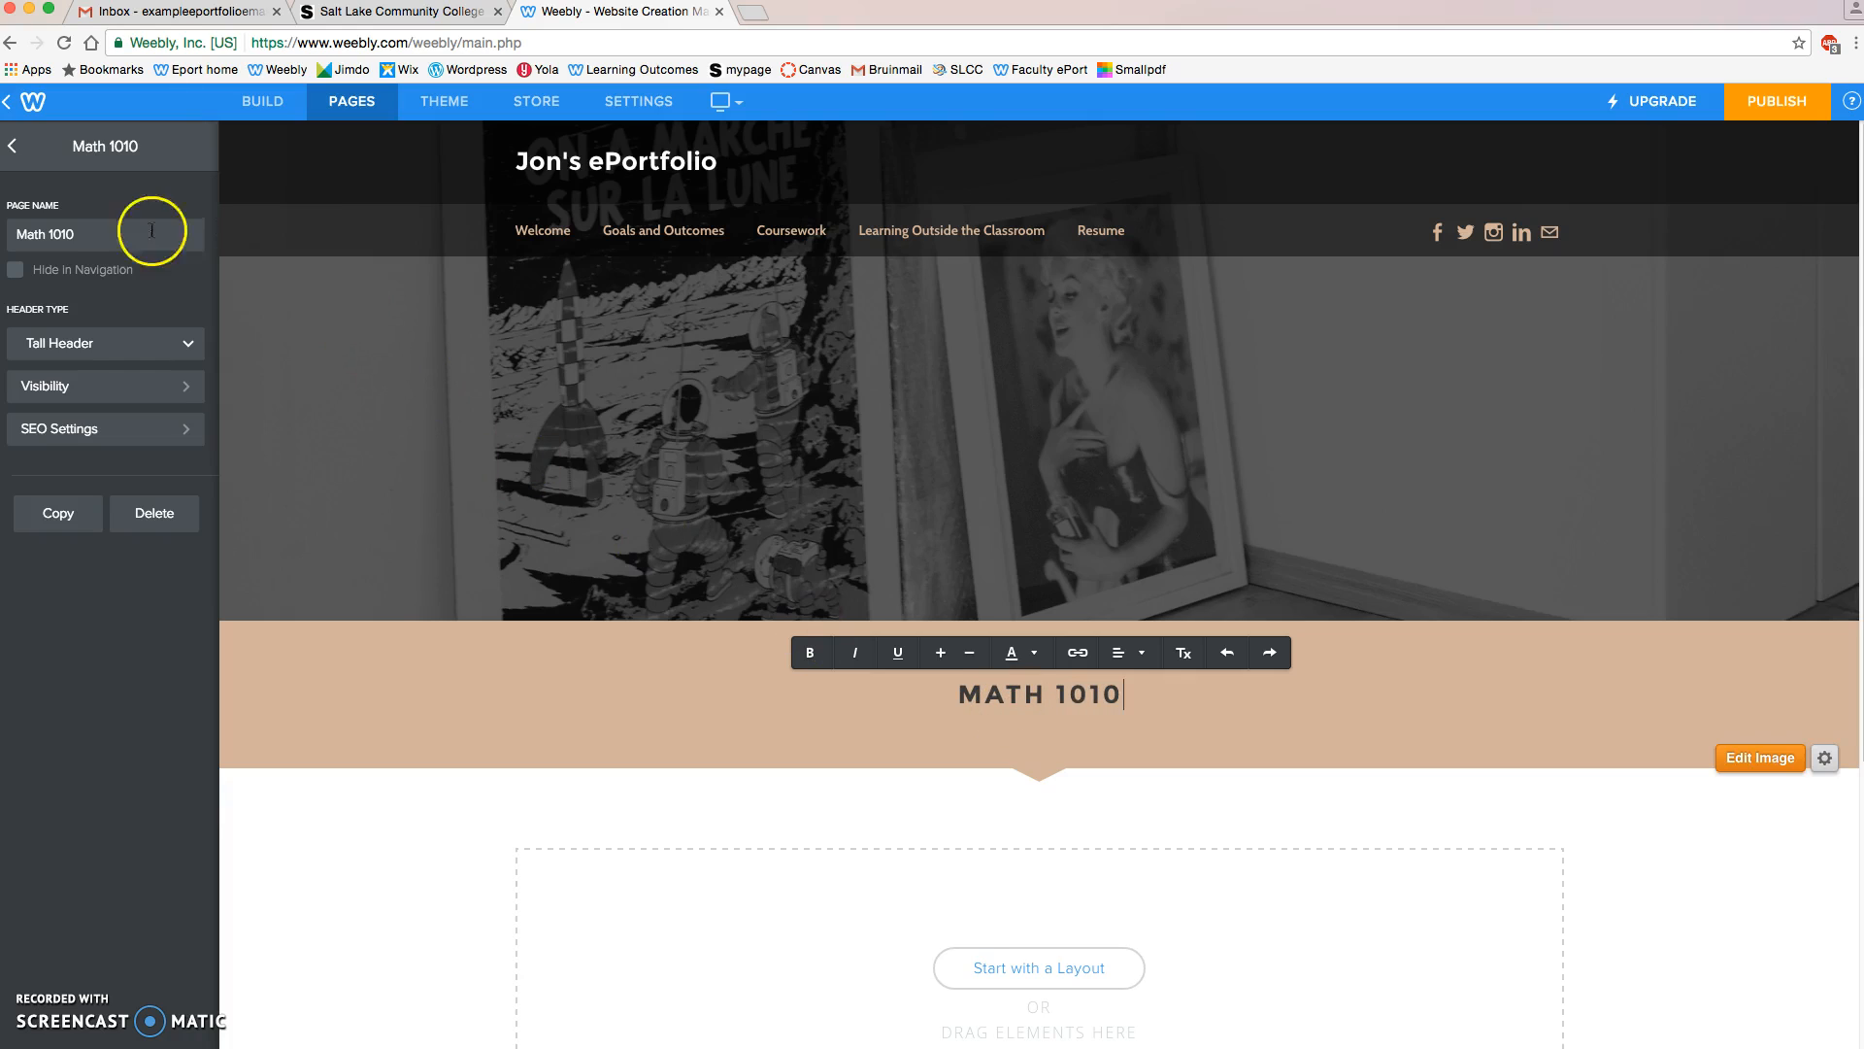
{"action": "left_click", "coordinate": [14, 148]}
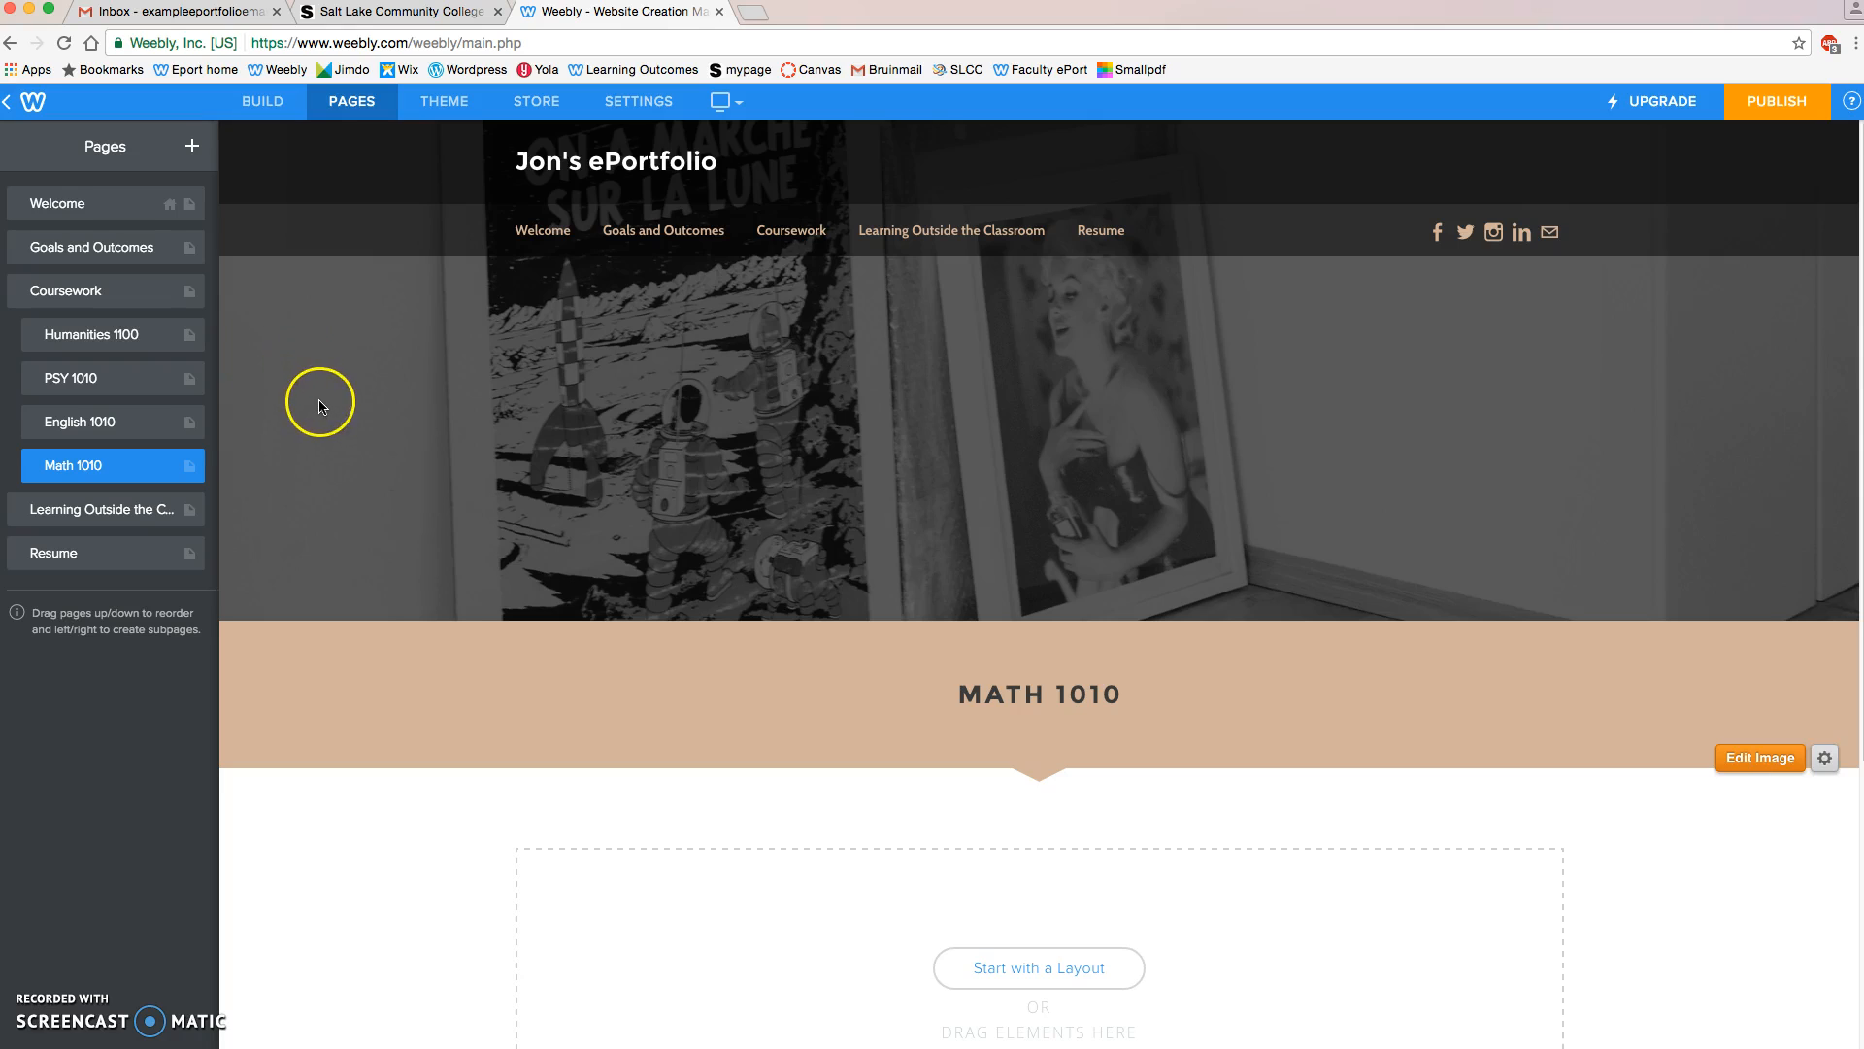